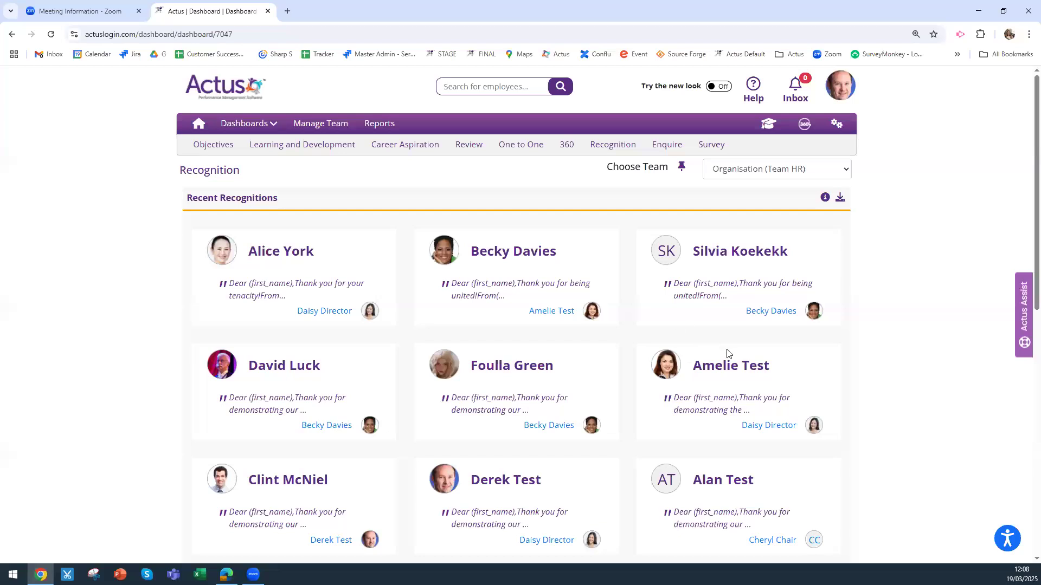
Scroll through the Organisation (Team HR) Recent Recognitions cards and read one full recognition message
scroll(757, 342, "down", 1)
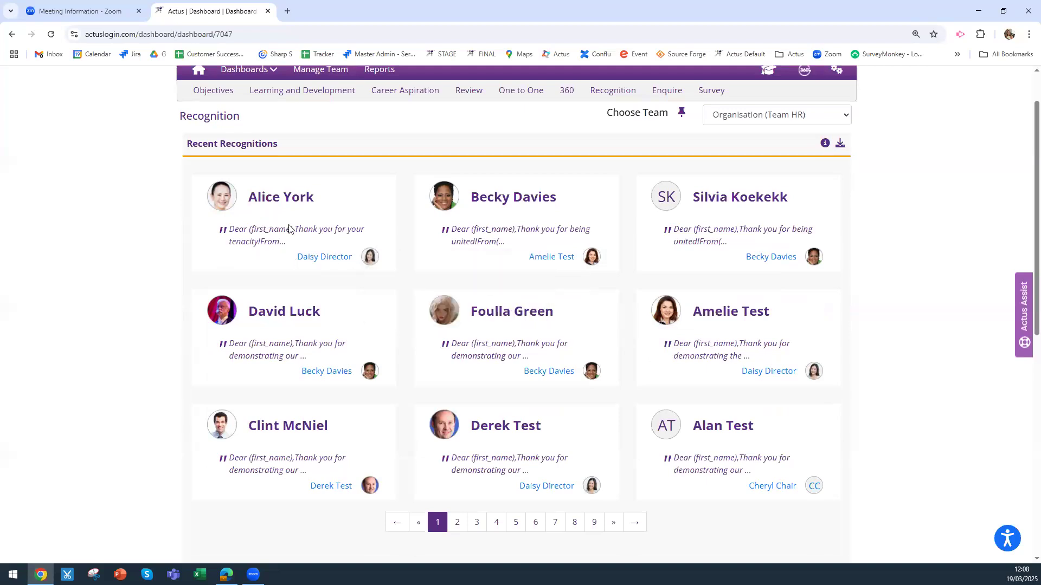
mouse_move(461, 255)
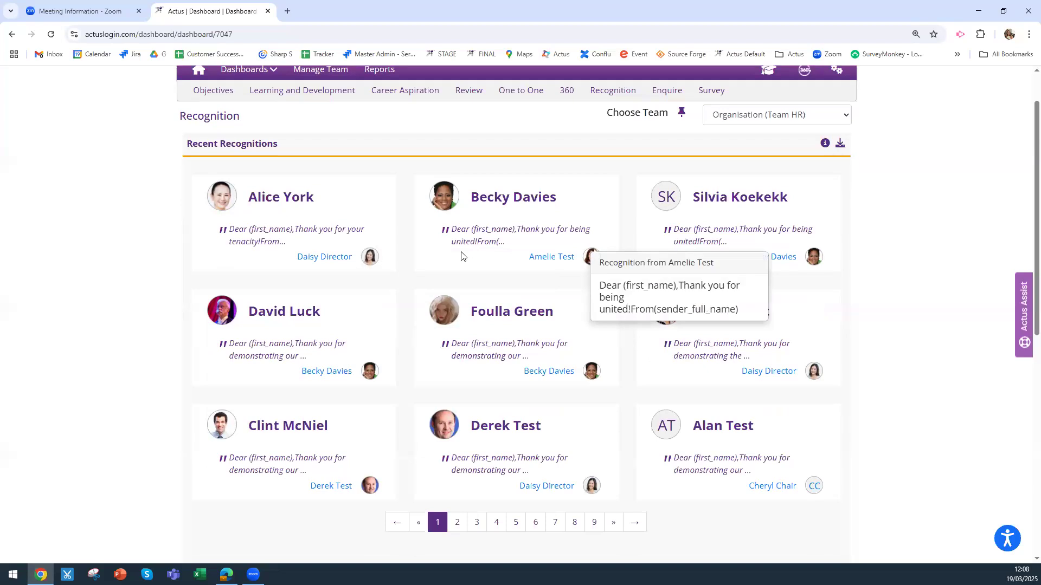
scroll(824, 238, "up", 1)
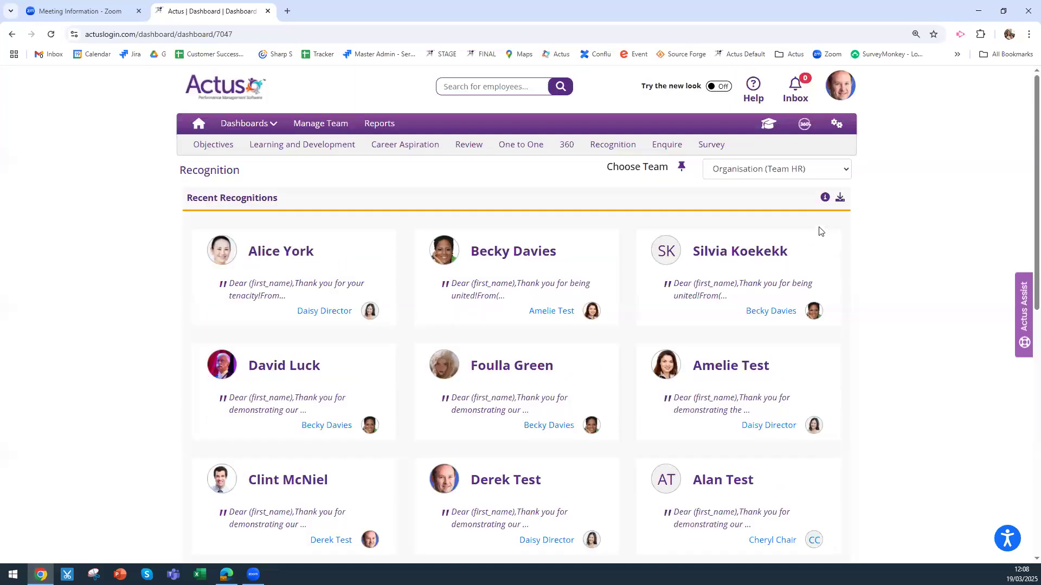
Filter the recognitions to Direct Report and scroll through the results
left_click(758, 173)
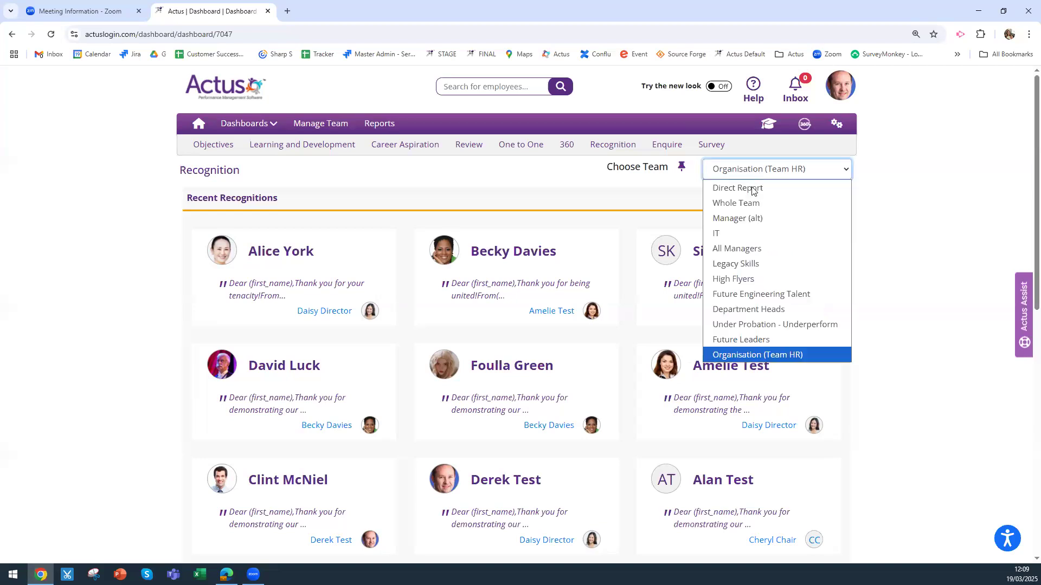
left_click(752, 190)
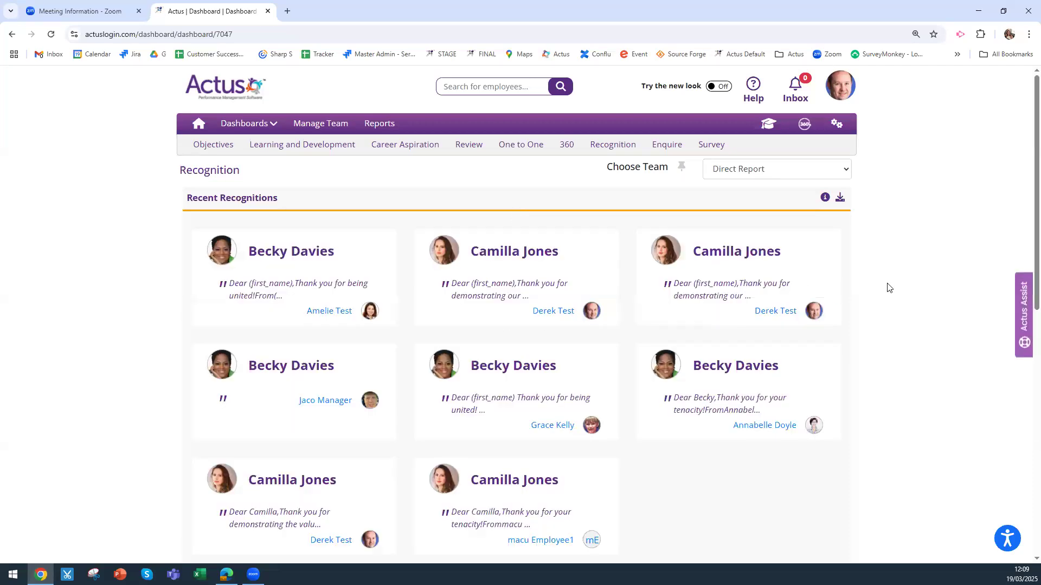
scroll(886, 288, "down", 1)
scroll(869, 420, "down", 6)
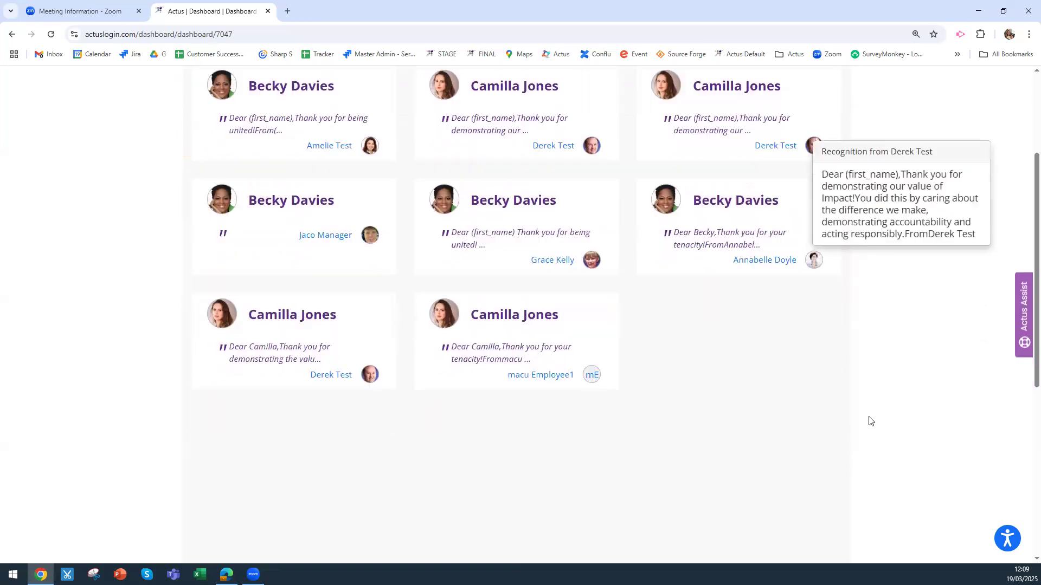
scroll(693, 415, "down", 2)
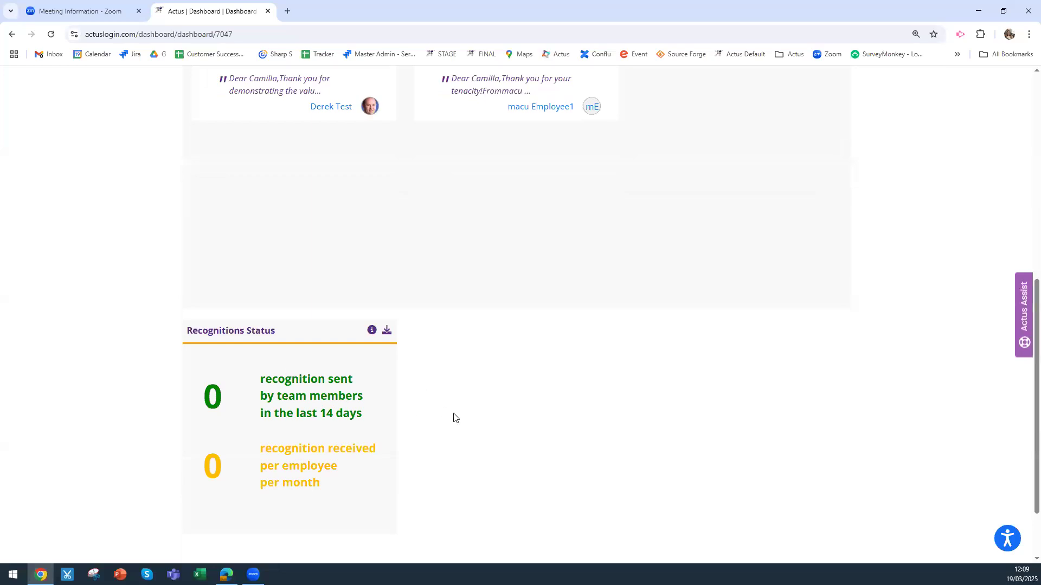
scroll(455, 420, "down", 1)
scroll(848, 366, "up", 10)
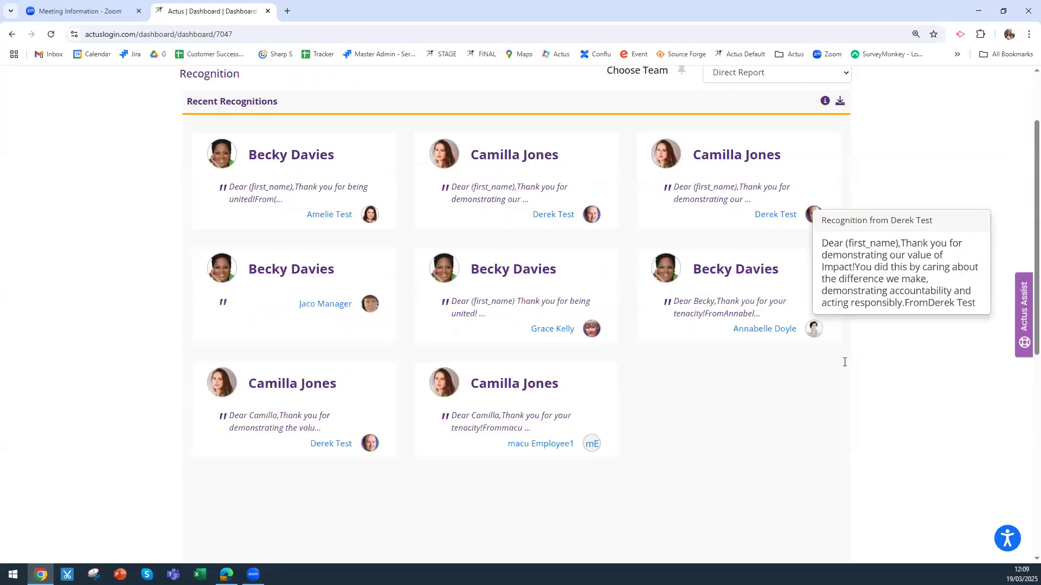
Switch the team filter to Whole Team, then settle on High Flyers
left_click(736, 170)
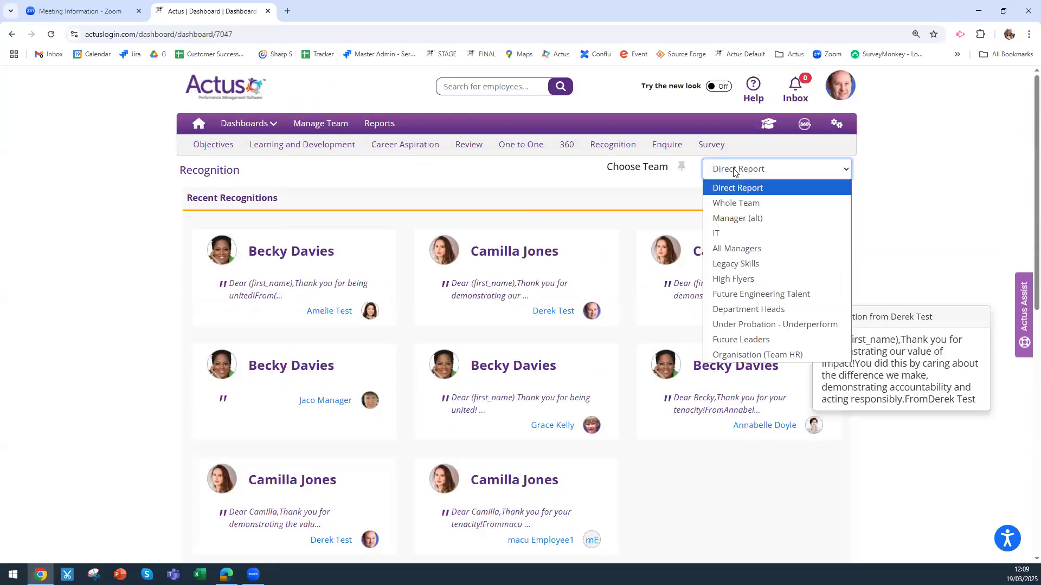
left_click(732, 202)
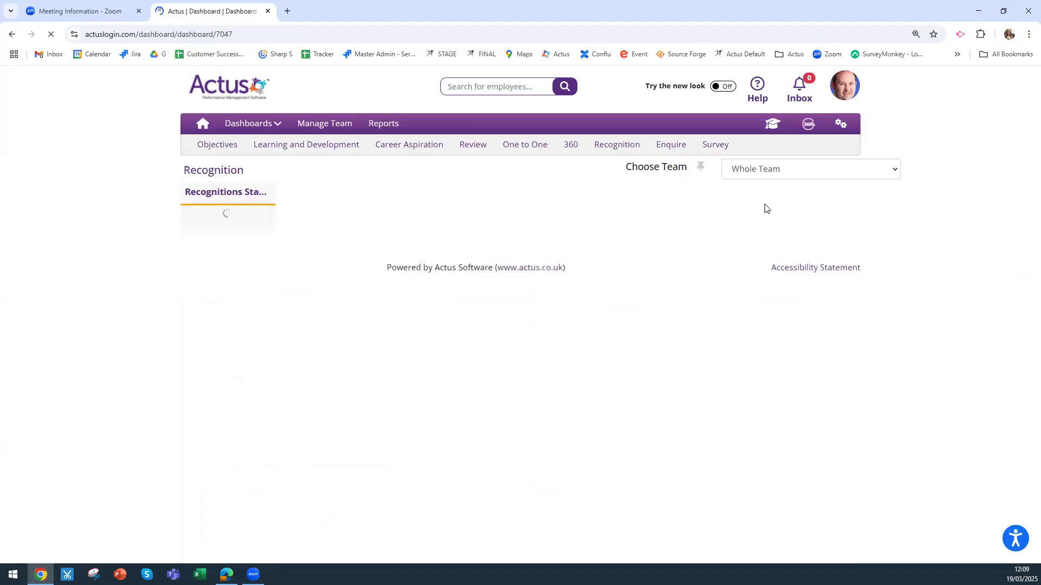
left_click(765, 174)
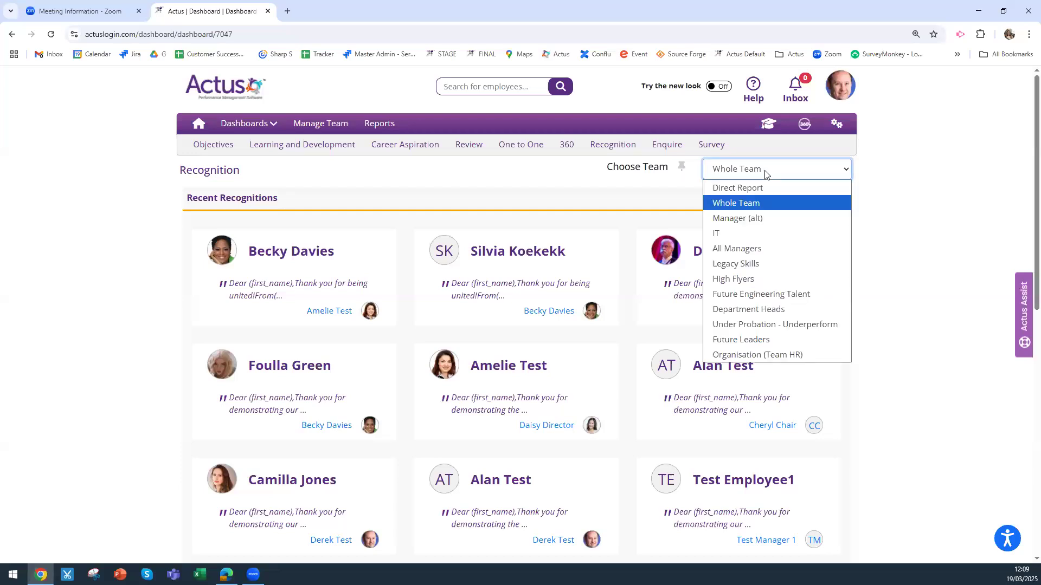
left_click(749, 281)
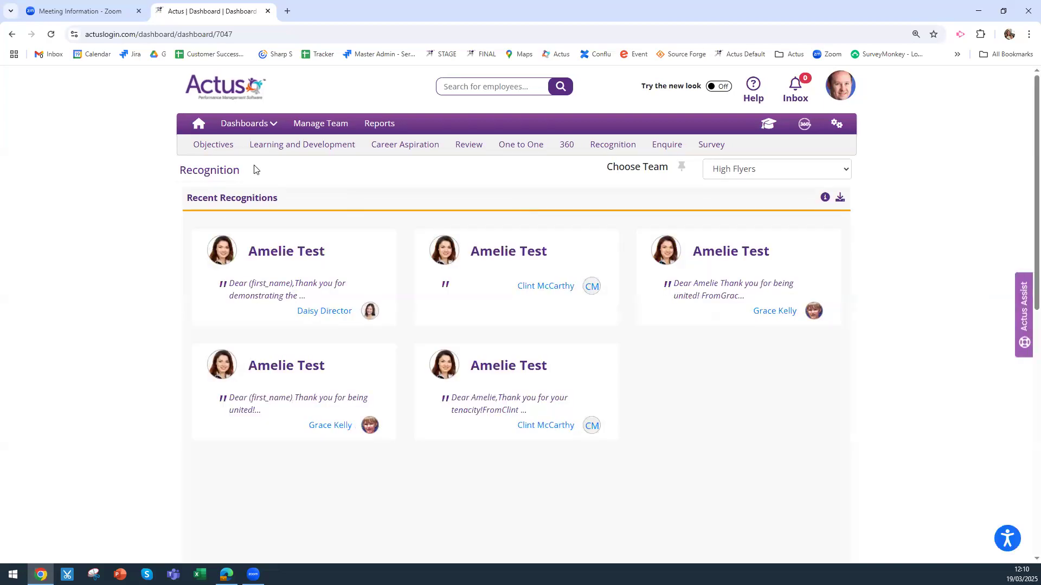
left_click(267, 124)
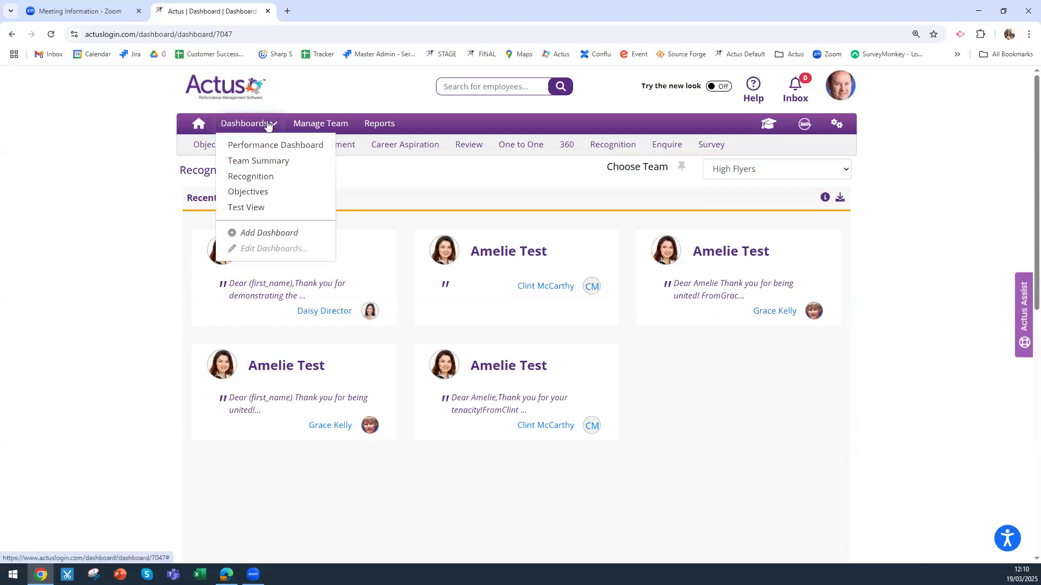
Switch to the Team Summary dashboard, keeping the team on Organisation (Team HR)
left_click(254, 160)
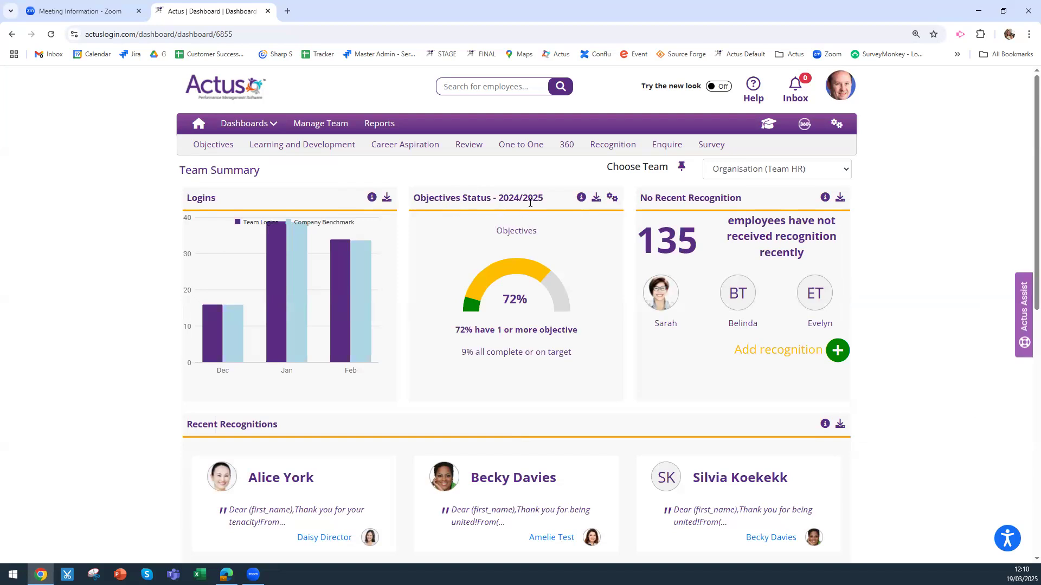
left_click(735, 172)
left_click(734, 173)
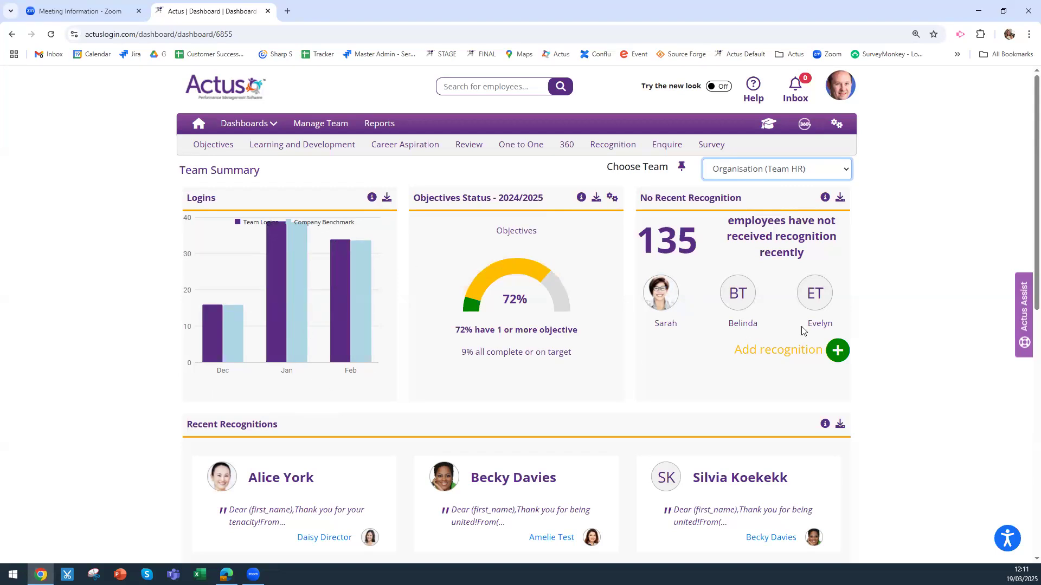
scroll(897, 319, "down", 2)
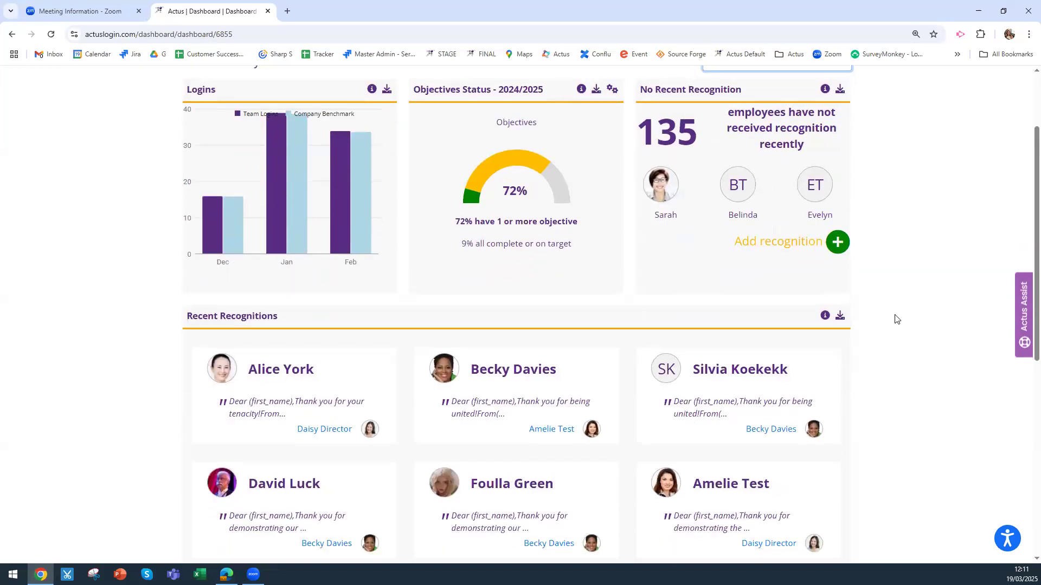
scroll(897, 318, "up", 2)
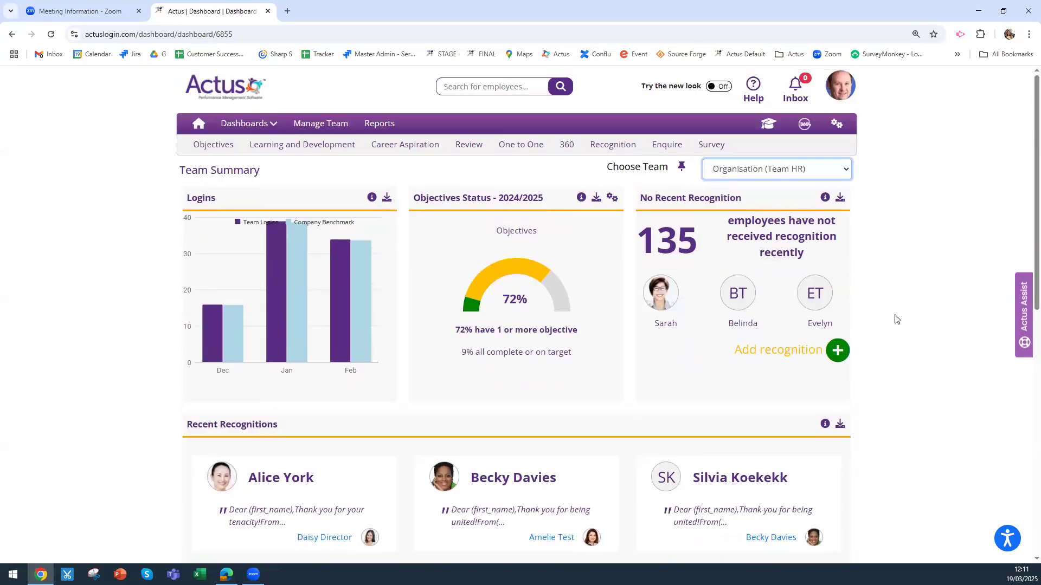
left_click(241, 124)
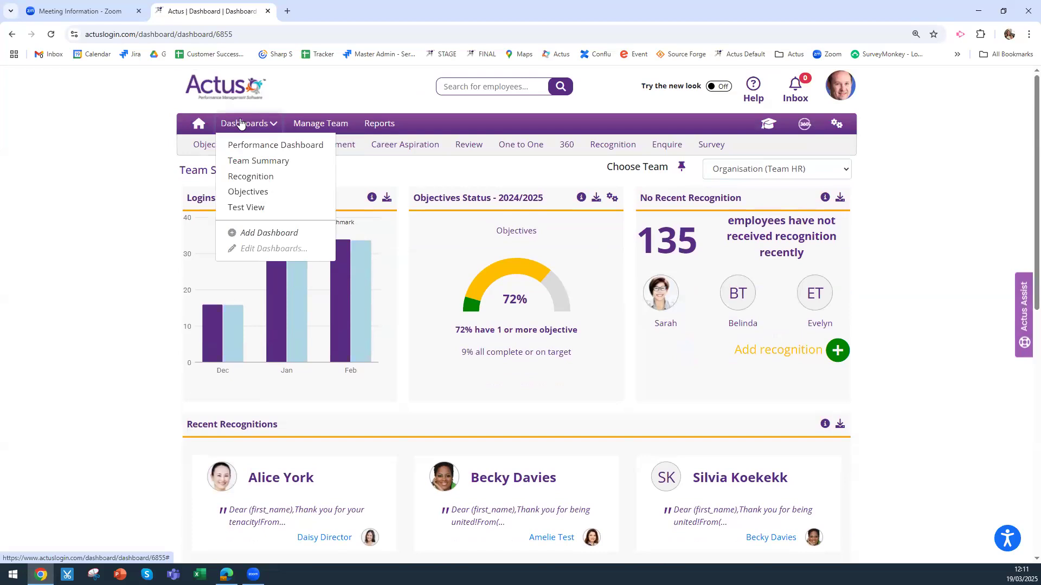
Switch to the Objectives dashboard to view Whole Team current and last-year status
left_click(247, 193)
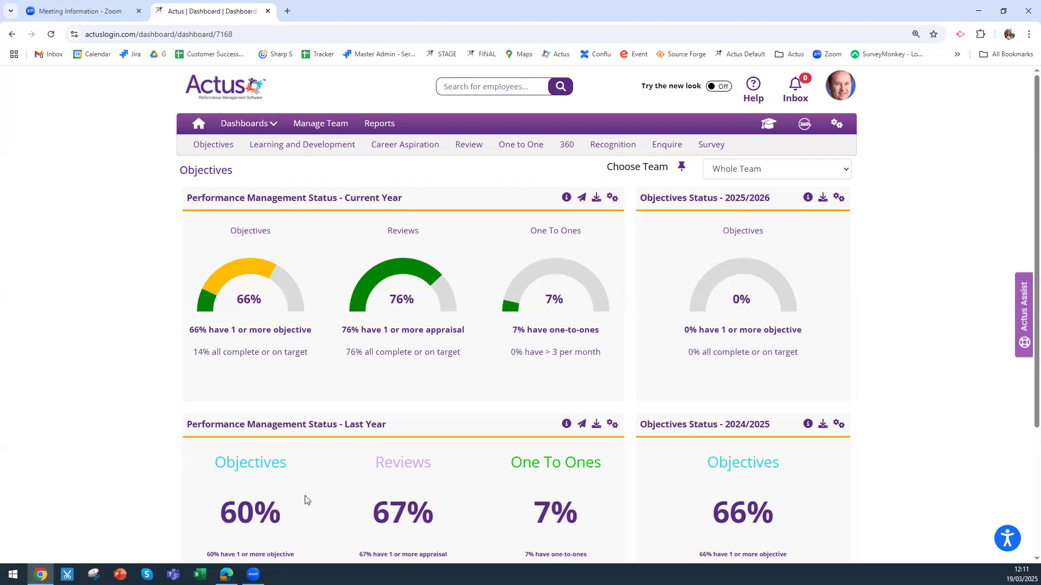
left_click(262, 125)
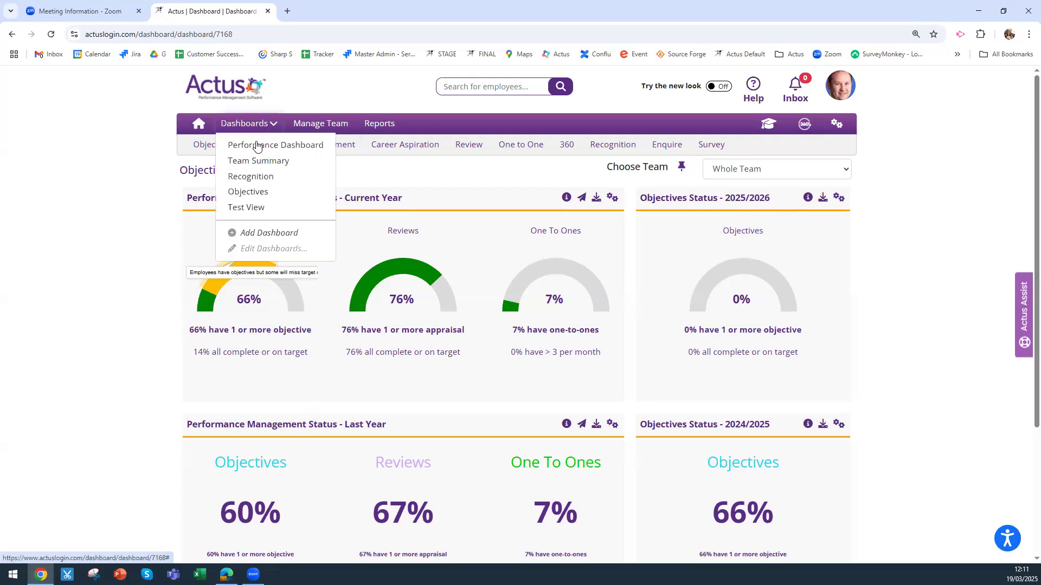
Open the Test View dashboard and list the five in-progress End Year appraisals
left_click(251, 210)
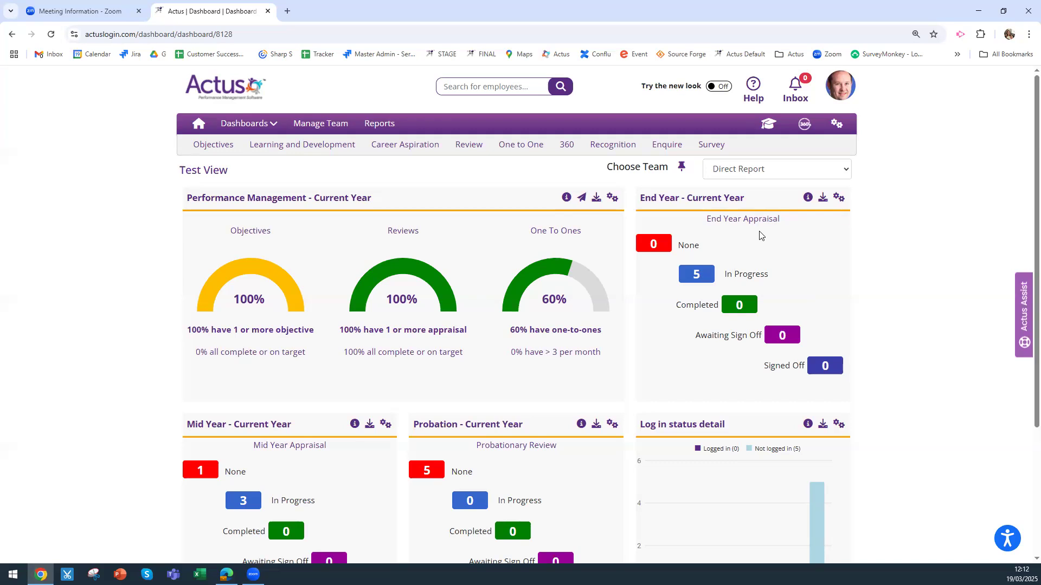
scroll(760, 236, "down", 1)
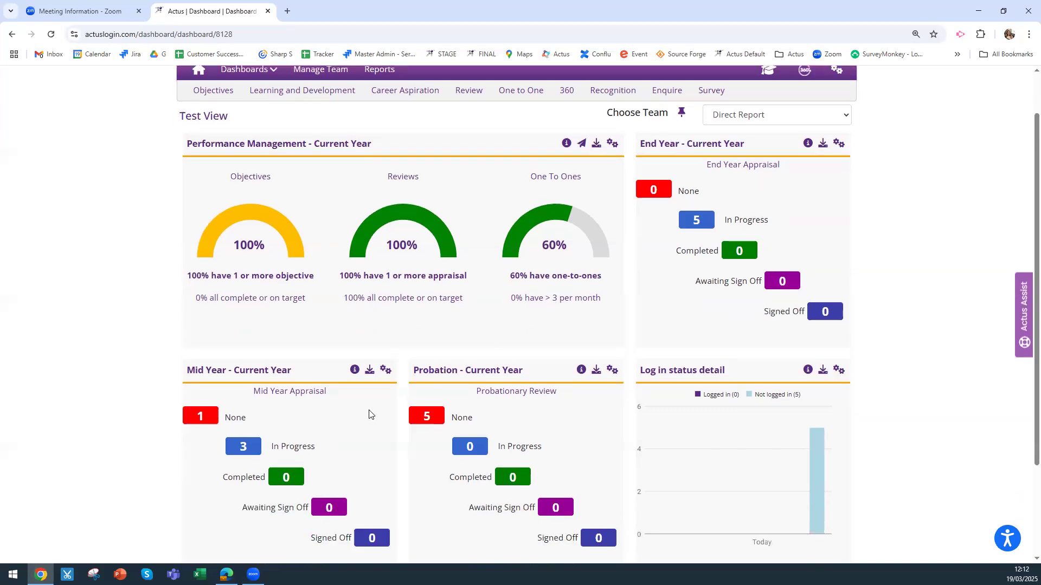
scroll(368, 416, "down", 1)
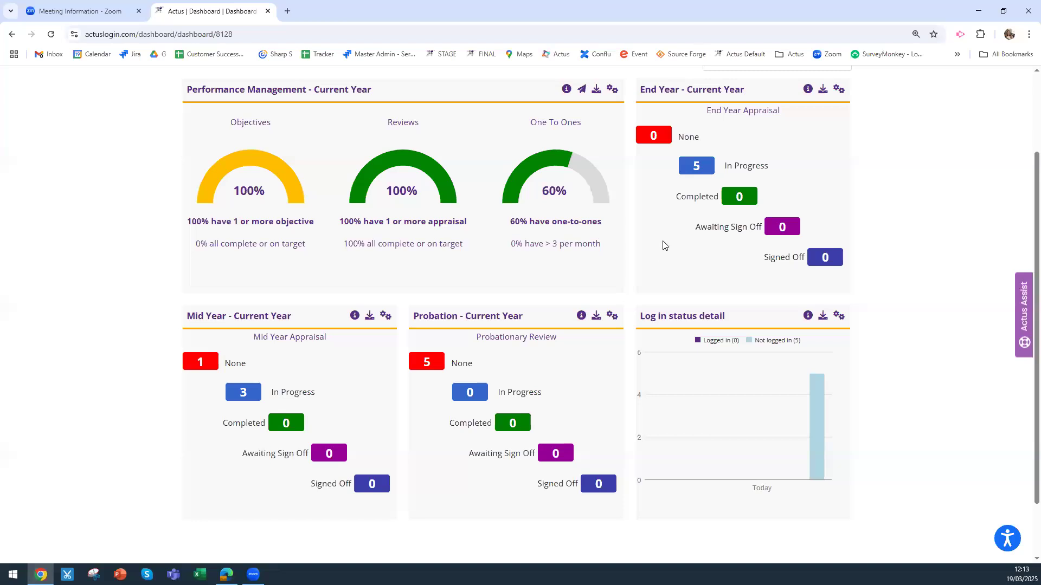
left_click(697, 166)
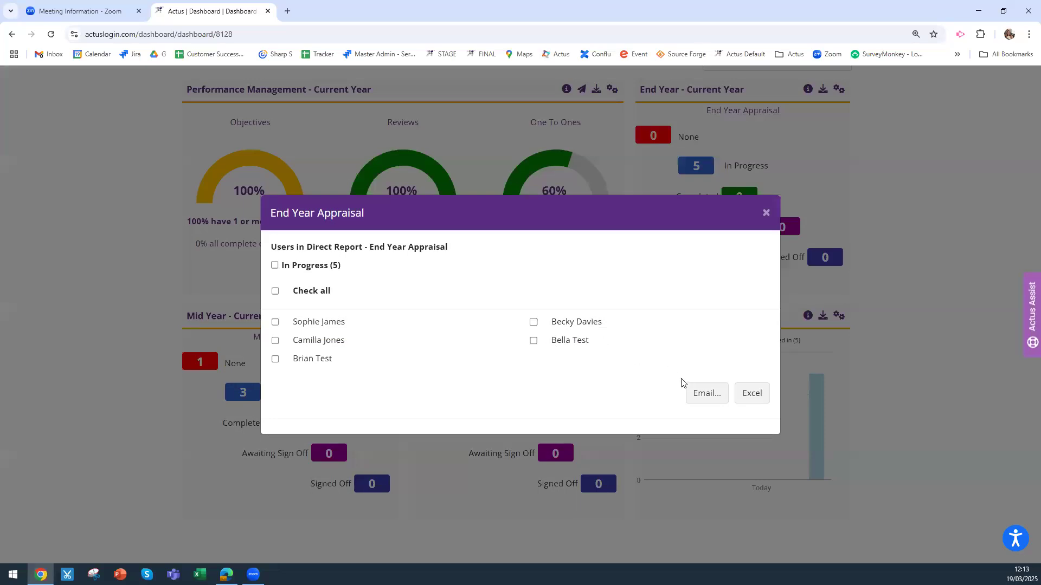
Start an email to all five listed employees, addressed to managers only
left_click(709, 395)
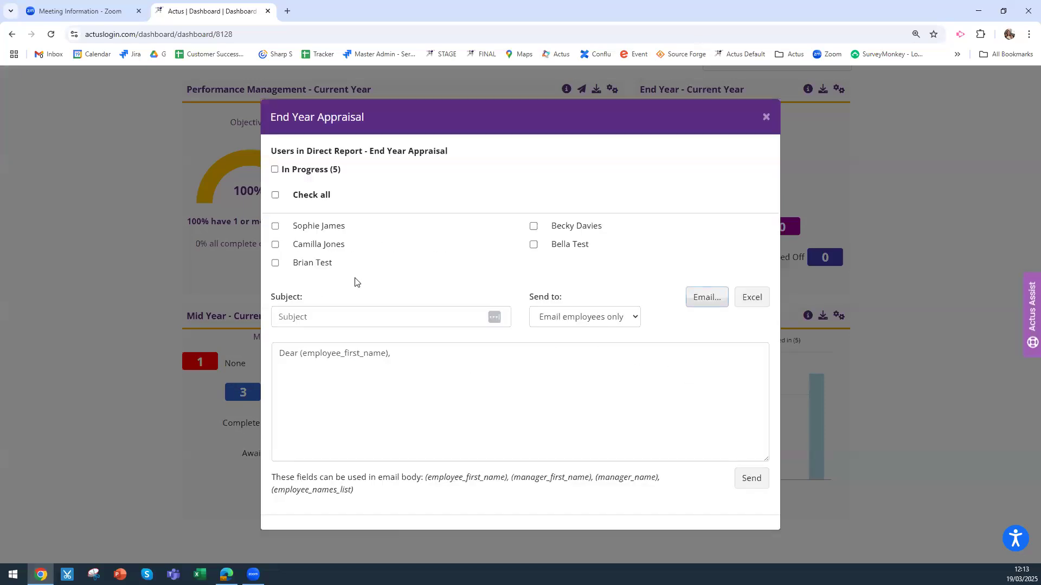
left_click(326, 319)
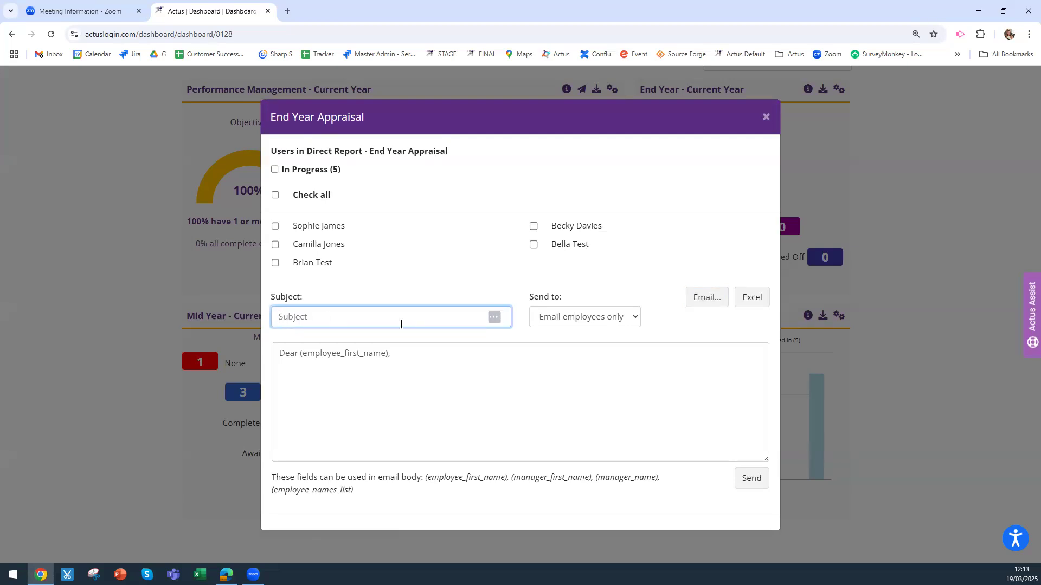
left_click(275, 195)
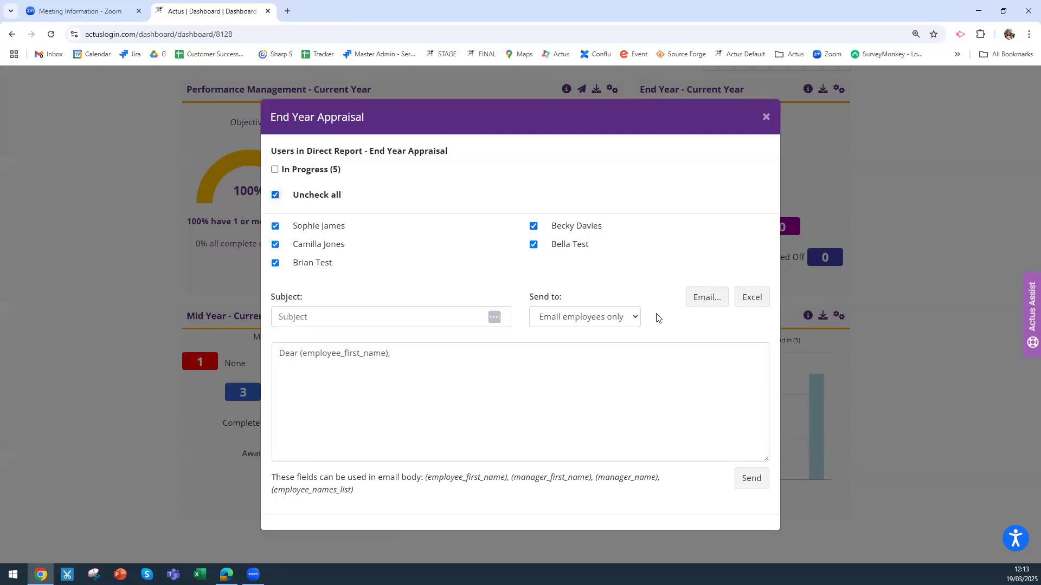
left_click(609, 319)
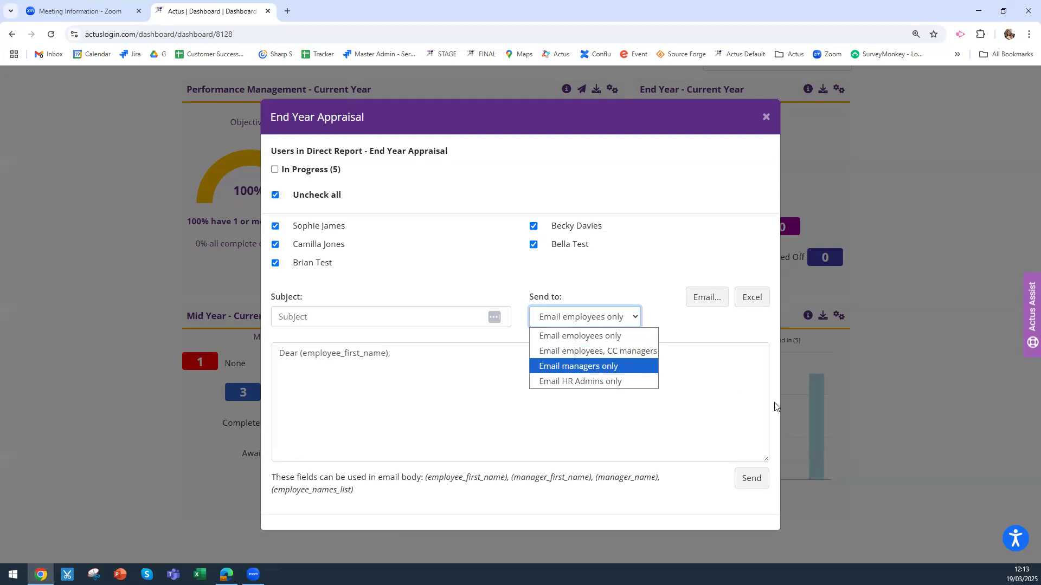
left_click(595, 369)
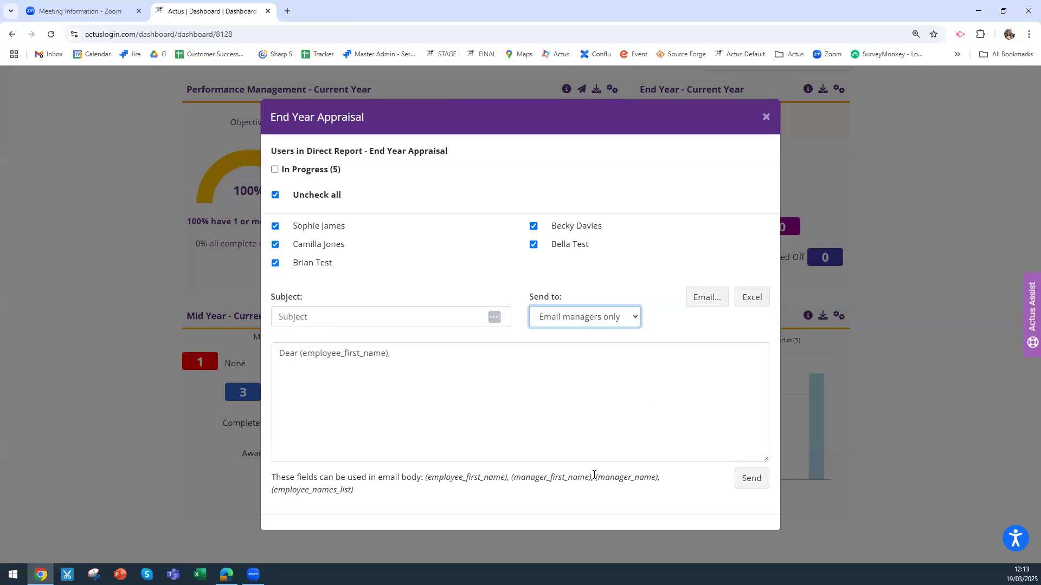
Change the greeting to (manager_name) and paste (employee_names_list) into the body
left_click_drag(595, 477, 664, 478)
right_click(637, 476)
left_click(671, 324)
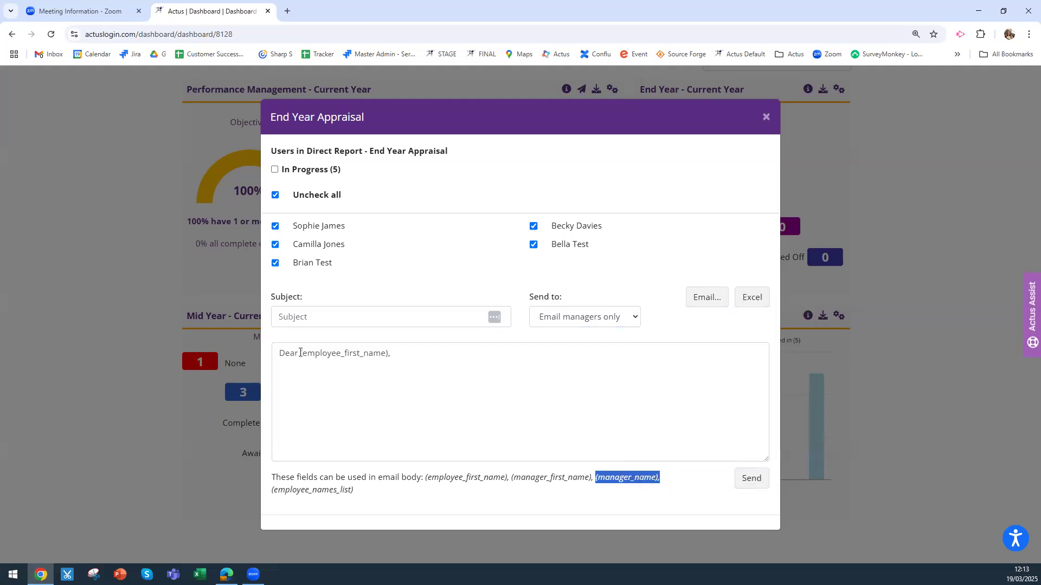
left_click_drag(300, 353, 420, 354)
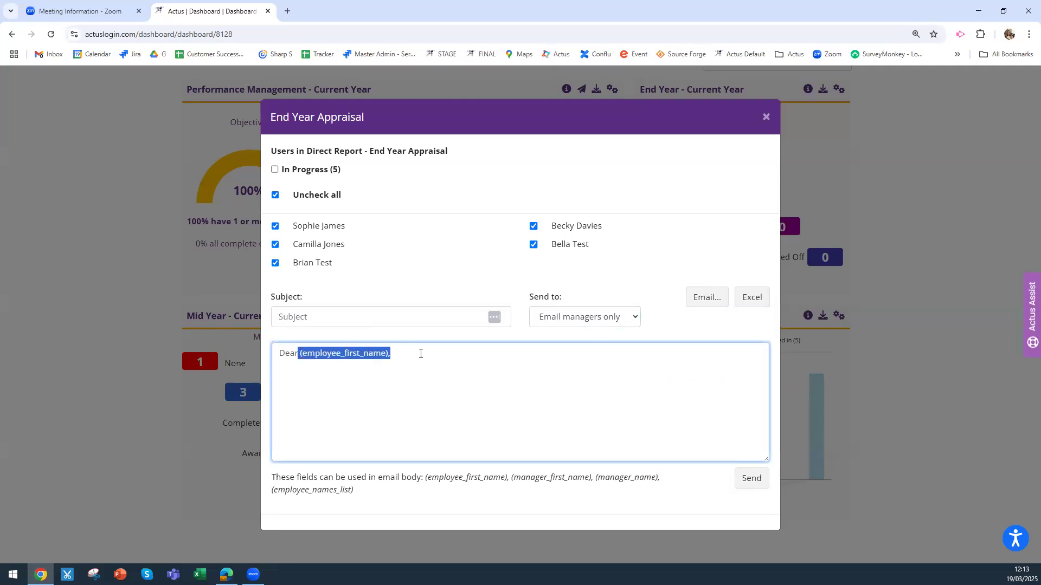
key("ctrl+v")
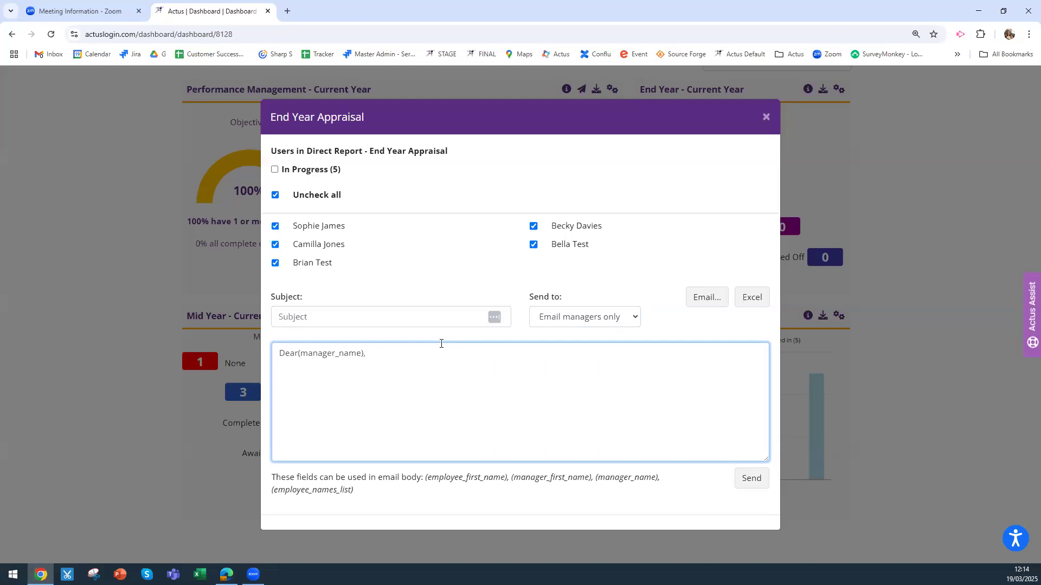
left_click_drag(360, 491, 264, 492)
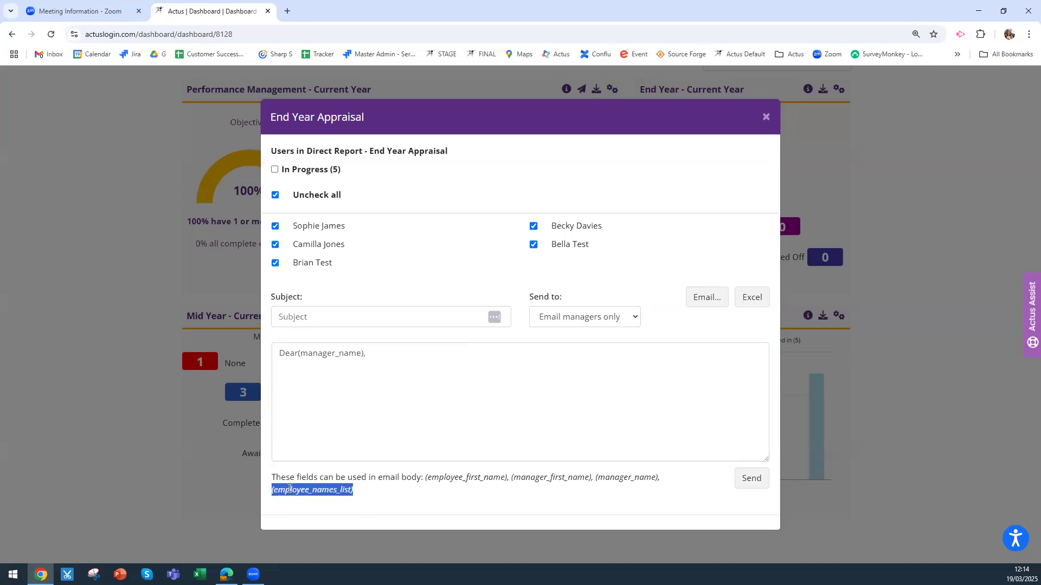
right_click(288, 491)
left_click(316, 335)
left_click(300, 390)
key("ctrl+v")
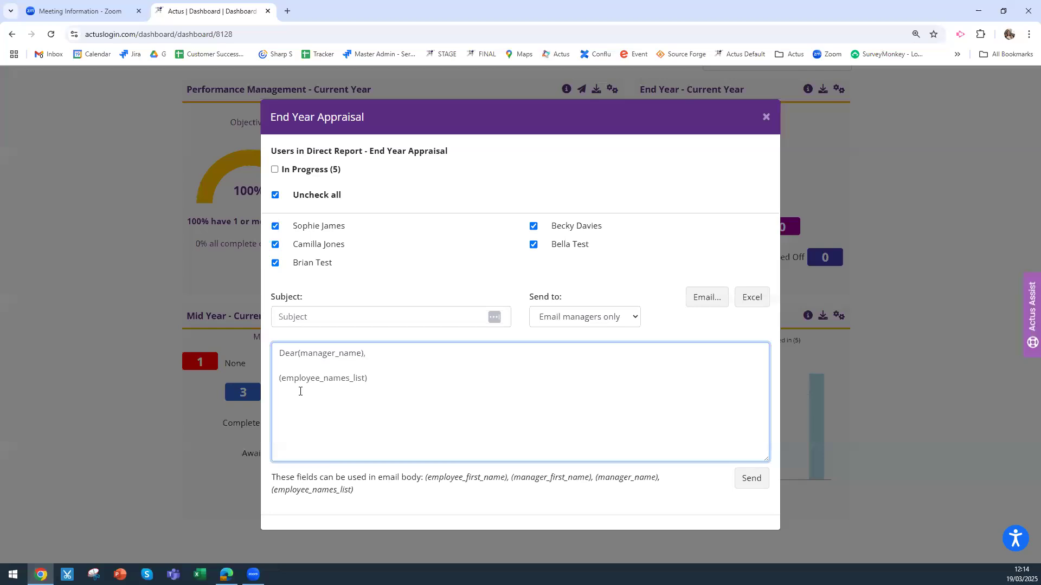
Set the subject to 'Appraisal Completion', send the email, and close the window
left_click(300, 319)
type("App")
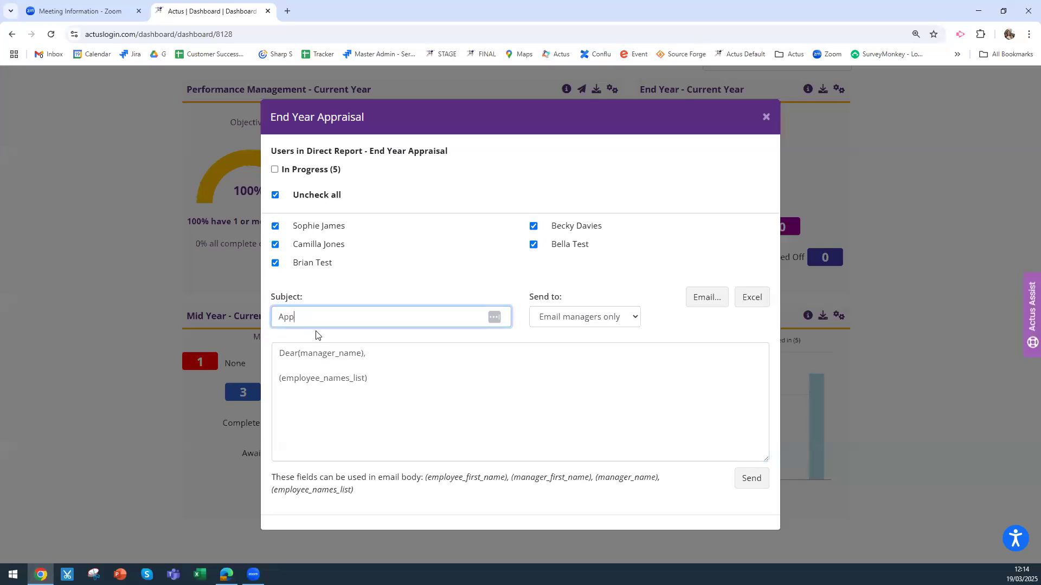
type("raisal Completion")
left_click(750, 480)
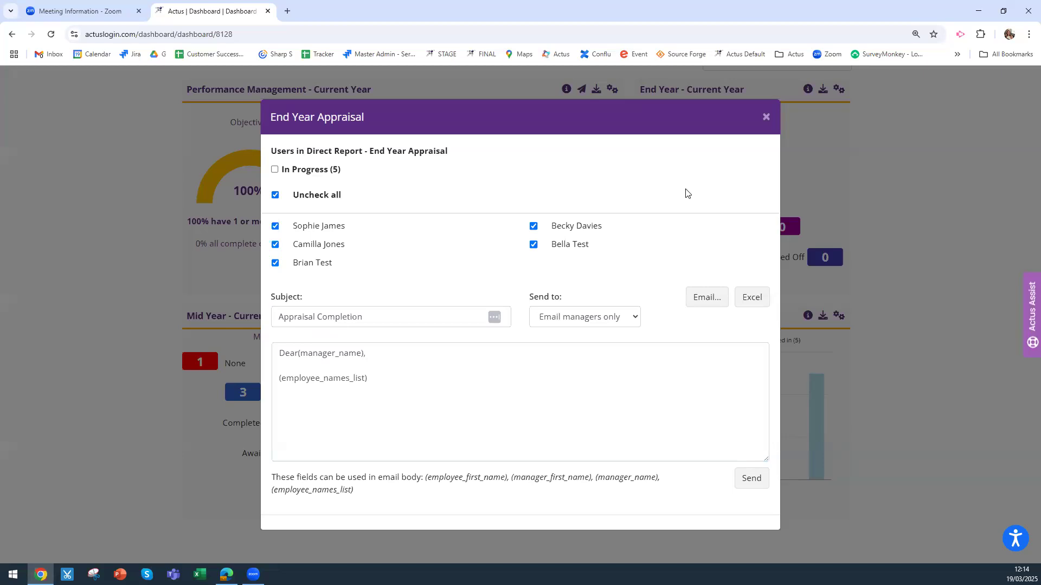
left_click(766, 120)
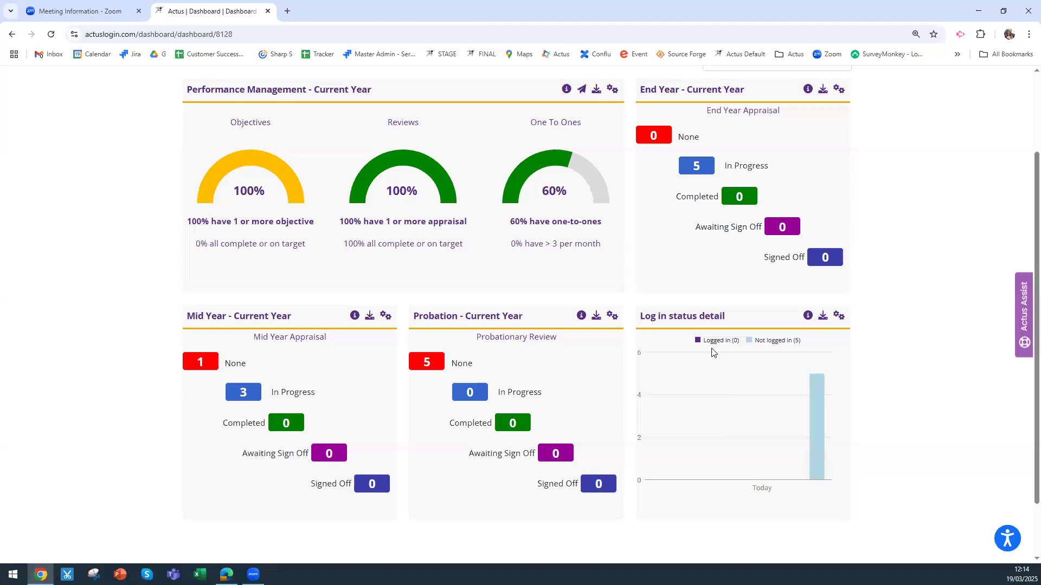
Set the Log in status detail chart's period to 'Since last month'
left_click(839, 317)
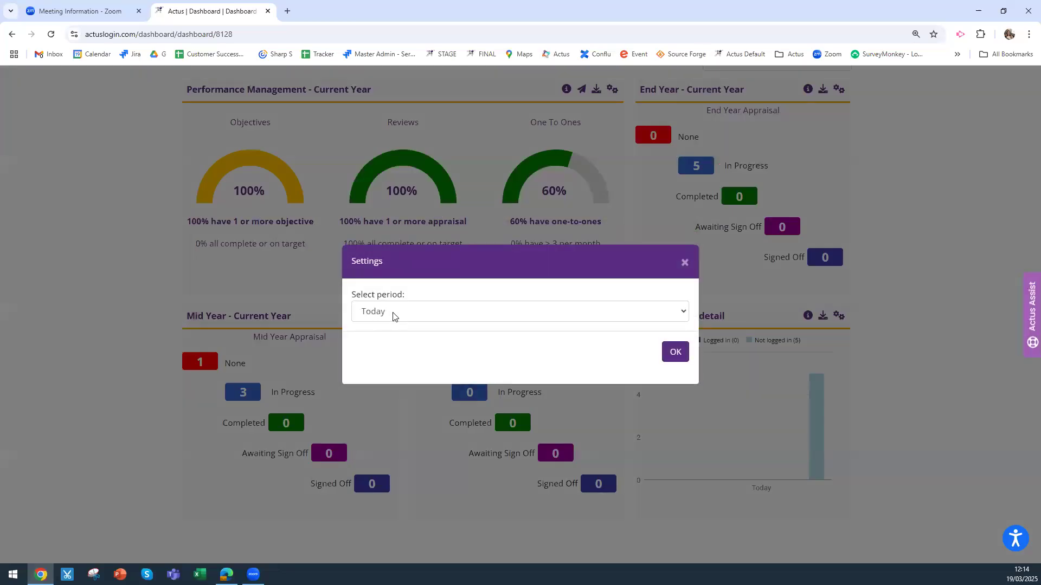
left_click(394, 316)
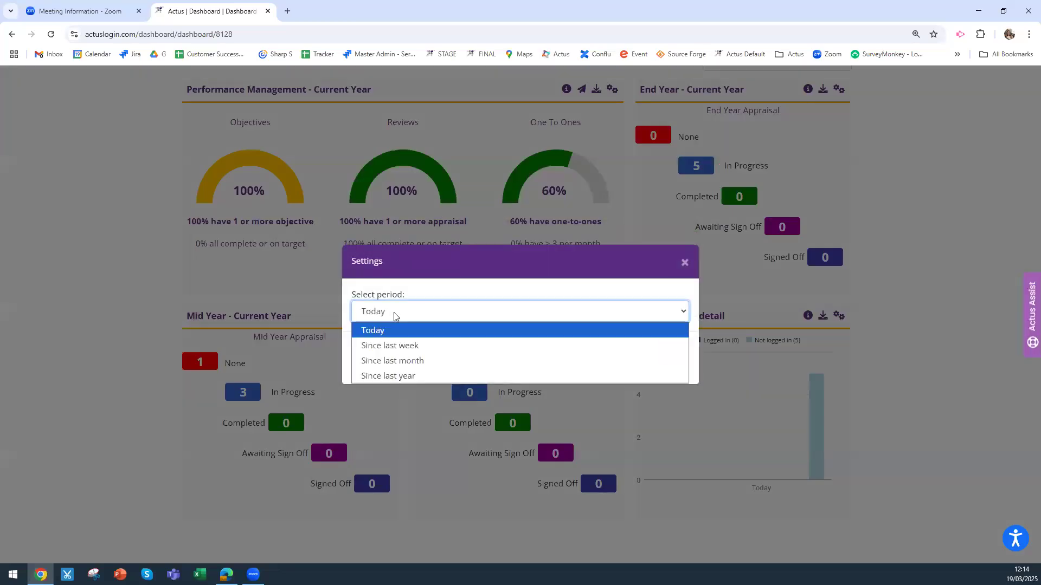
left_click(394, 361)
left_click(674, 353)
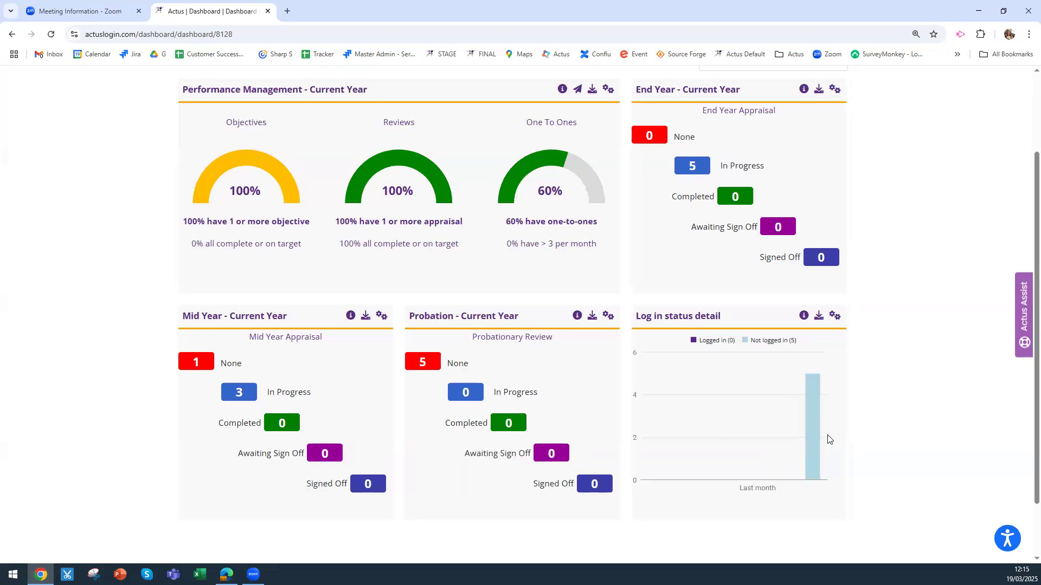
View the list of users not logged in since last month, then close it
mouse_move(814, 428)
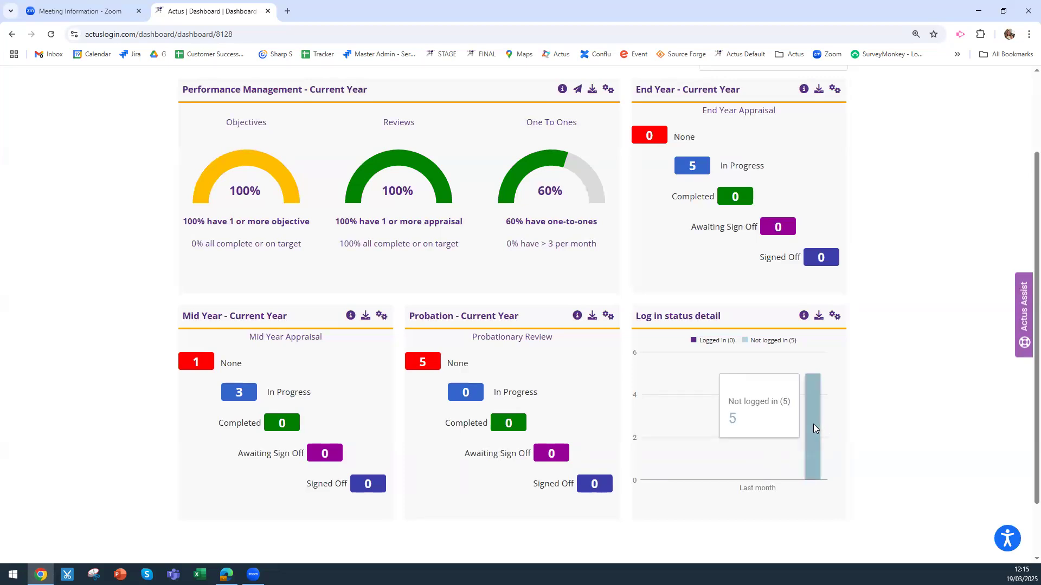
left_click(816, 424)
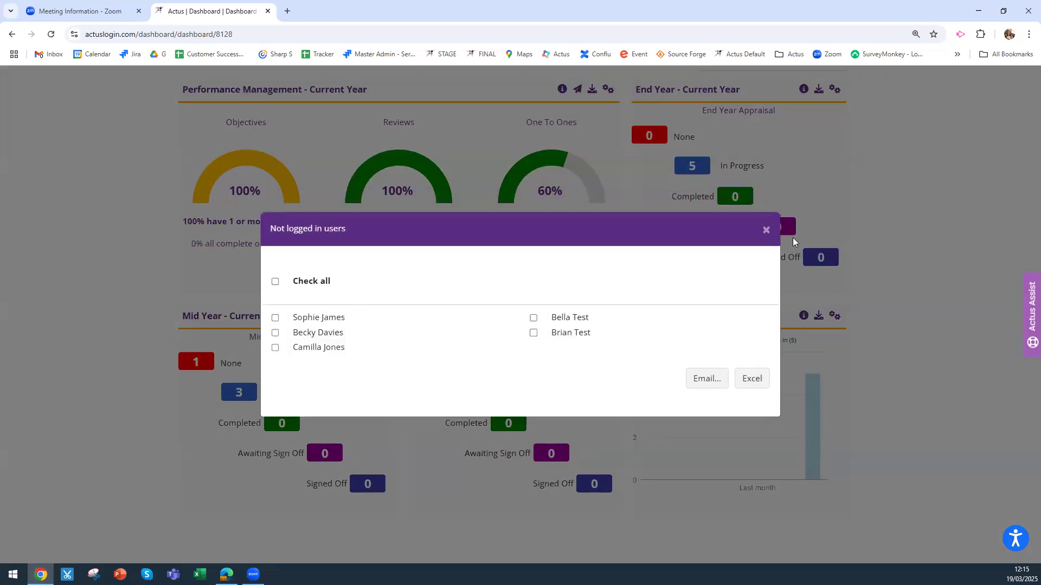
left_click(767, 231)
scroll(904, 255, "up", 2)
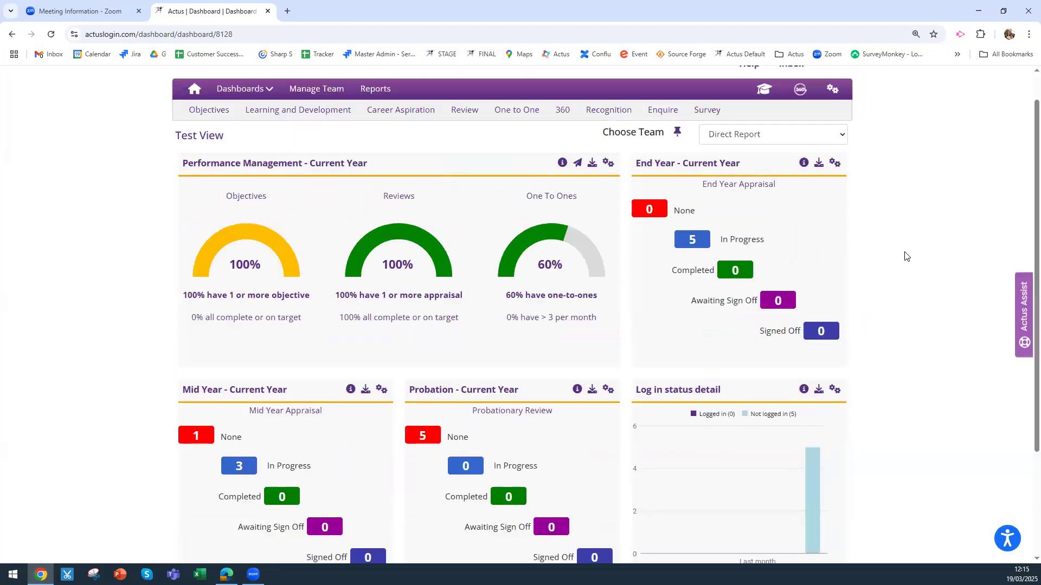
Switch the Test View dashboard's team to Organisation (Team HR) and review the refreshed widgets
left_click(755, 170)
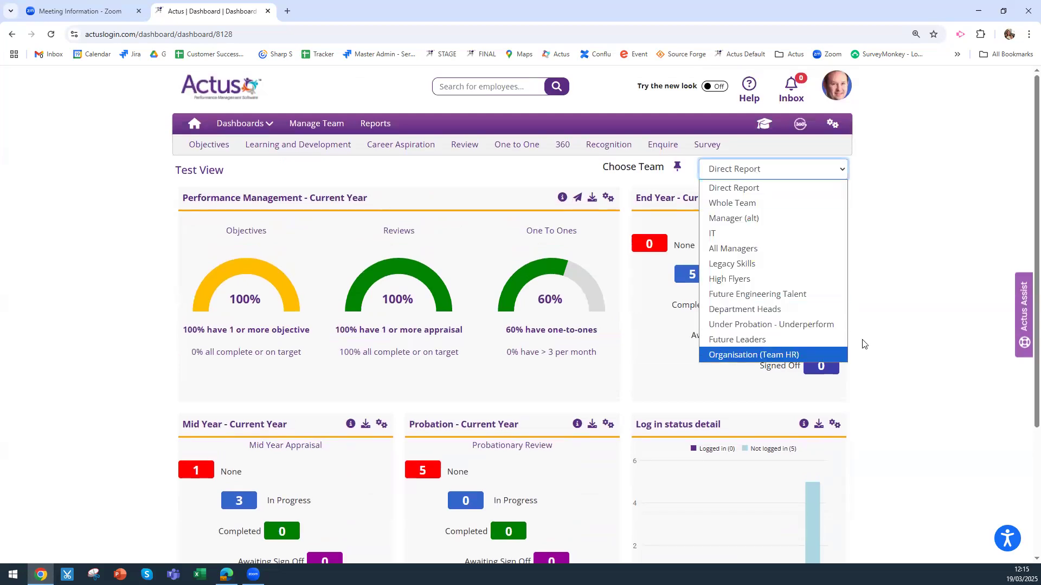
left_click(813, 352)
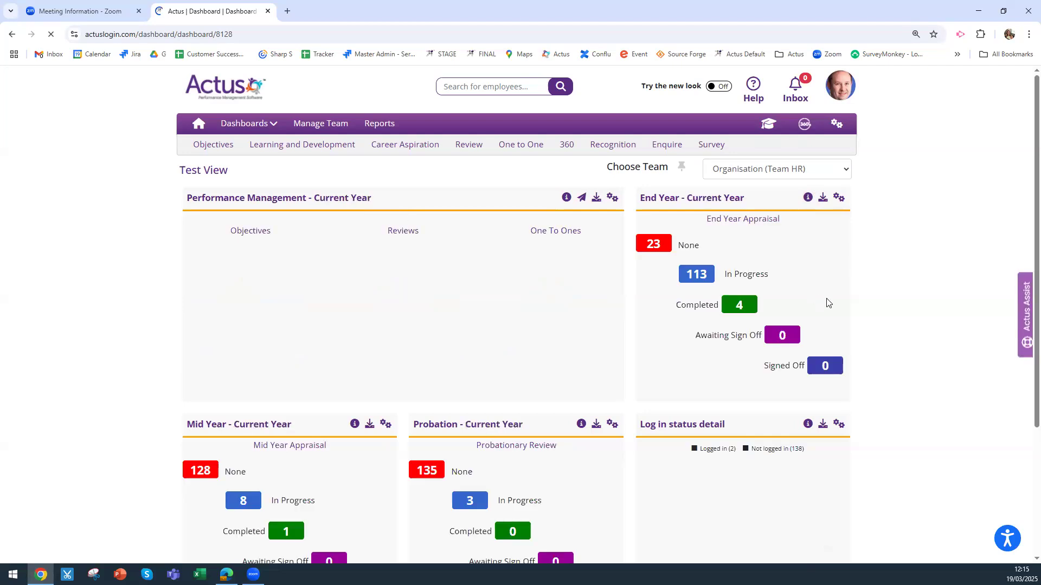
scroll(843, 312, "down", 2)
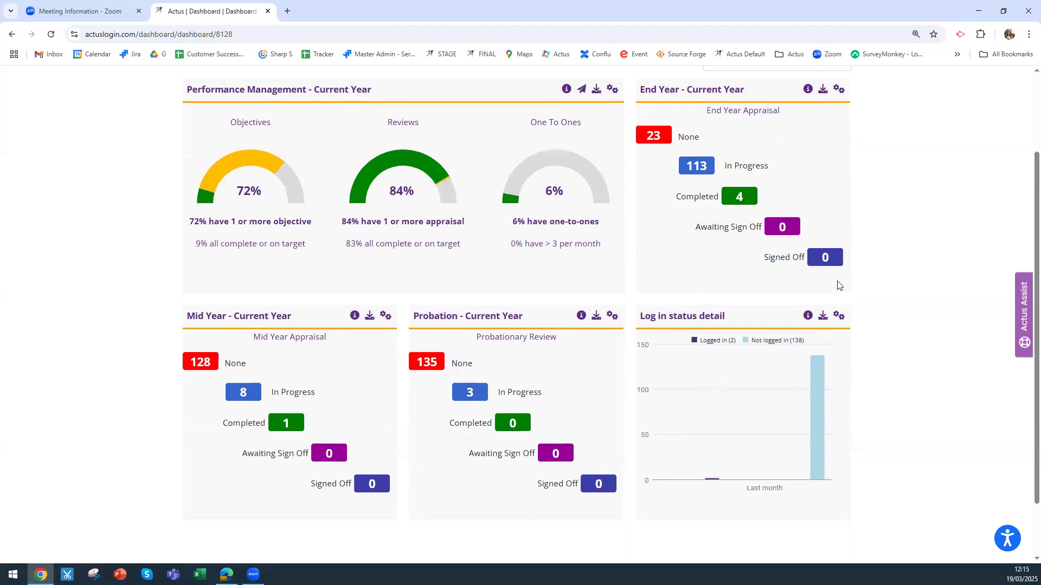
scroll(839, 286, "up", 1)
scroll(838, 285, "up", 2)
scroll(837, 286, "down", 1)
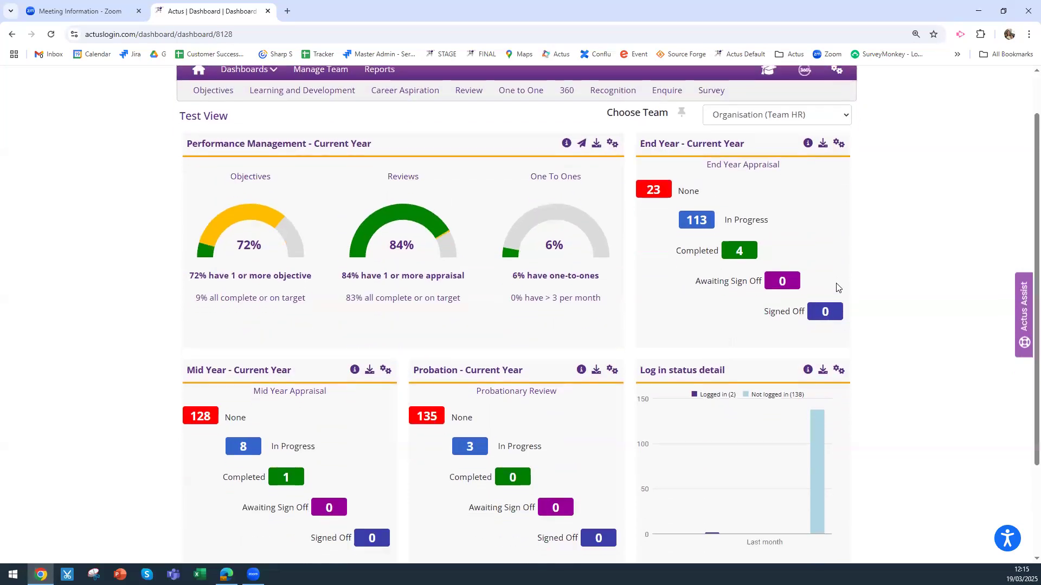
scroll(836, 287, "down", 1)
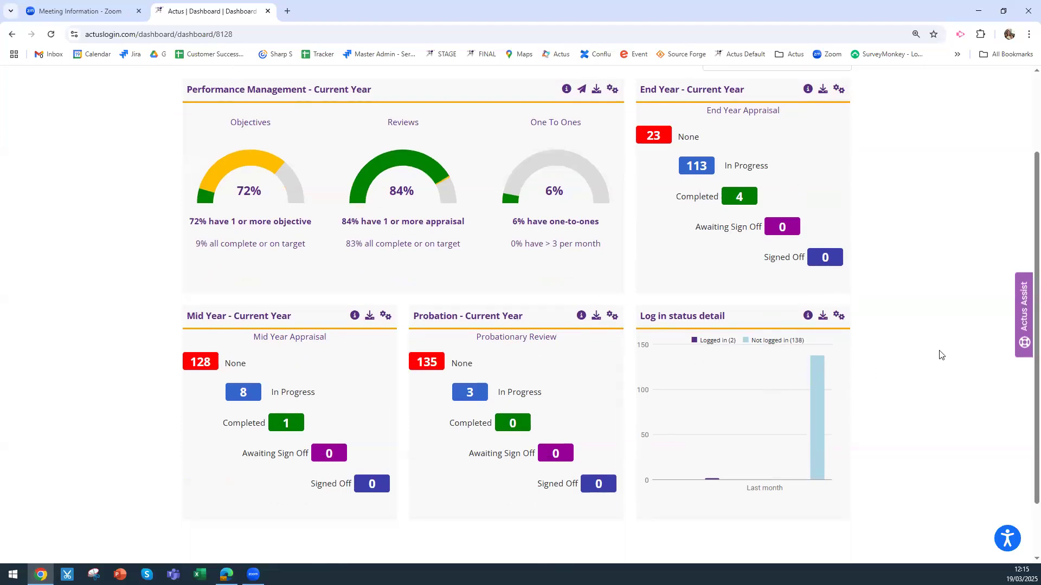
scroll(940, 355, "up", 2)
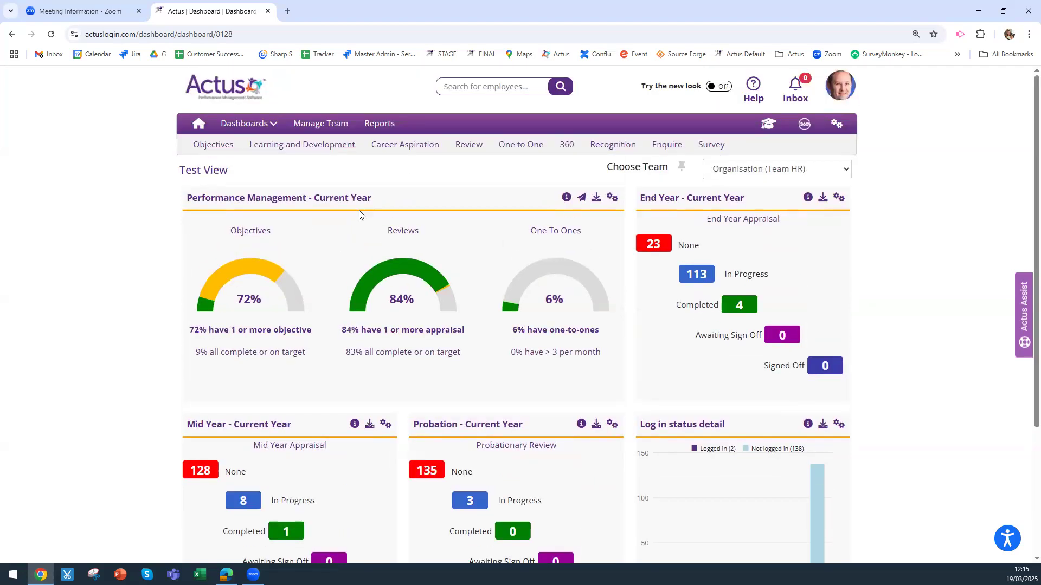
Add a new dashboard from the Dashboards menu
left_click(267, 126)
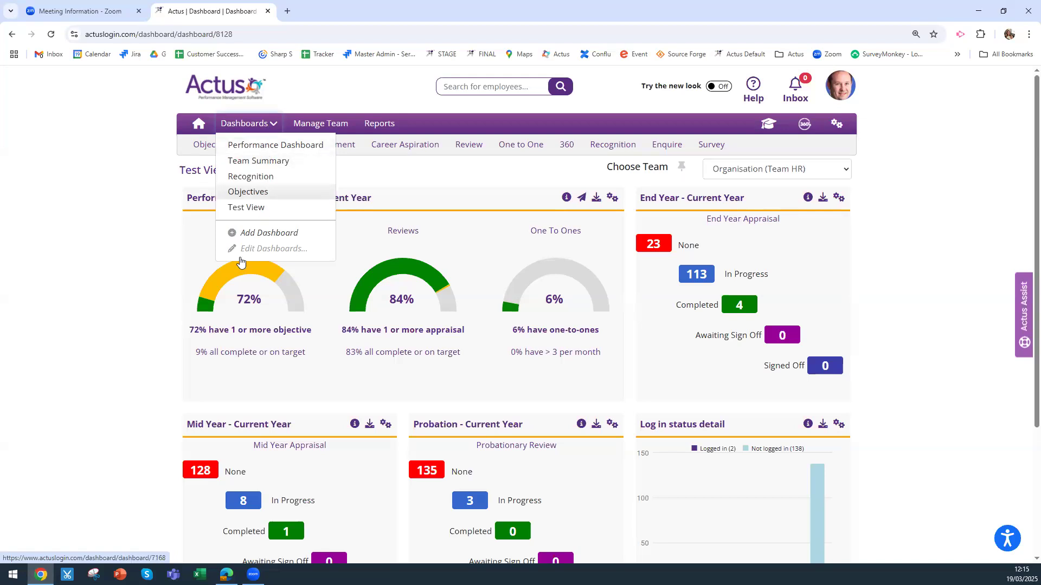
left_click(265, 234)
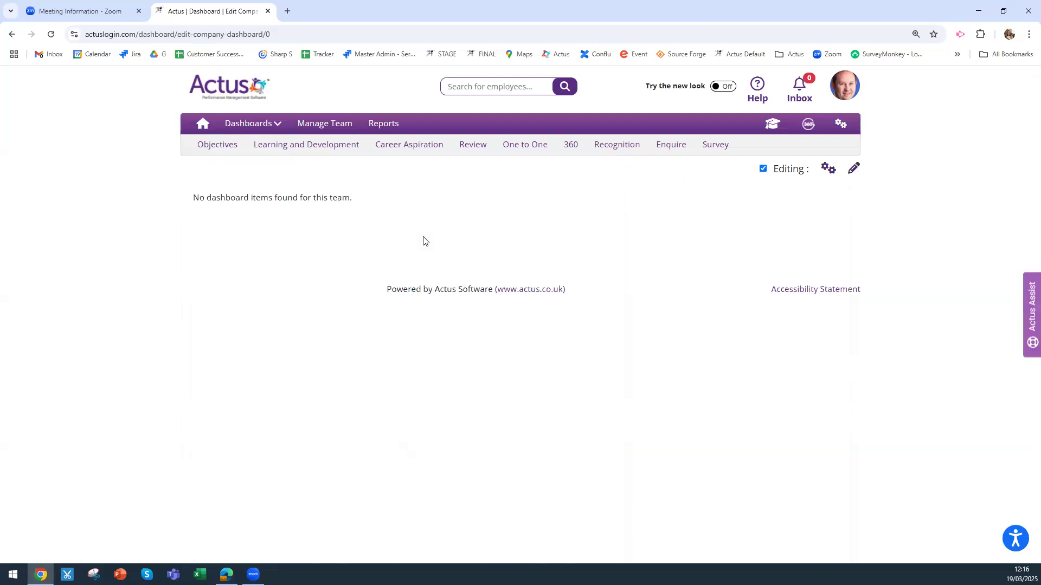
Name the new dashboard 'Jane's Dashboard' in its allocation settings
left_click(826, 169)
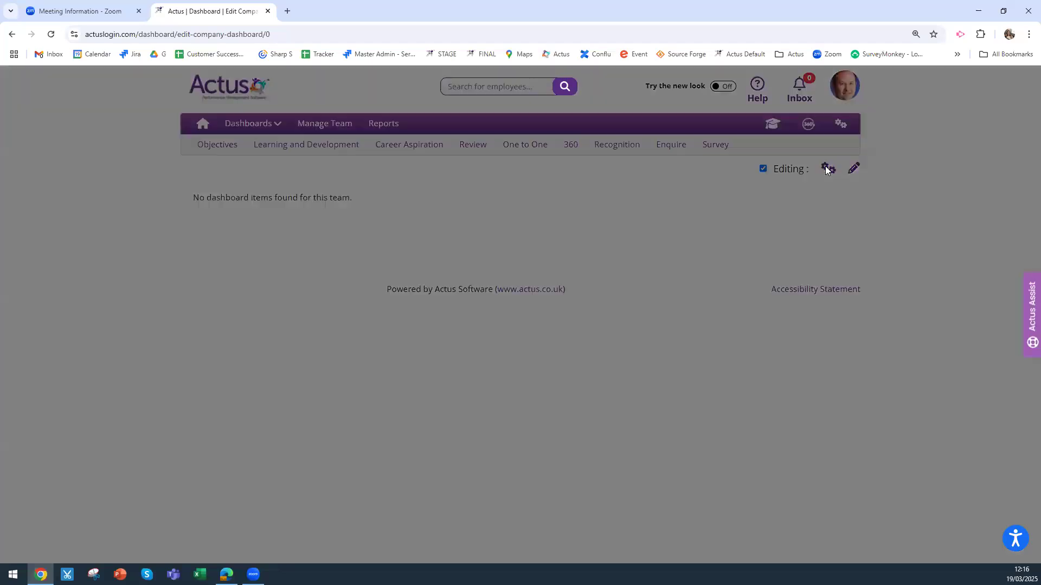
left_click(377, 190)
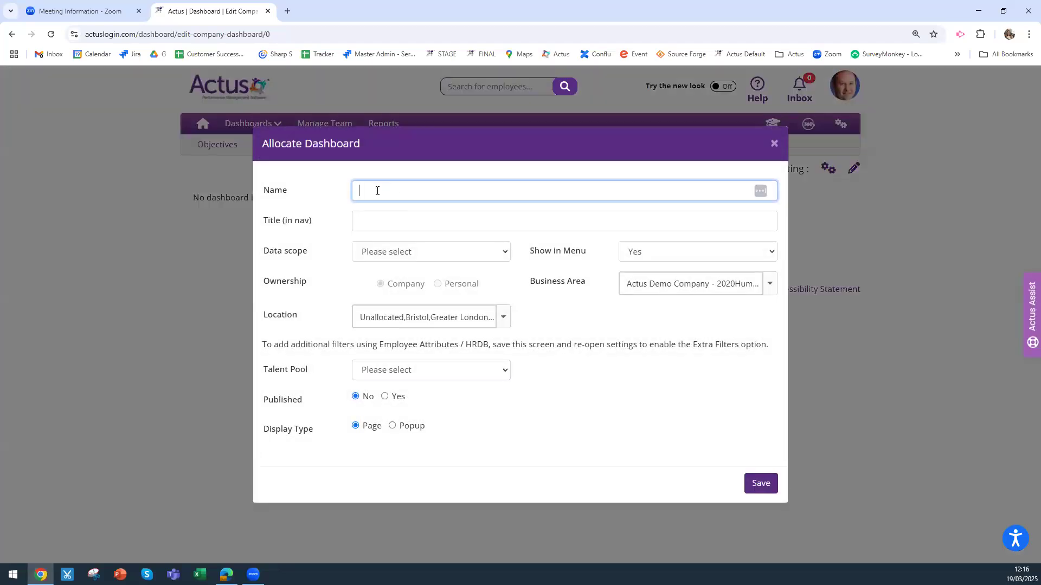
type("Janes")
type(" Dashboard")
left_click(378, 191)
type("'")
Copy the name into Title (in nav) and set Data scope to Team Manager
left_click_drag(445, 188, 354, 185)
right_click(387, 191)
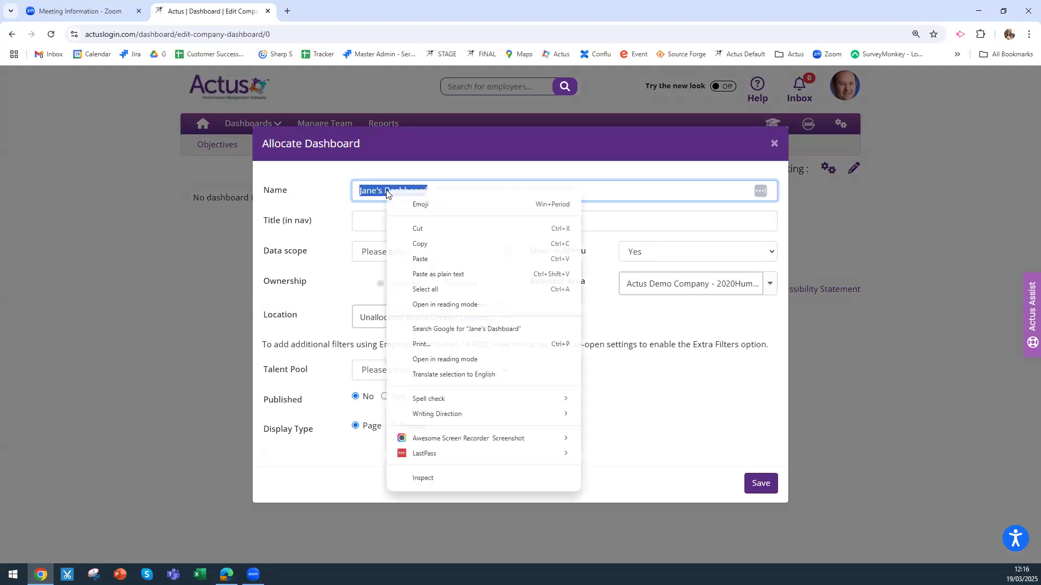
left_click(417, 243)
left_click(408, 224)
key("ctrl+v")
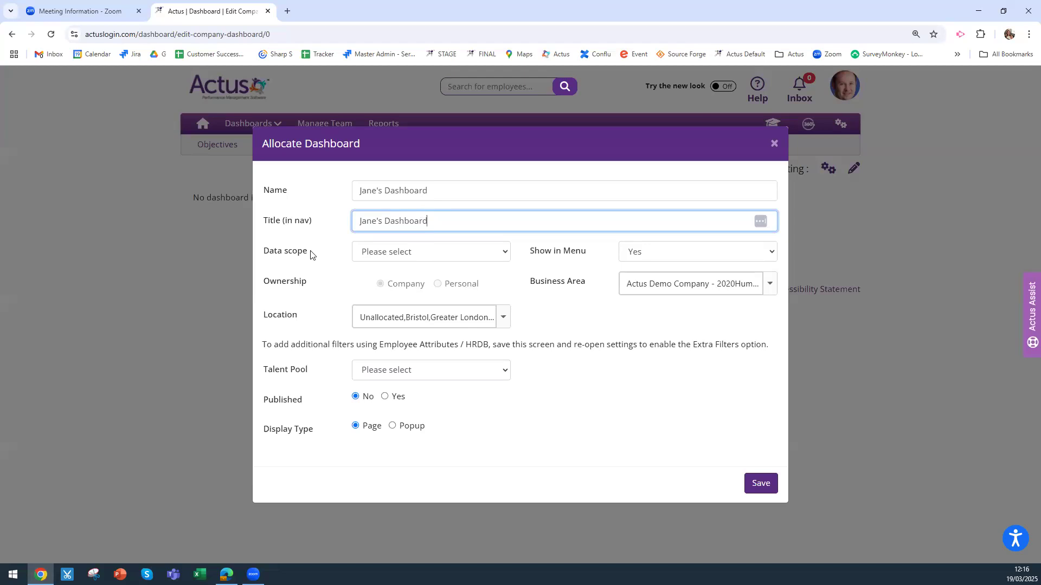
left_click(487, 256)
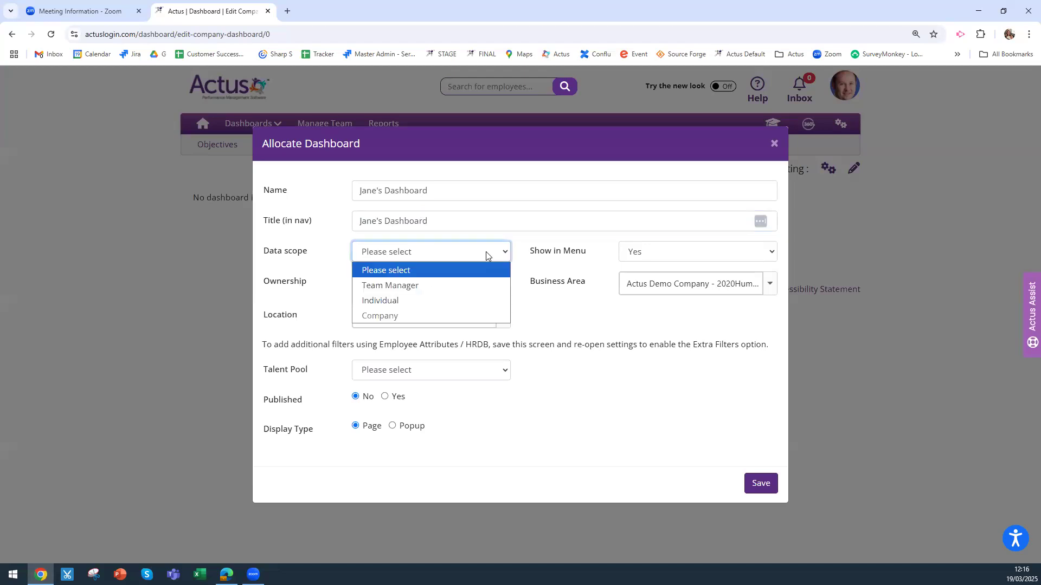
left_click(442, 287)
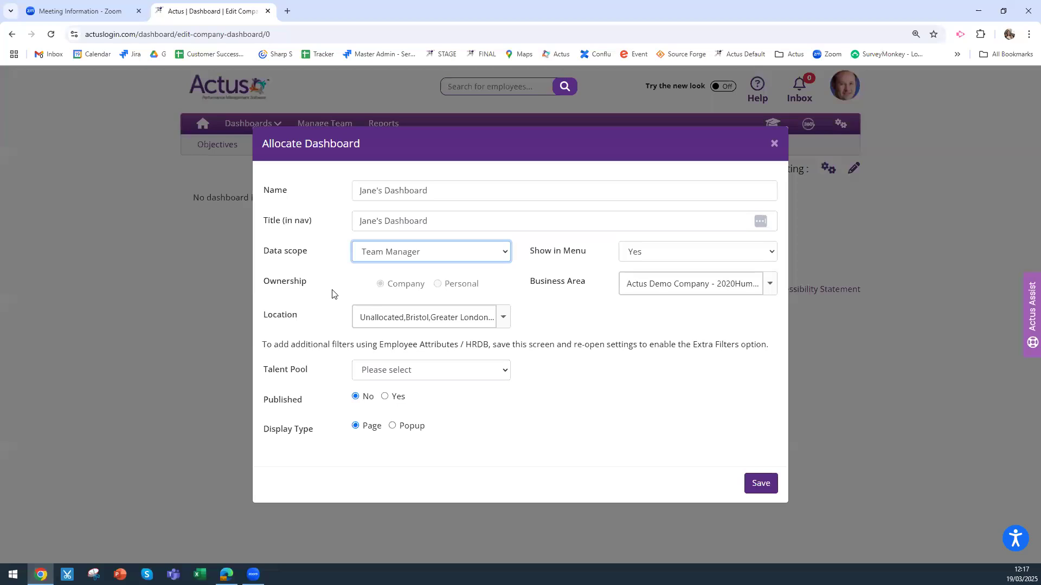
left_click(769, 287)
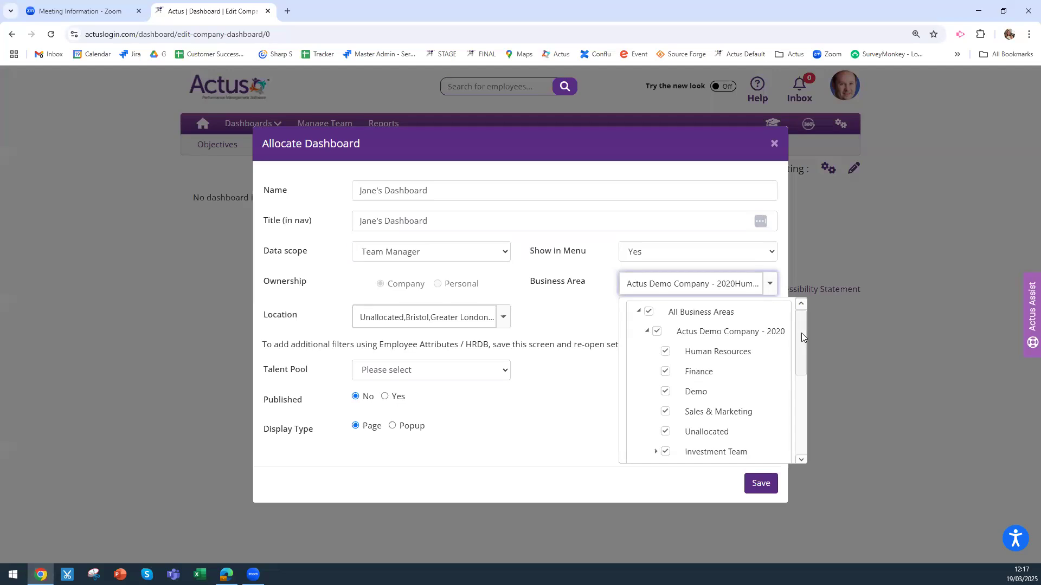
left_click(566, 327)
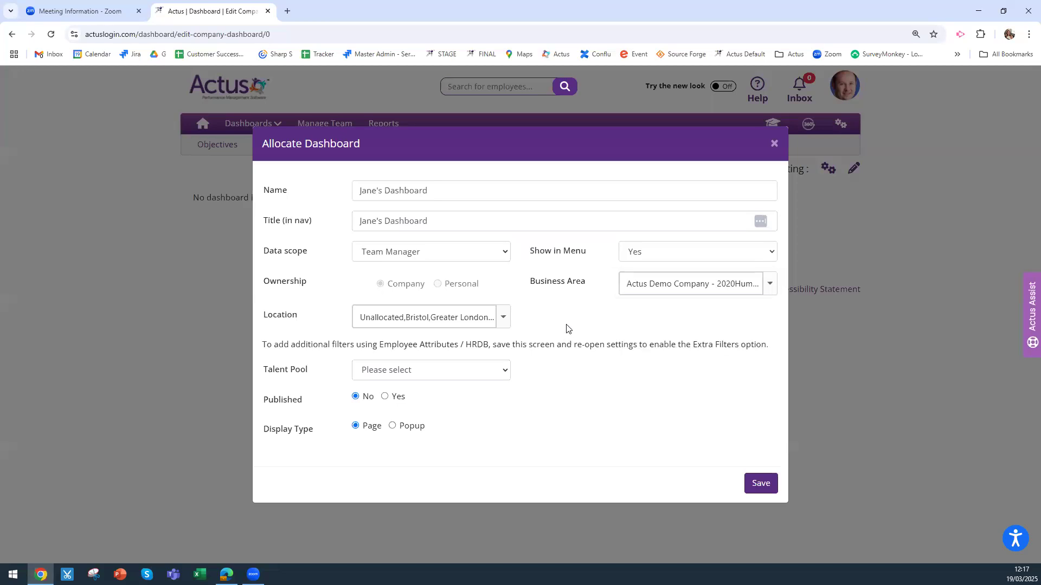
left_click(504, 318)
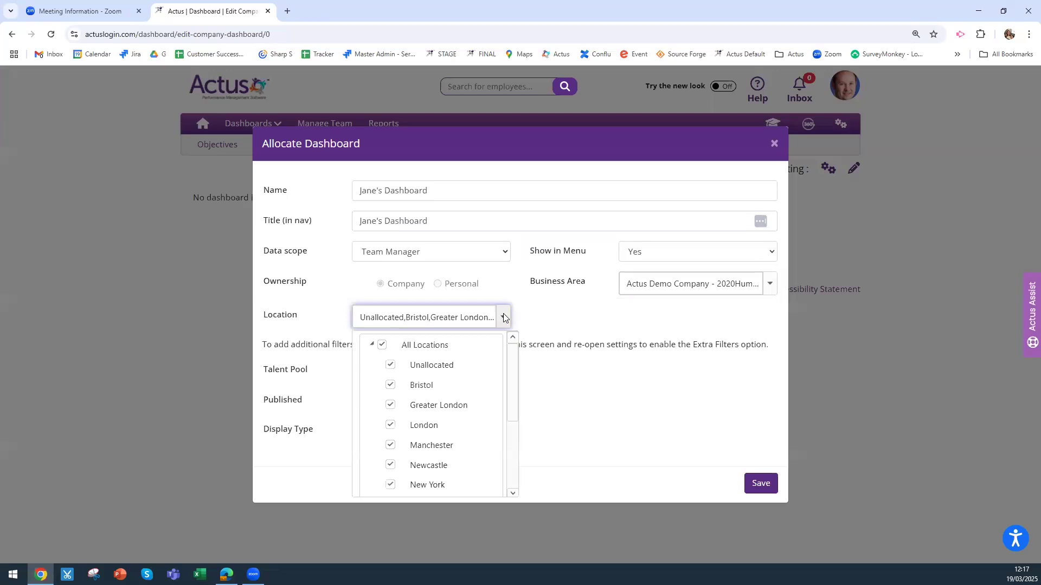
left_click(555, 323)
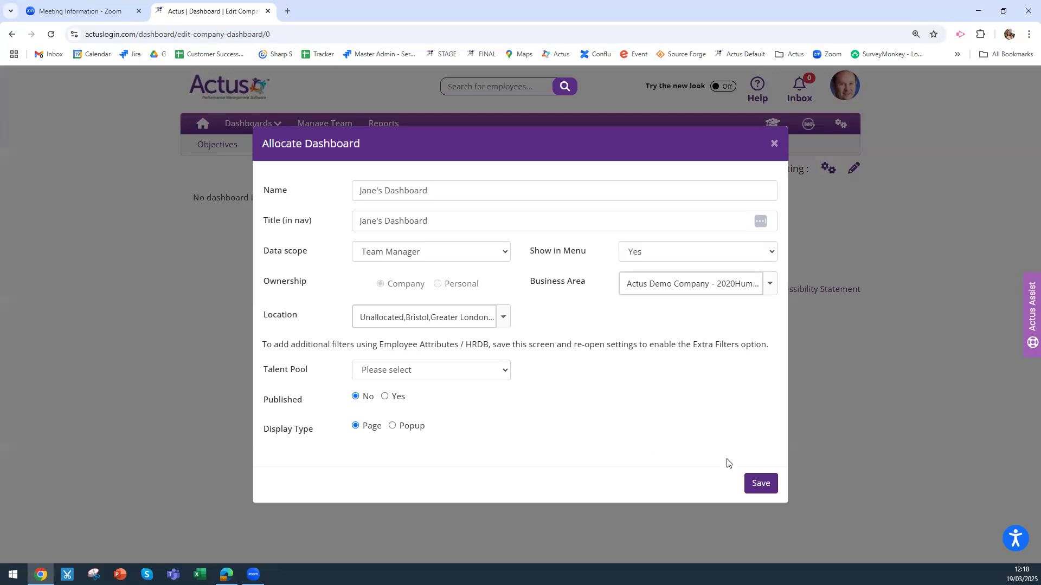
Save the new dashboard's settings and reopen its Allocate Dashboard dialog
left_click(768, 488)
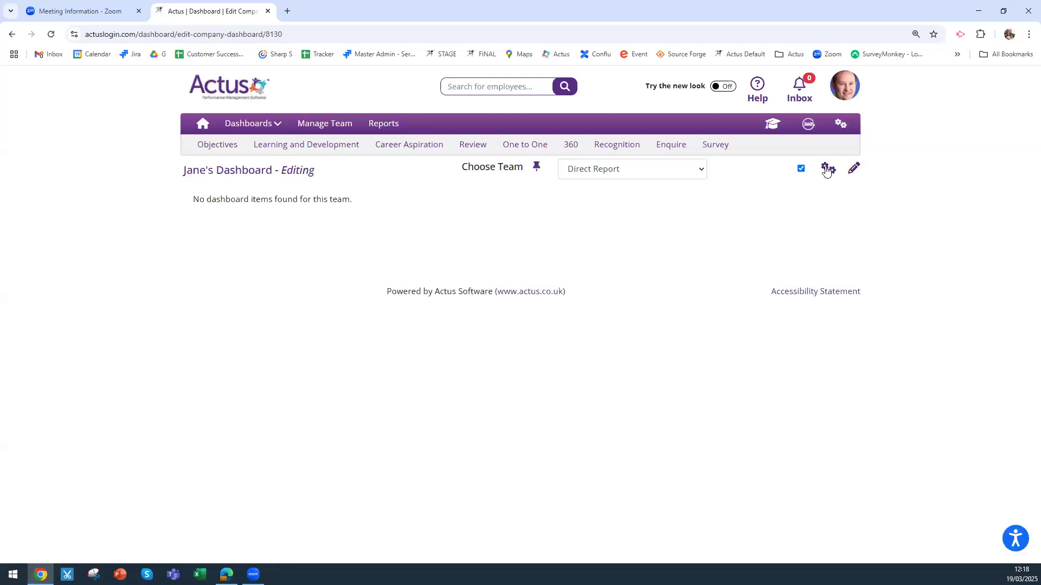
left_click(827, 169)
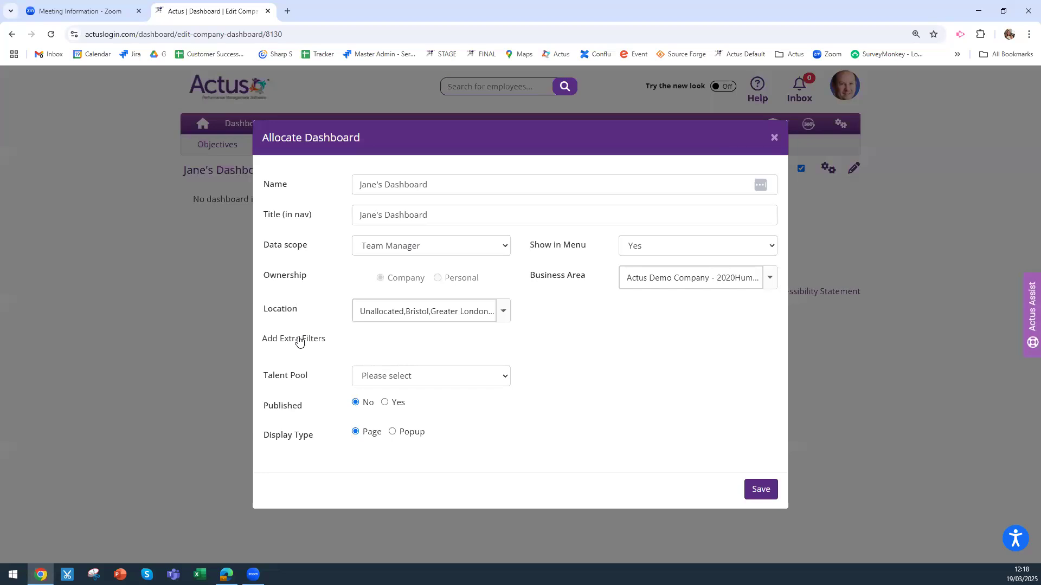
Add User Type as an extra allocation filter
left_click(299, 339)
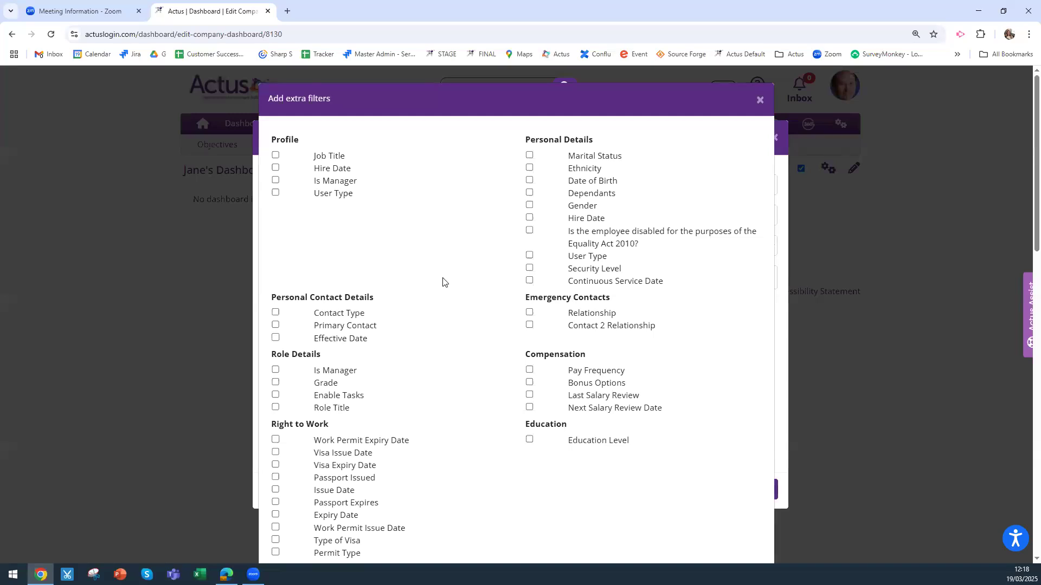
left_click(276, 193)
left_click(758, 102)
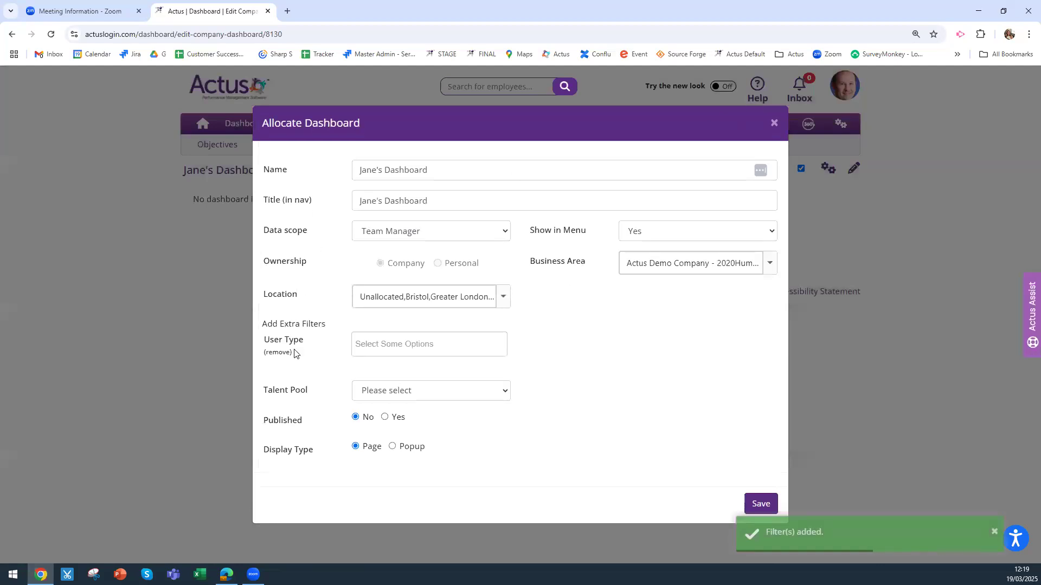
Allocate to HRAdmin - Lead w/o Absence, HRAdmin - Lead and HR Admin NoAbs&360, save, and start editing
left_click(361, 341)
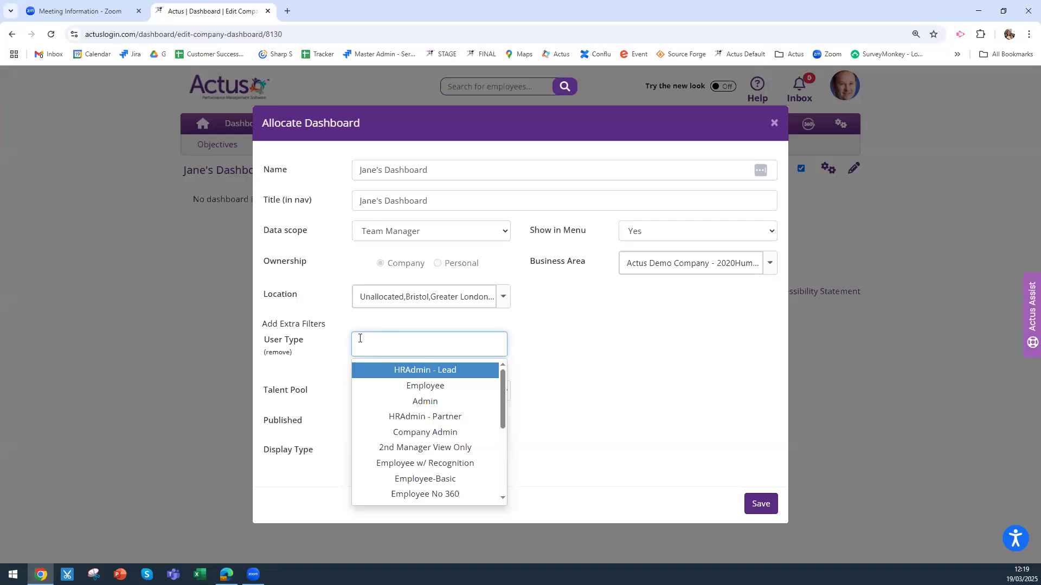
type("hr")
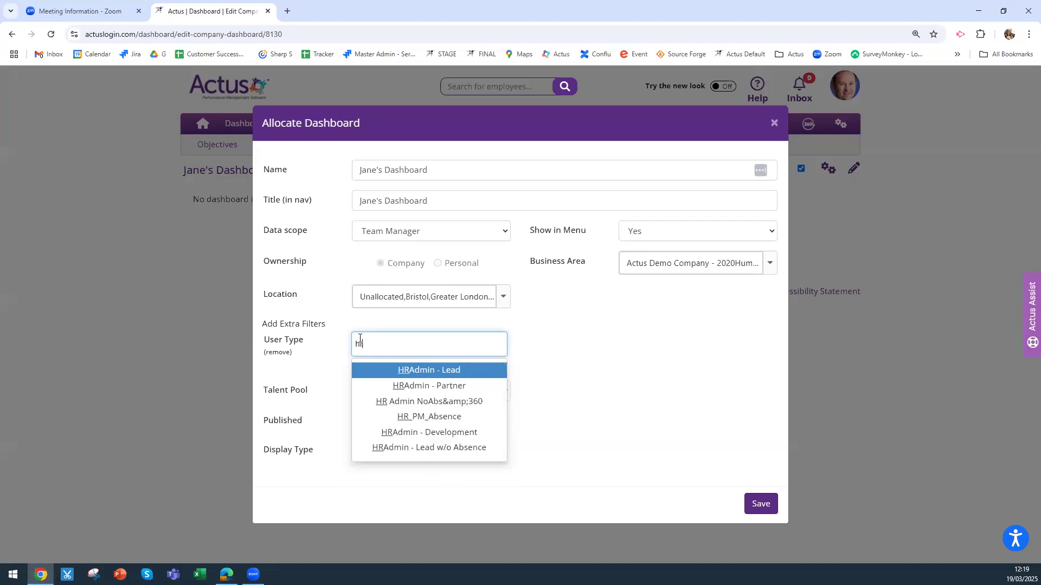
left_click(467, 450)
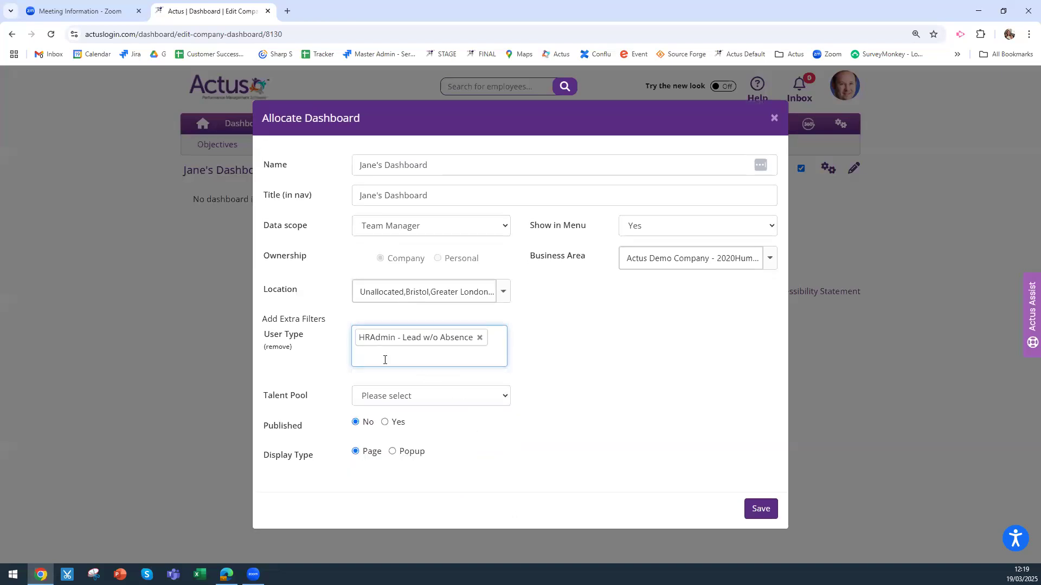
left_click(418, 351)
type("hr")
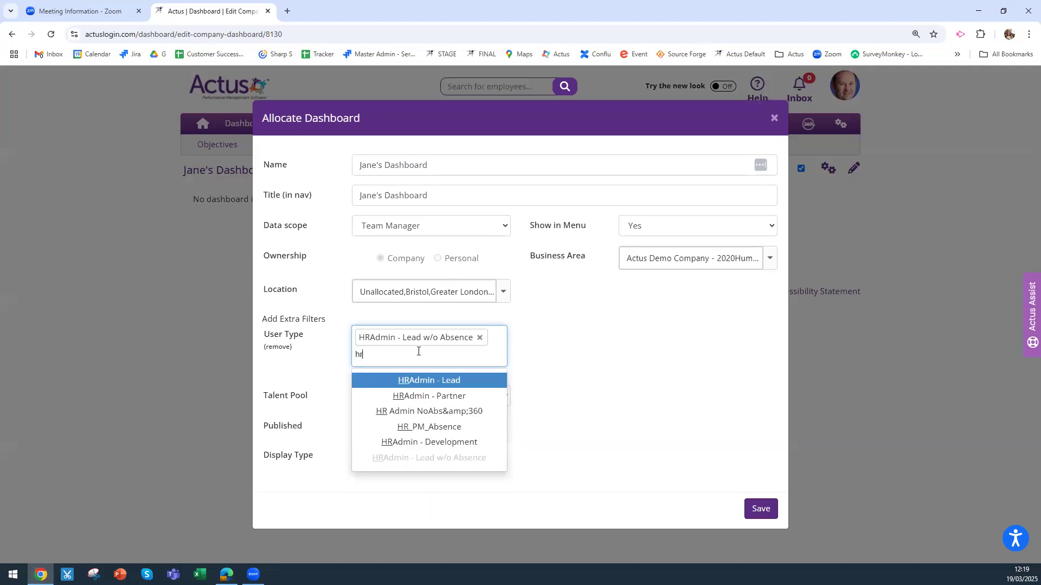
left_click(448, 380)
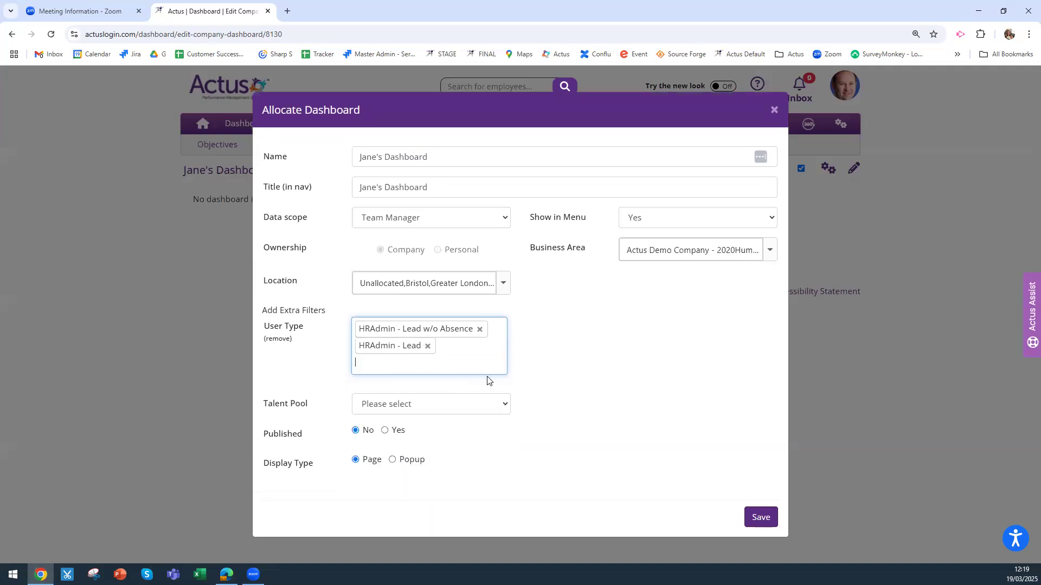
type("hr")
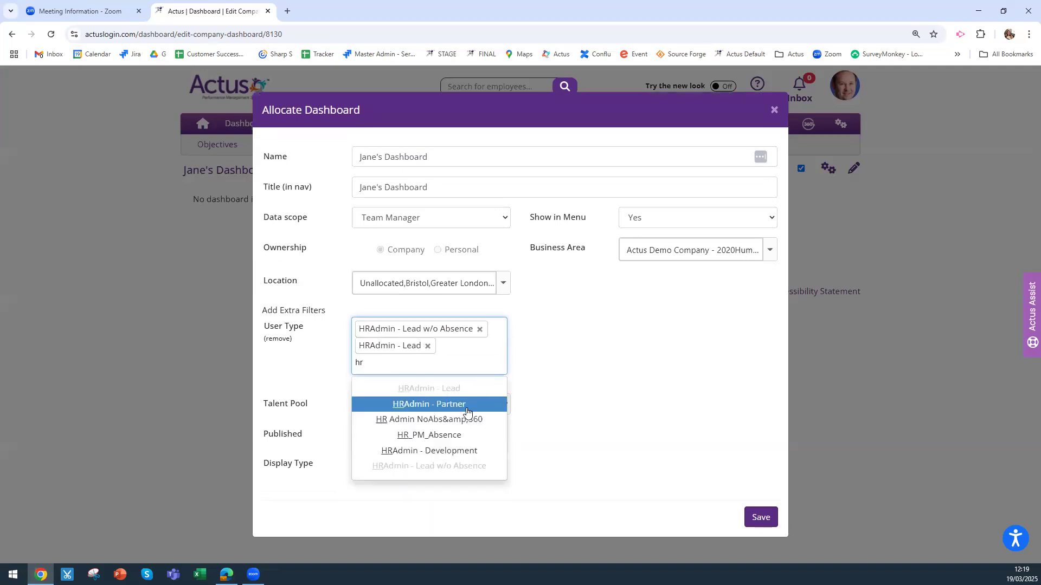
left_click(462, 425)
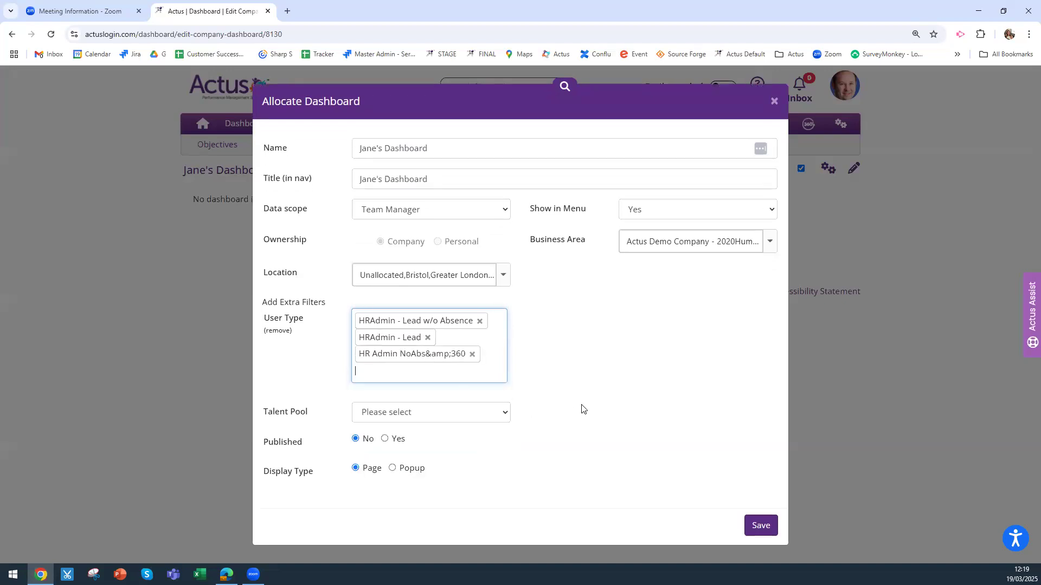
left_click(765, 530)
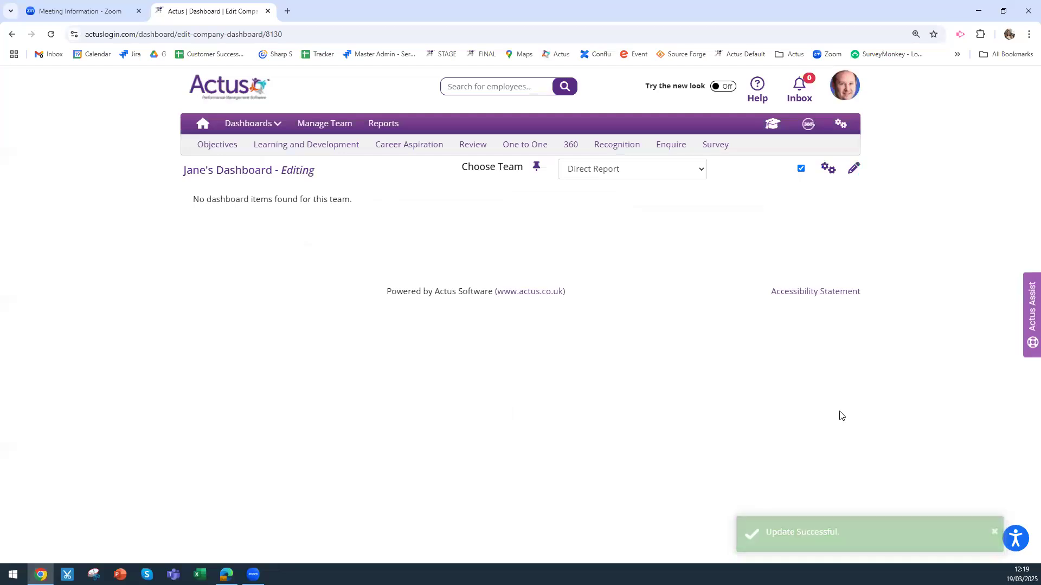
left_click(854, 171)
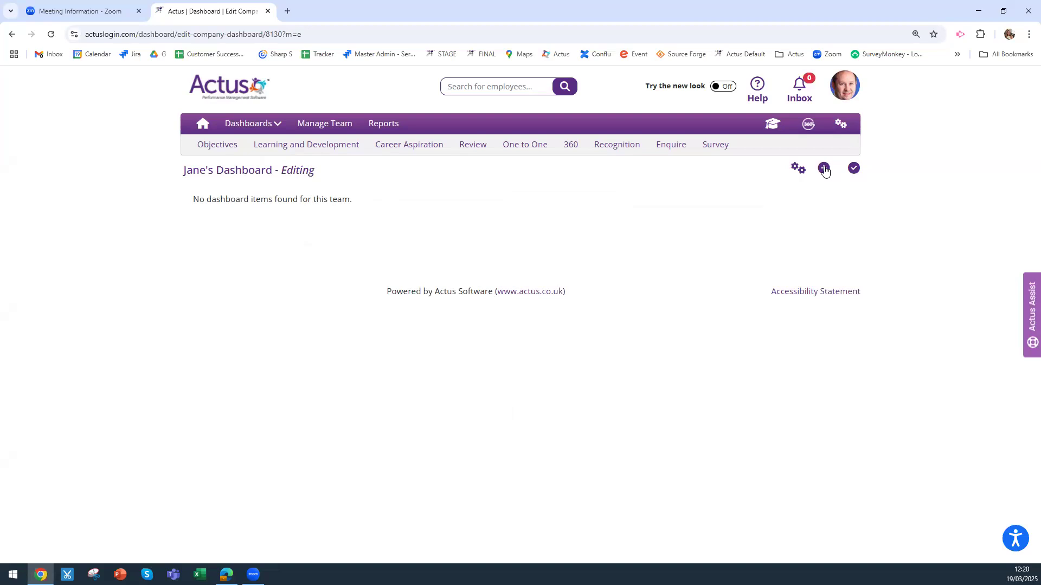
Add the Performance Appraisal module's Performance Management Status Summary - chart to Jane's Dashboard
left_click(823, 169)
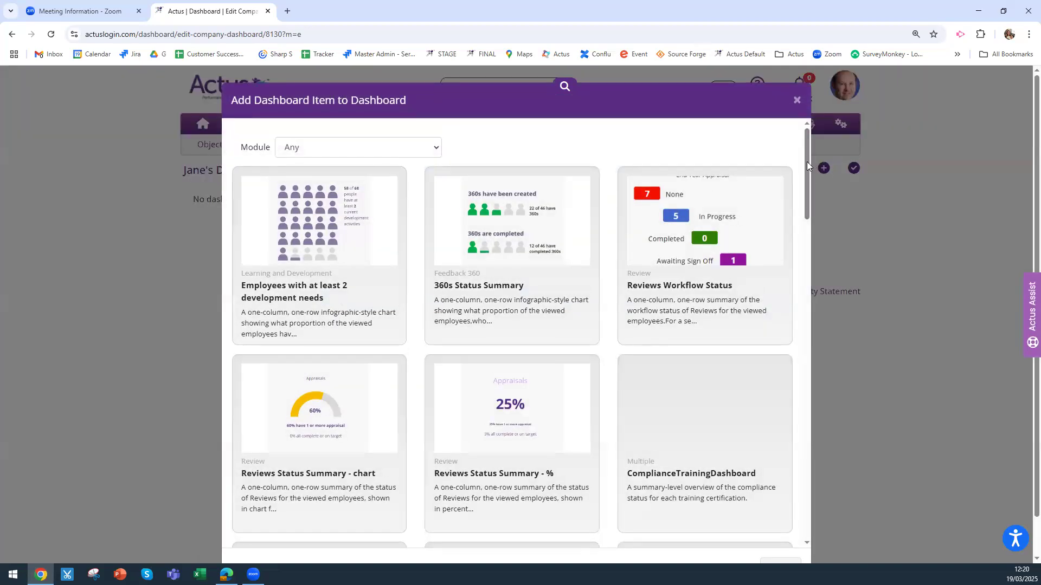
scroll(794, 310, "down", 2)
scroll(795, 310, "down", 20)
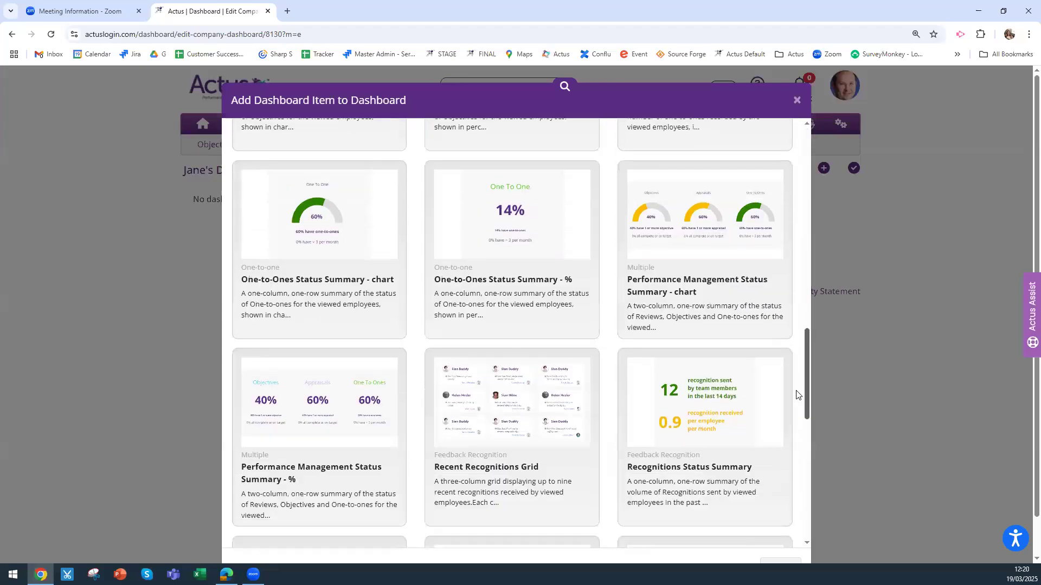
scroll(812, 316, "up", 20)
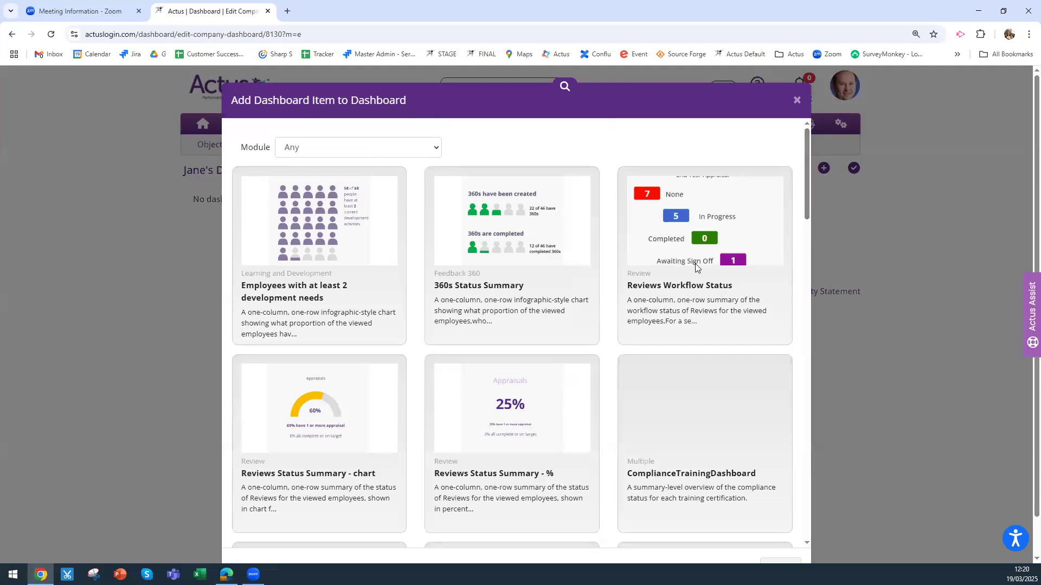
left_click(377, 151)
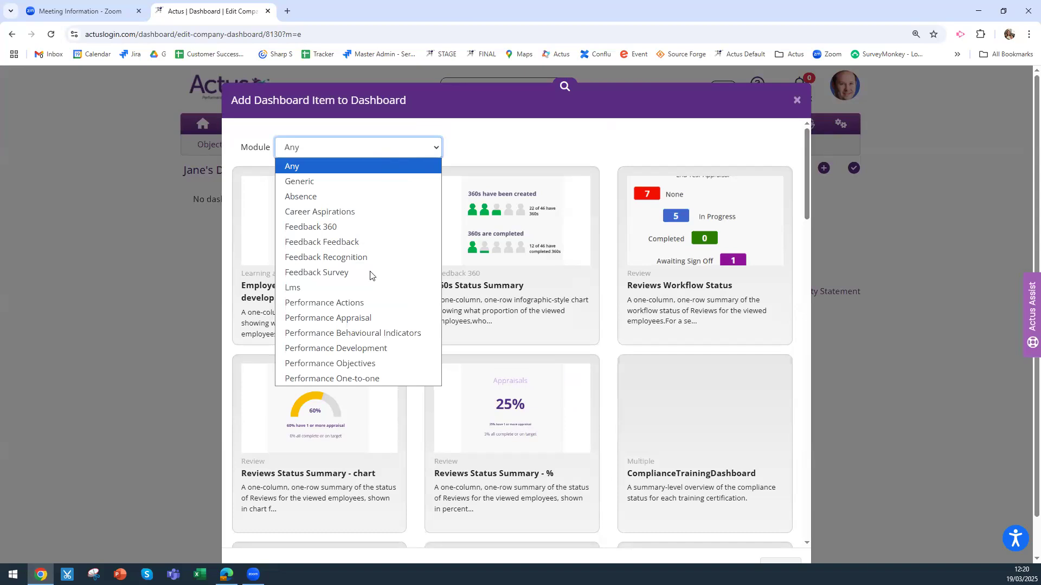
left_click(362, 317)
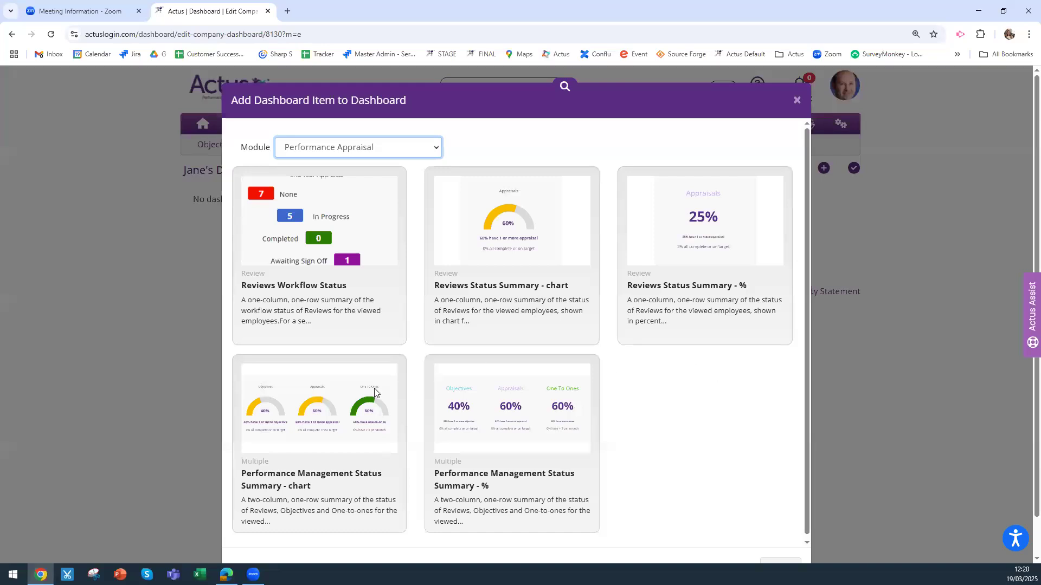
left_click(361, 402)
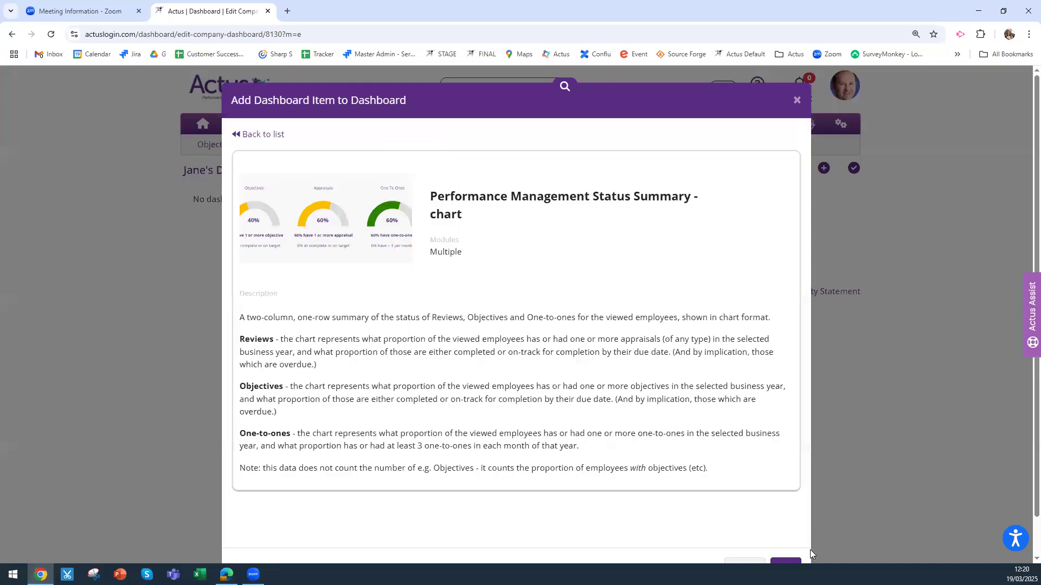
scroll(810, 557, "down", 1)
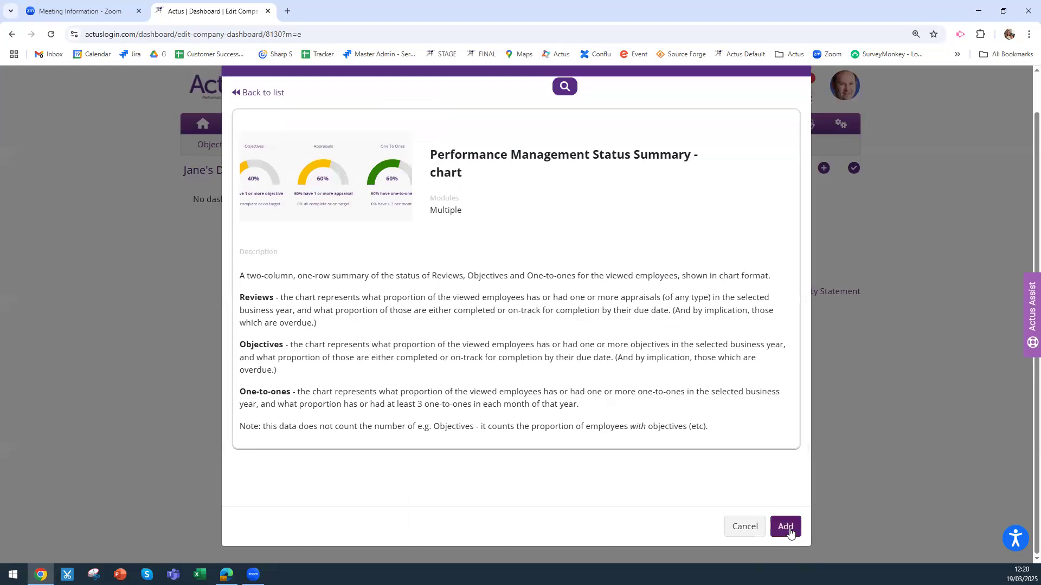
left_click(786, 529)
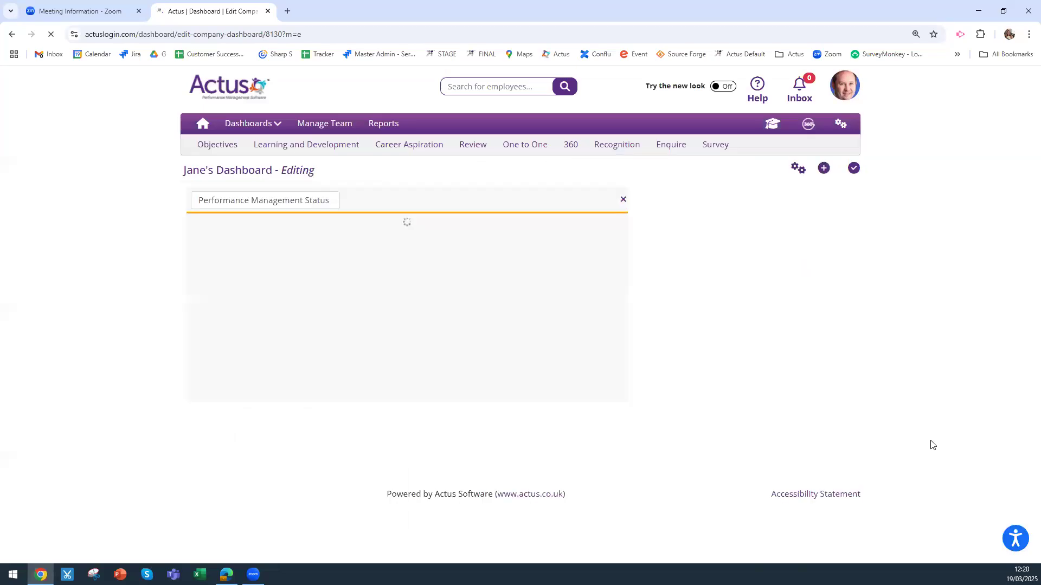
Add three instances of the Reviews Workflow Status widget to the dashboard
left_click(823, 169)
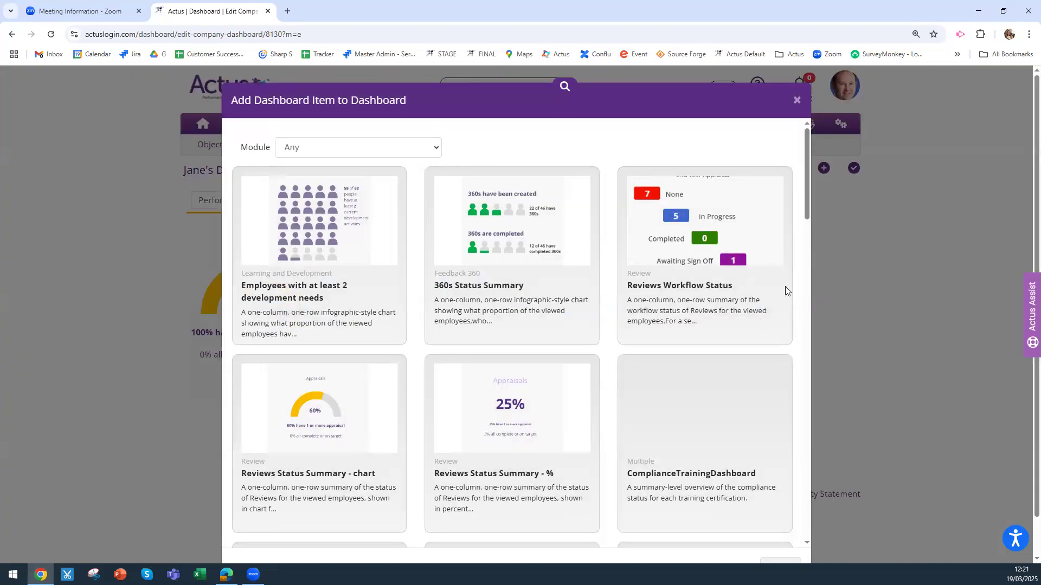
left_click(679, 209)
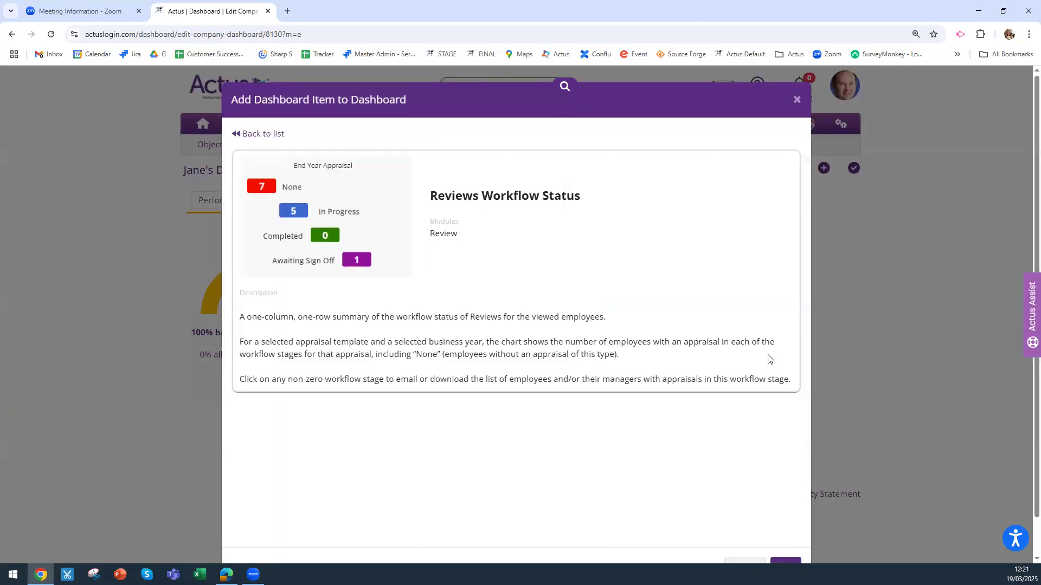
scroll(809, 501, "down", 1)
left_click(787, 529)
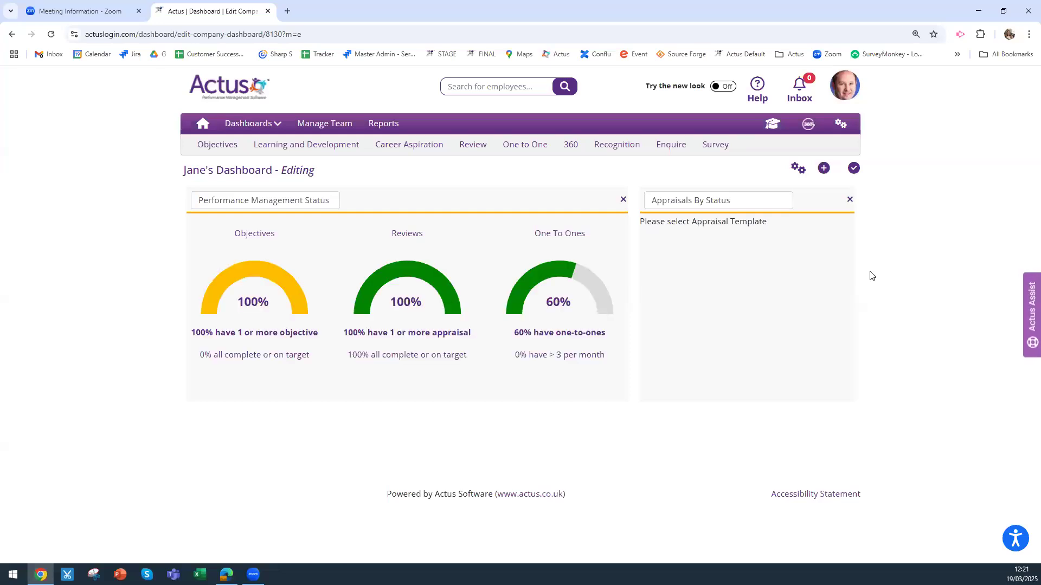
left_click(824, 169)
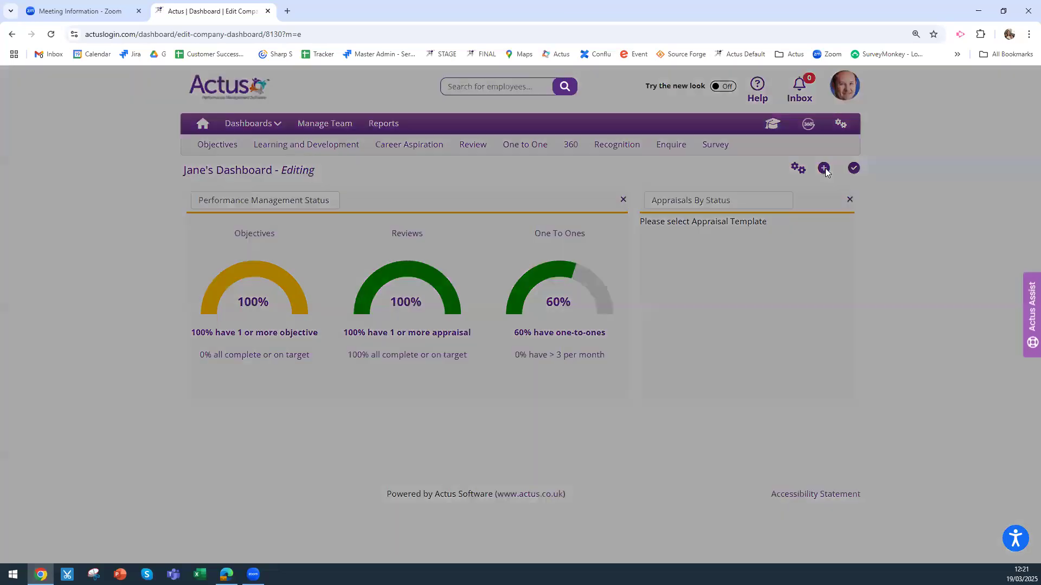
left_click(728, 241)
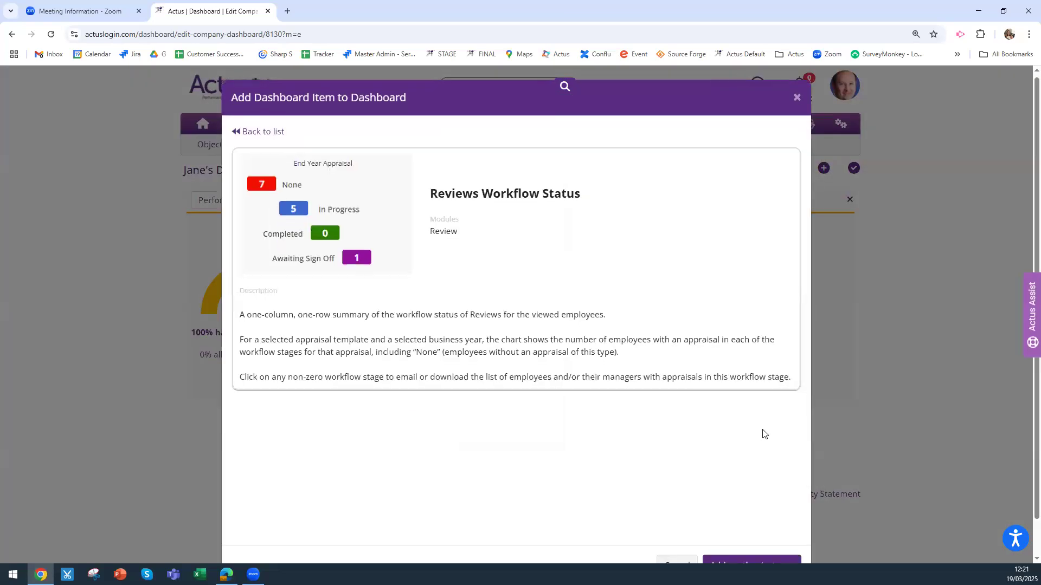
scroll(762, 432, "down", 1)
left_click(739, 528)
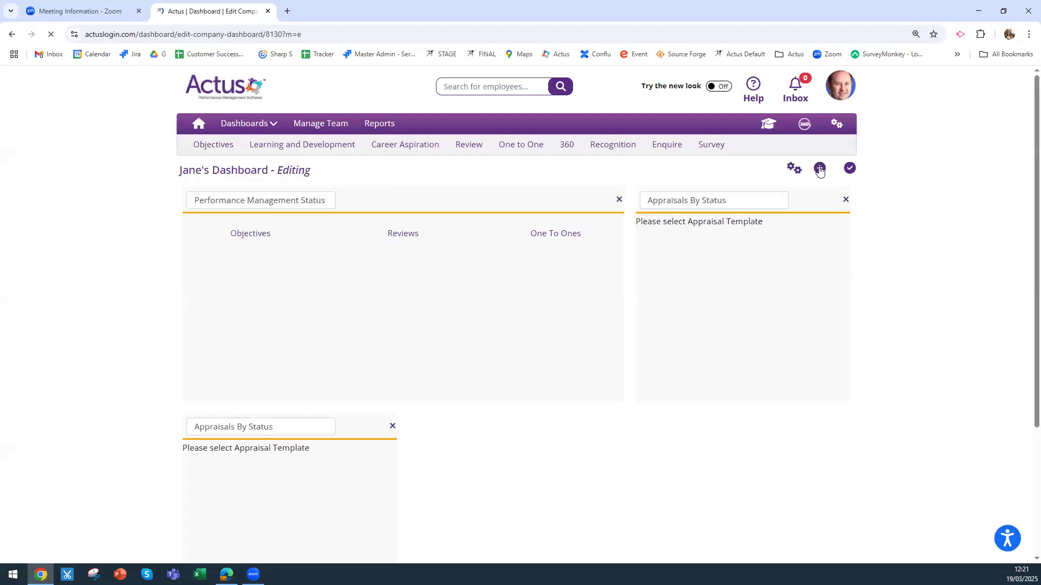
left_click(819, 168)
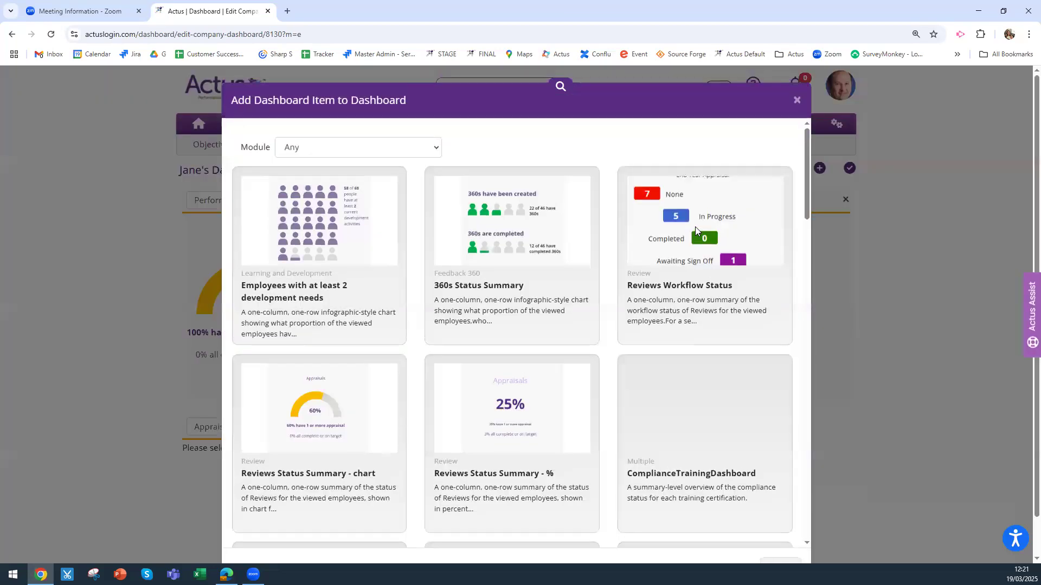
left_click(695, 227)
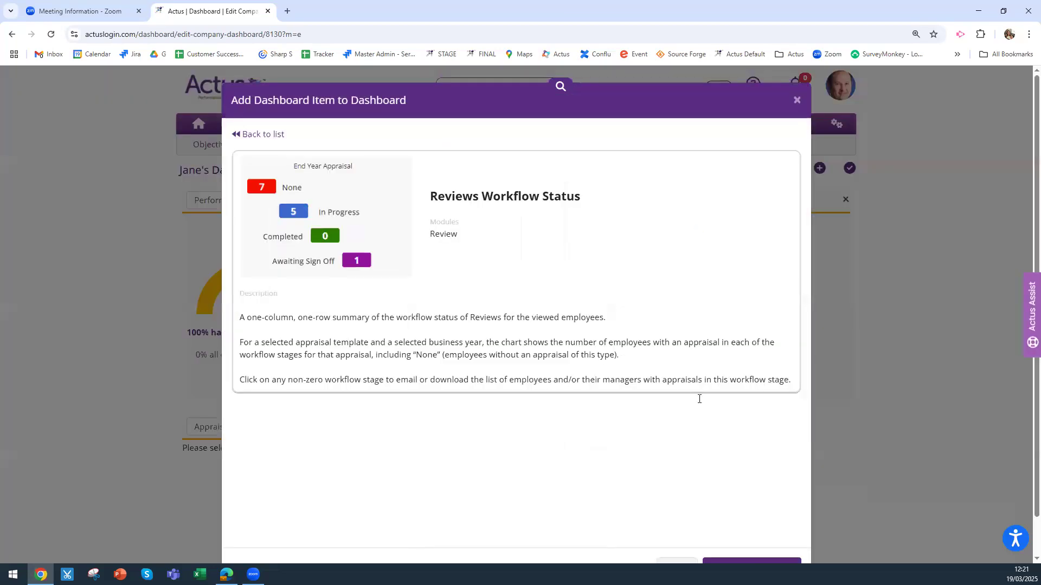
scroll(699, 397, "down", 1)
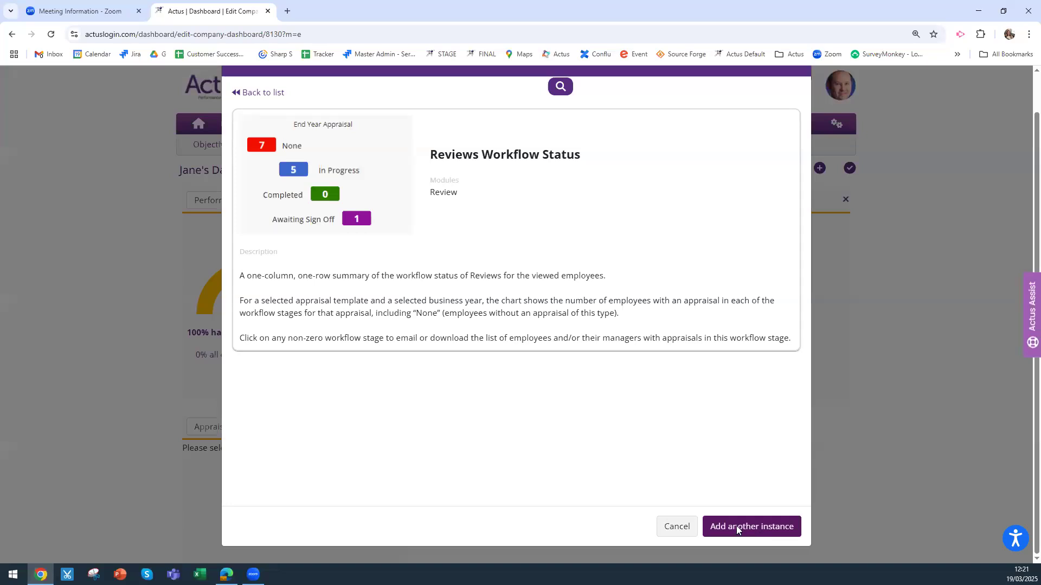
left_click(737, 529)
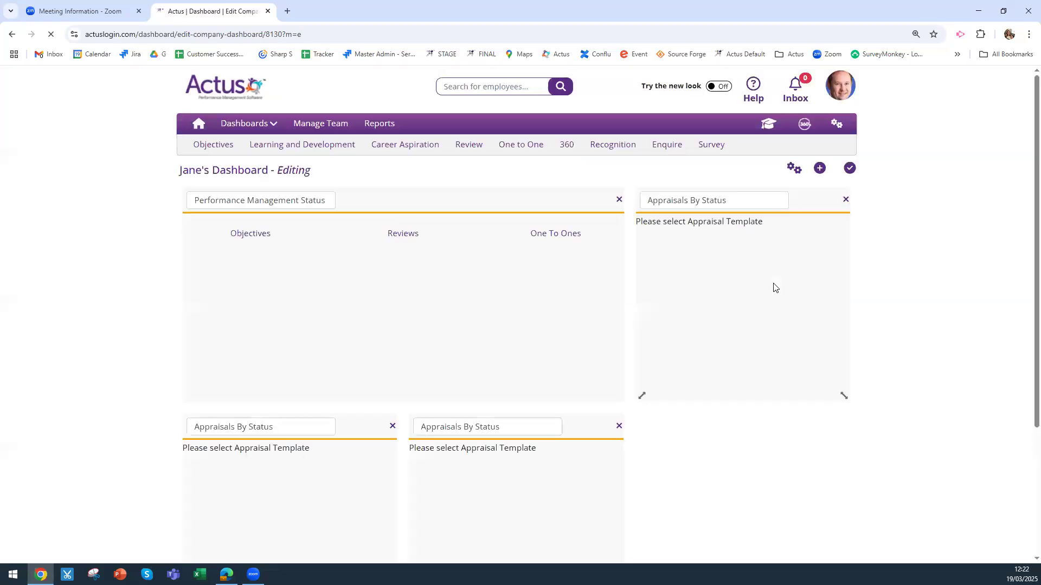
Add the Log in status detail widget and drag it into the empty bottom-right slot
left_click(819, 169)
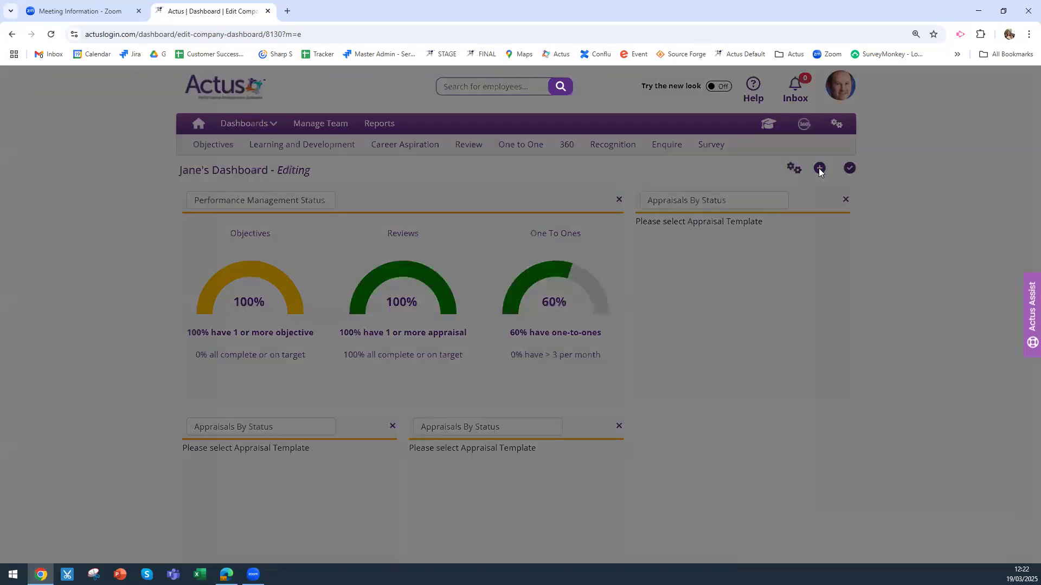
scroll(806, 211, "down", 9)
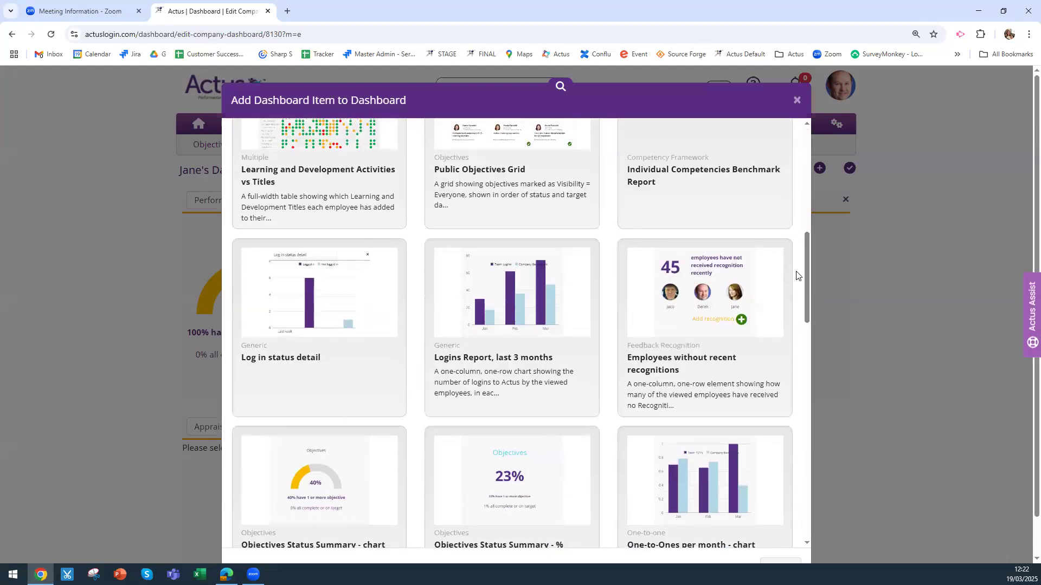
left_click(305, 322)
scroll(782, 525, "down", 1)
left_click(782, 527)
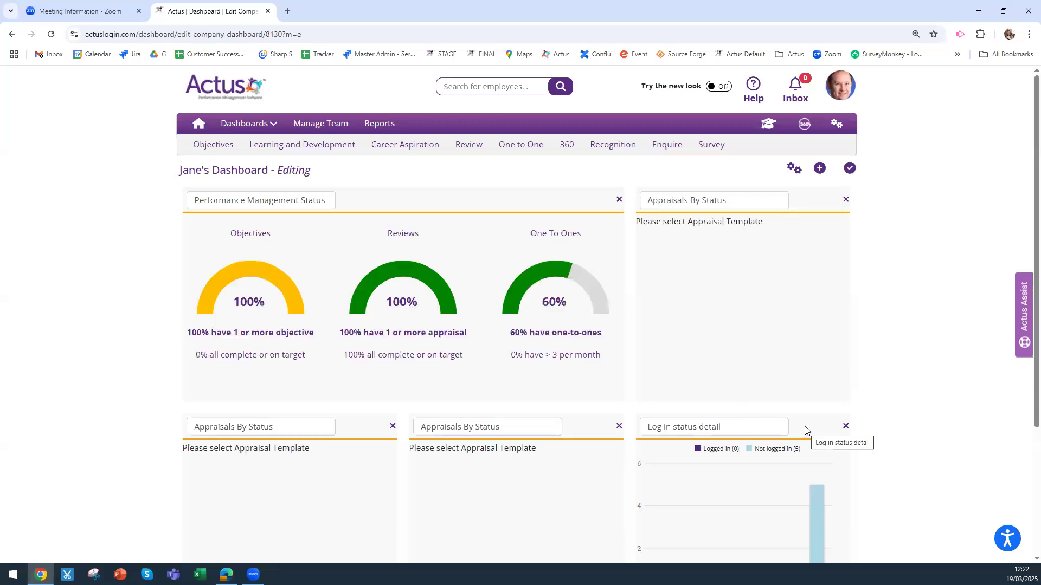
left_click_drag(804, 421, 883, 349)
scroll(900, 342, "up", 1)
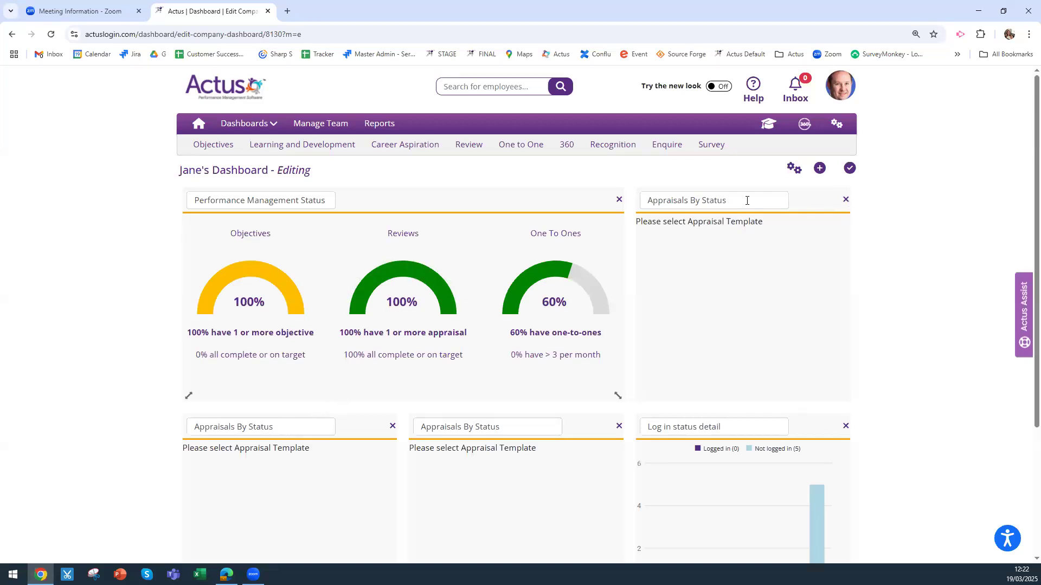
Retitle three widgets End Year Review, Mid Year and Probation, and drop 'Status' from Performance Management
left_click_drag(746, 200, 640, 199)
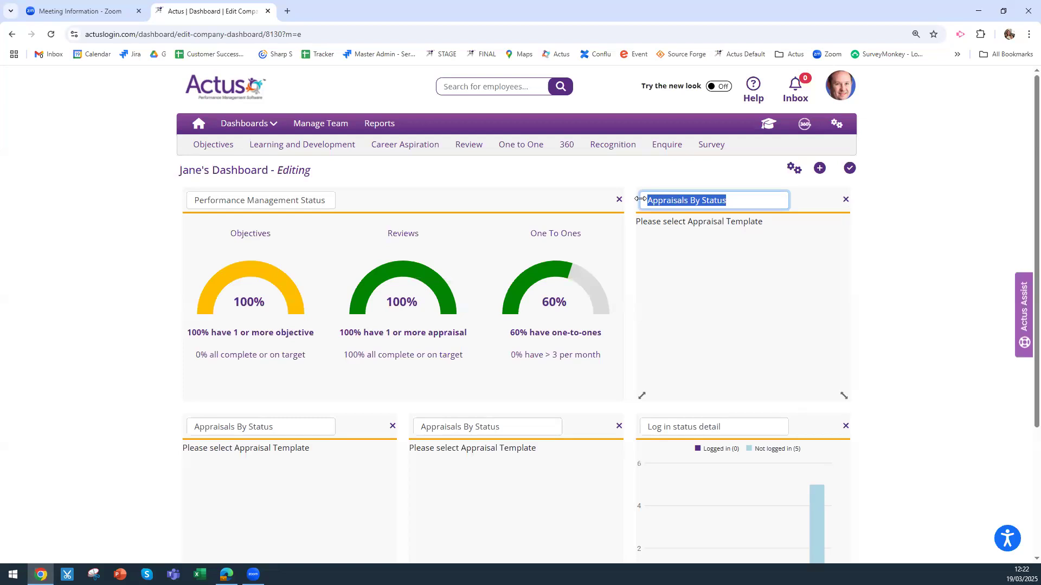
type("End Year Review")
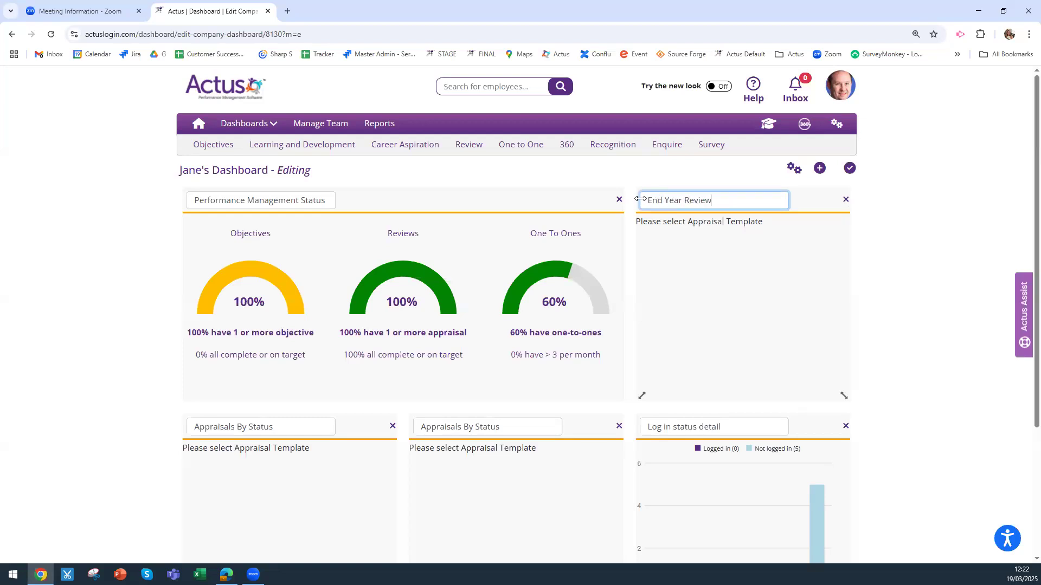
left_click_drag(275, 427, 193, 427)
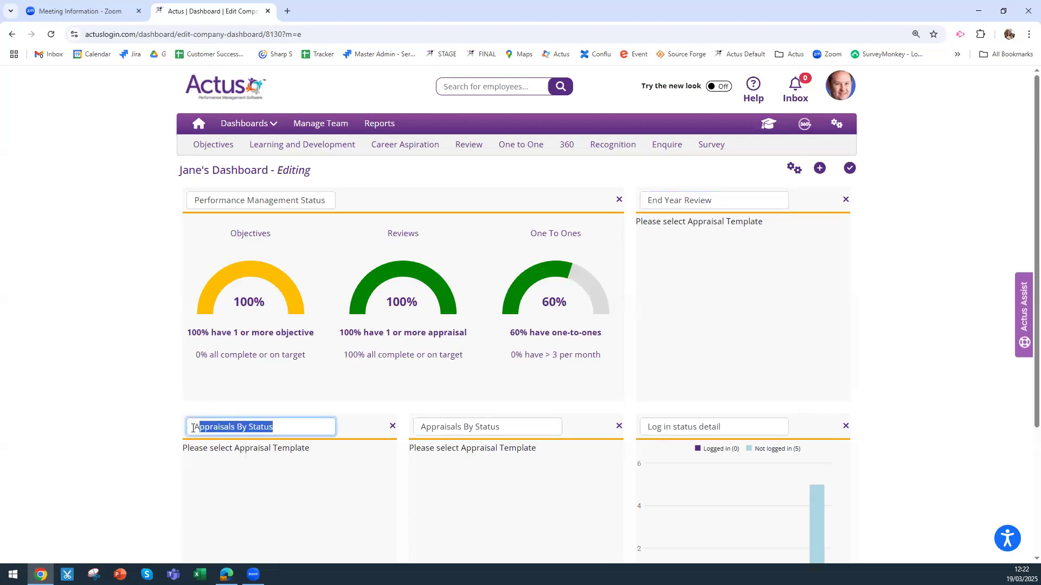
type("Mid Year")
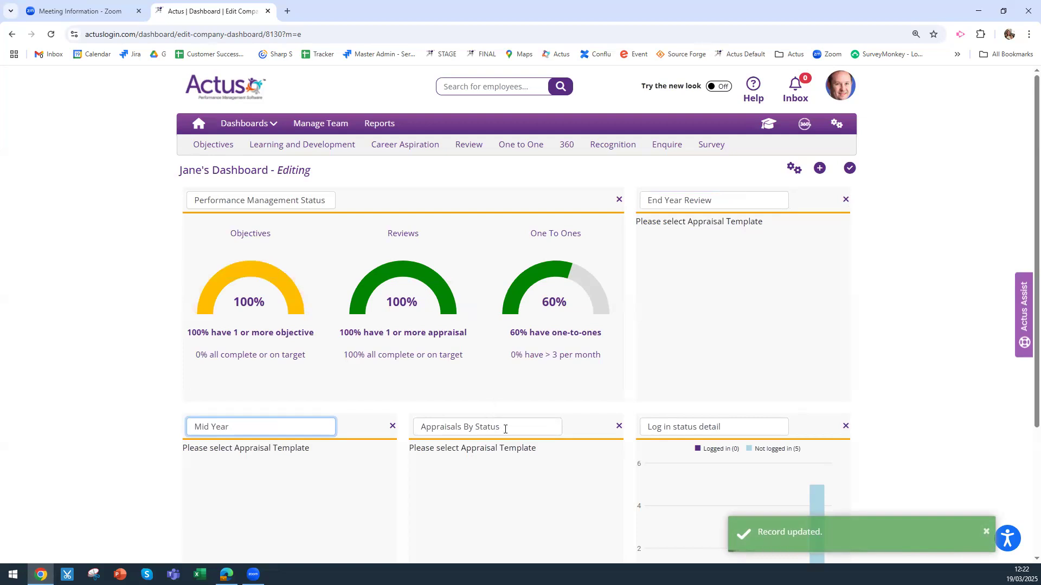
left_click_drag(505, 429, 411, 428)
type("Probation")
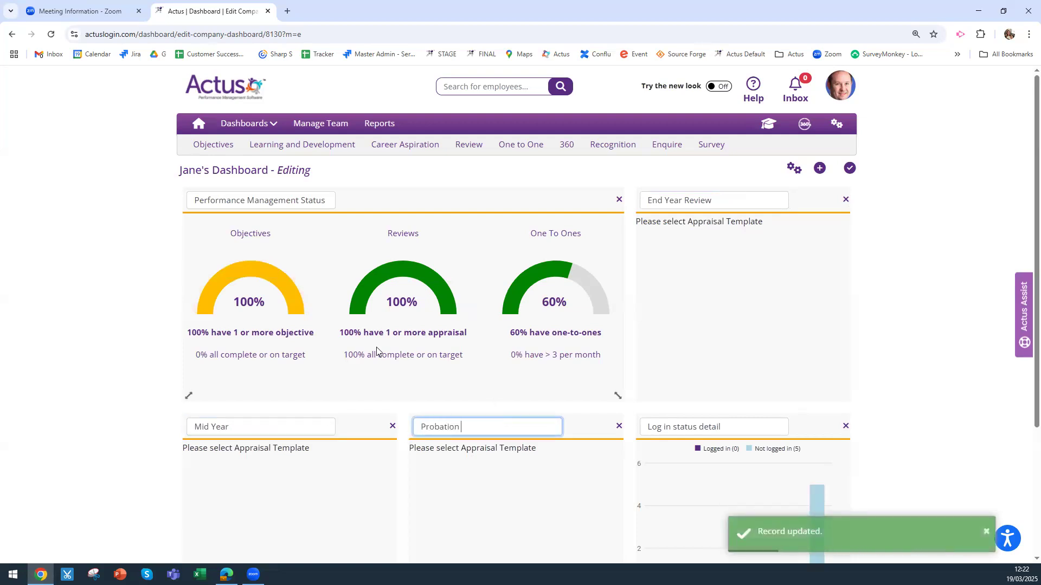
left_click_drag(301, 198, 339, 202)
key("BackSpace")
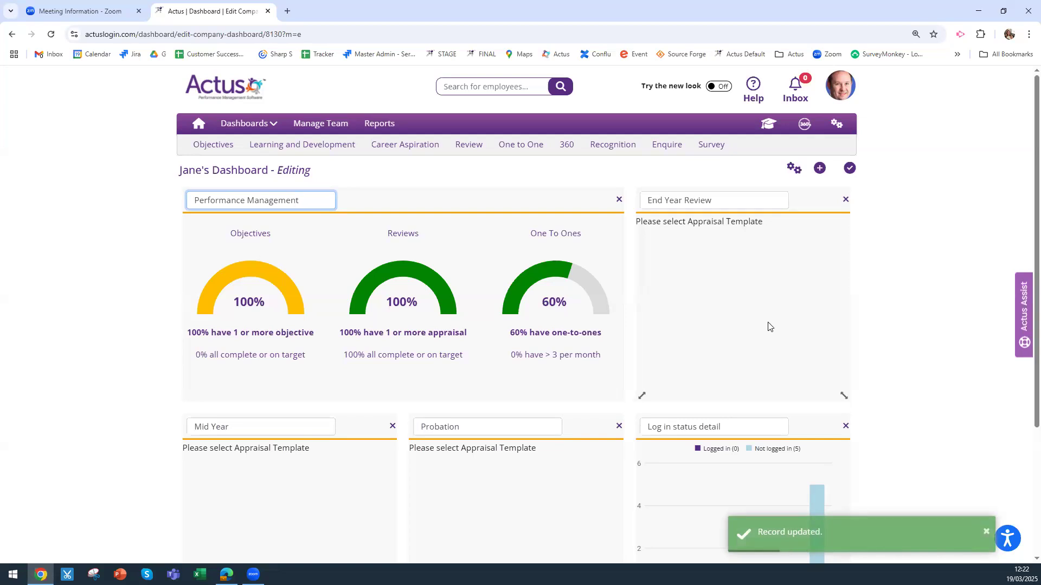
scroll(772, 323, "down", 2)
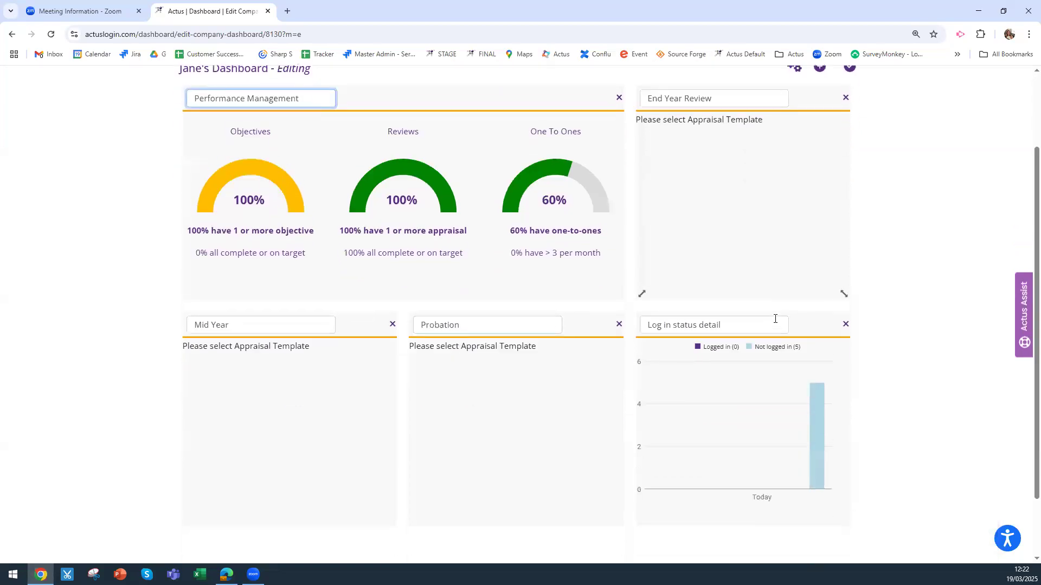
scroll(775, 319, "up", 2)
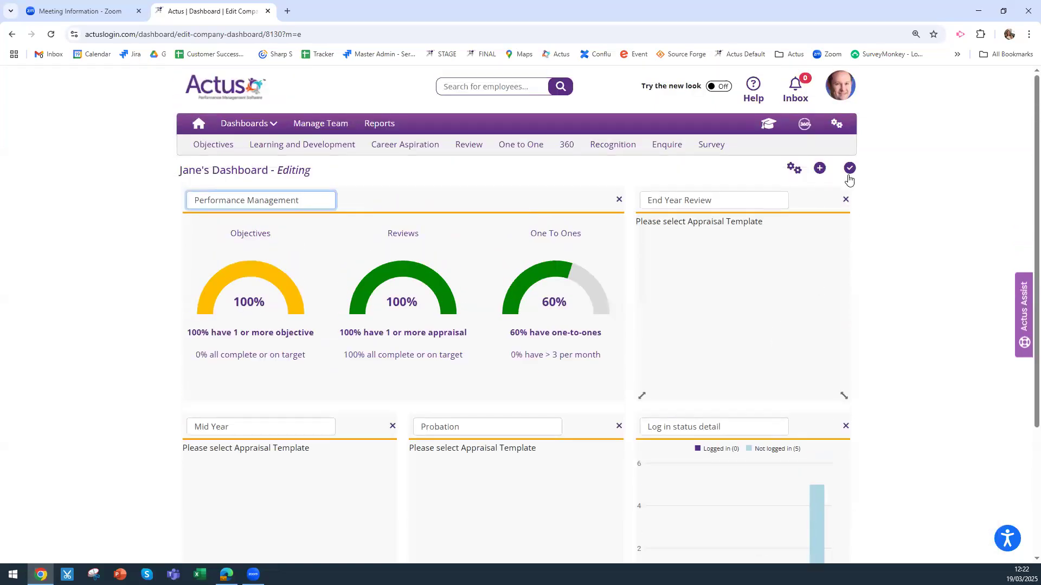
Save the edited dashboard and leave edit mode
left_click(849, 169)
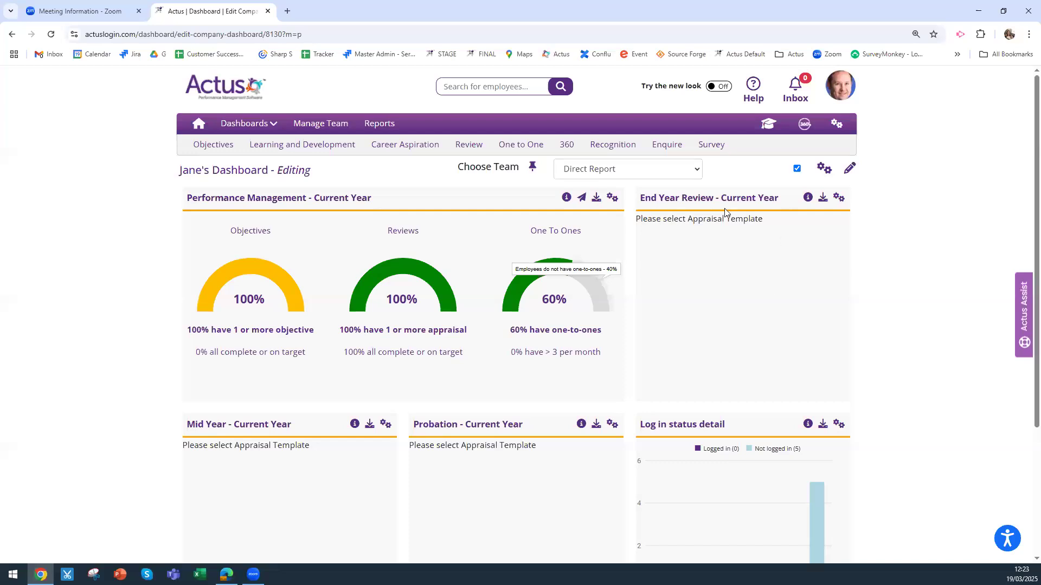
Set End Year Review to the locked End Year Appraisal template with Current Year as financial year
left_click(838, 198)
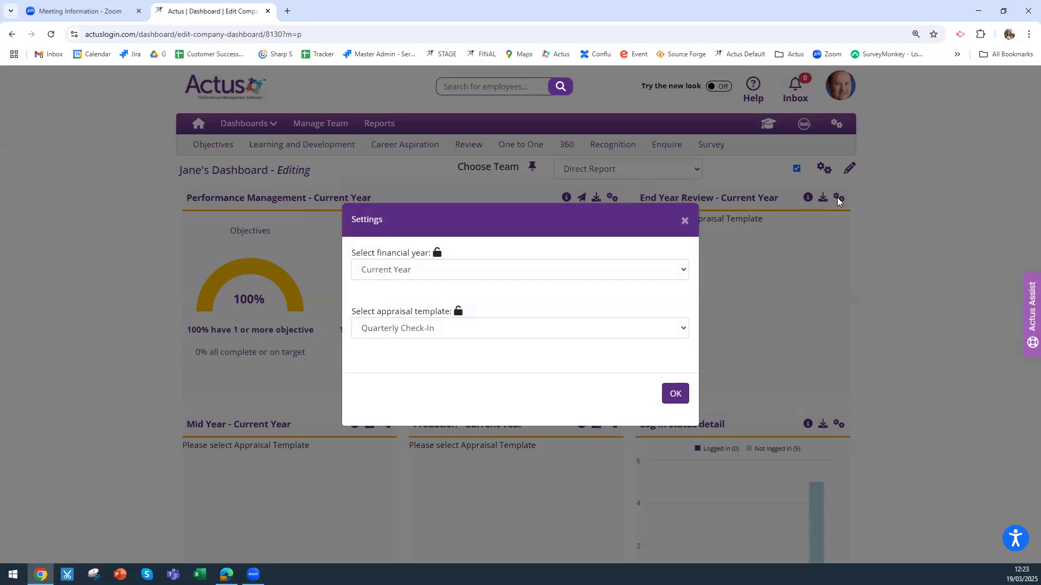
left_click(439, 328)
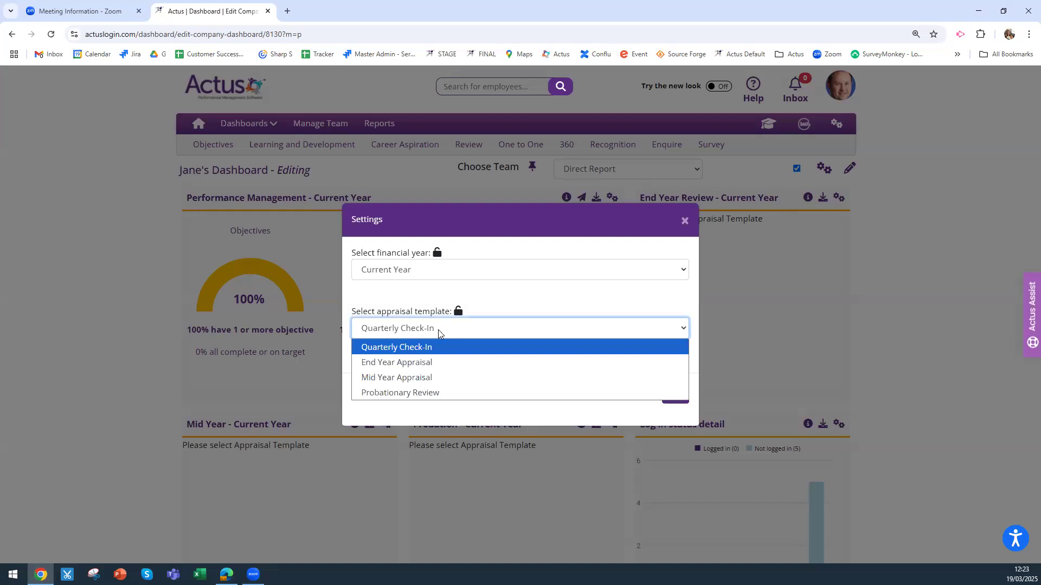
left_click(418, 364)
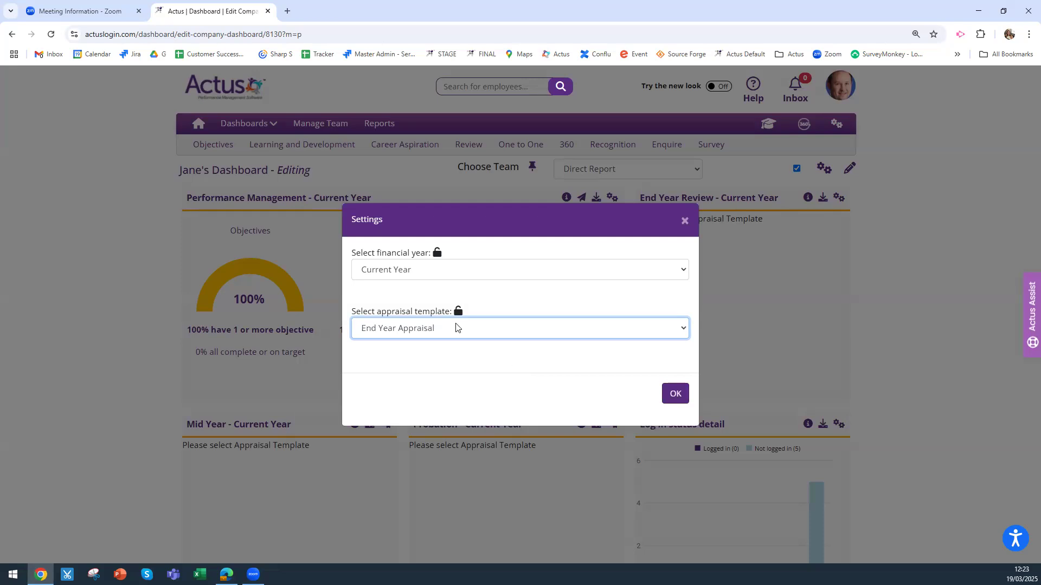
left_click(458, 315)
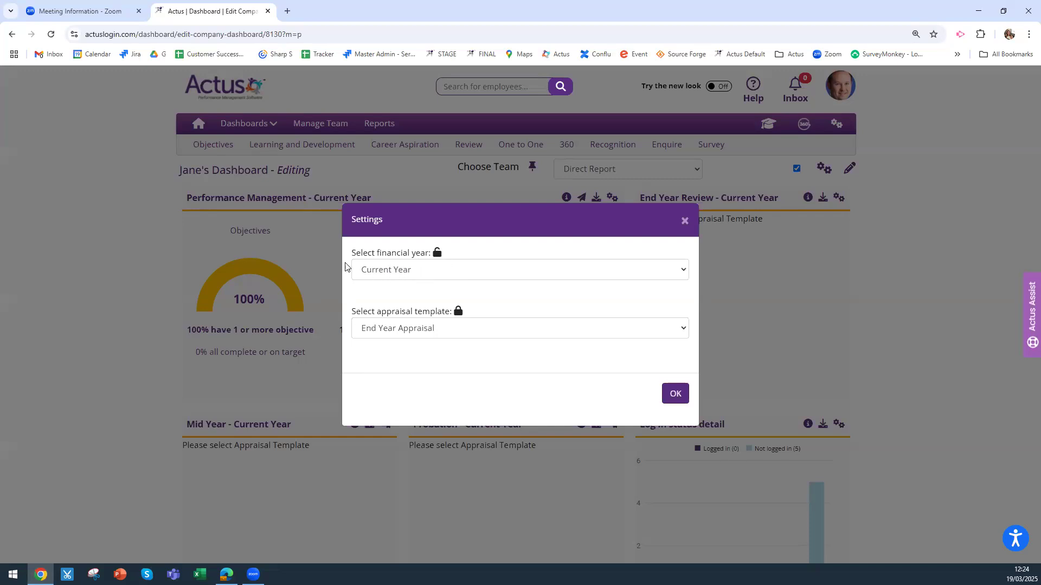
left_click(421, 274)
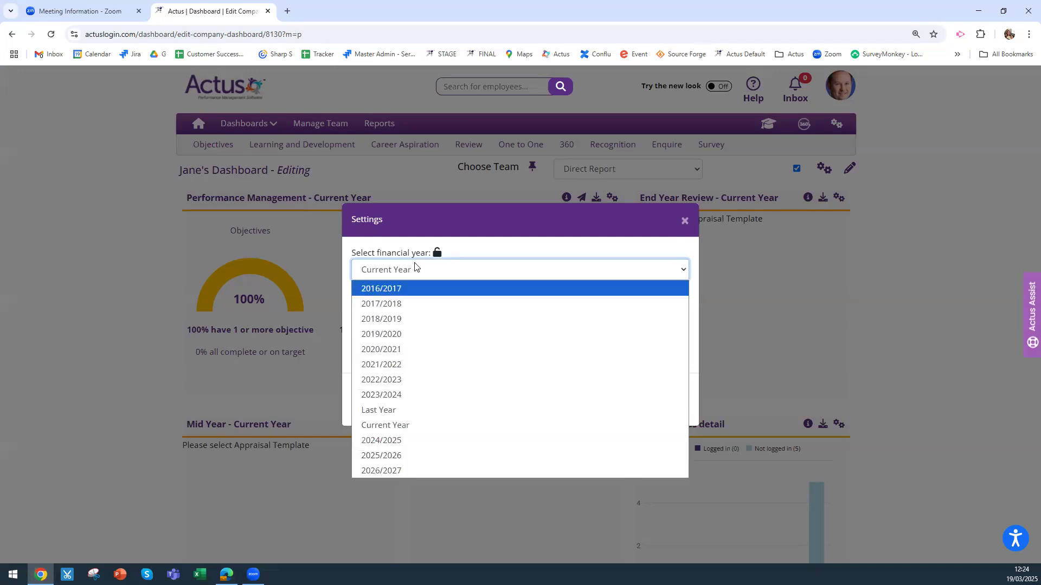
left_click(482, 250)
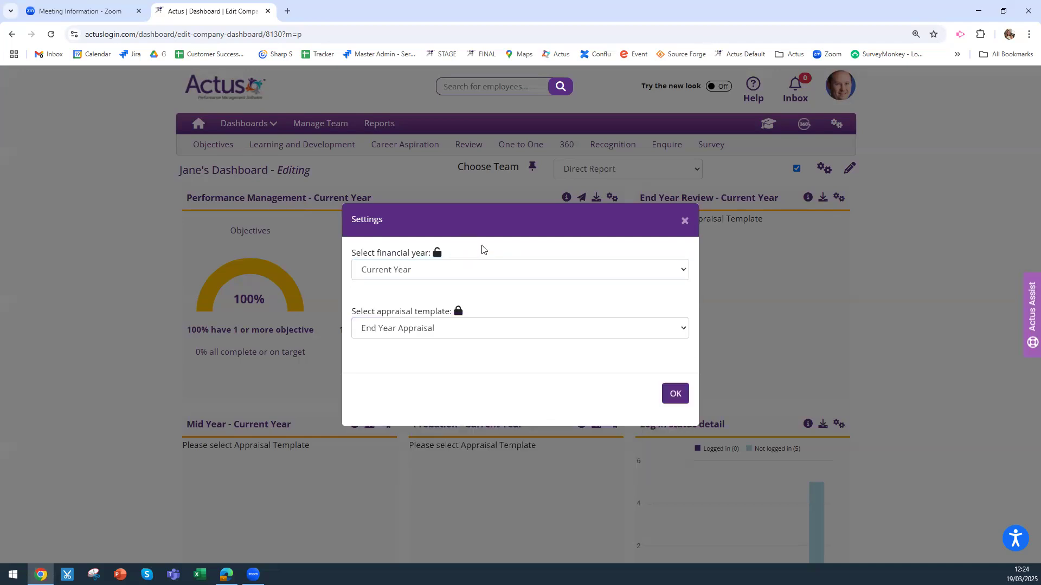
left_click(415, 274)
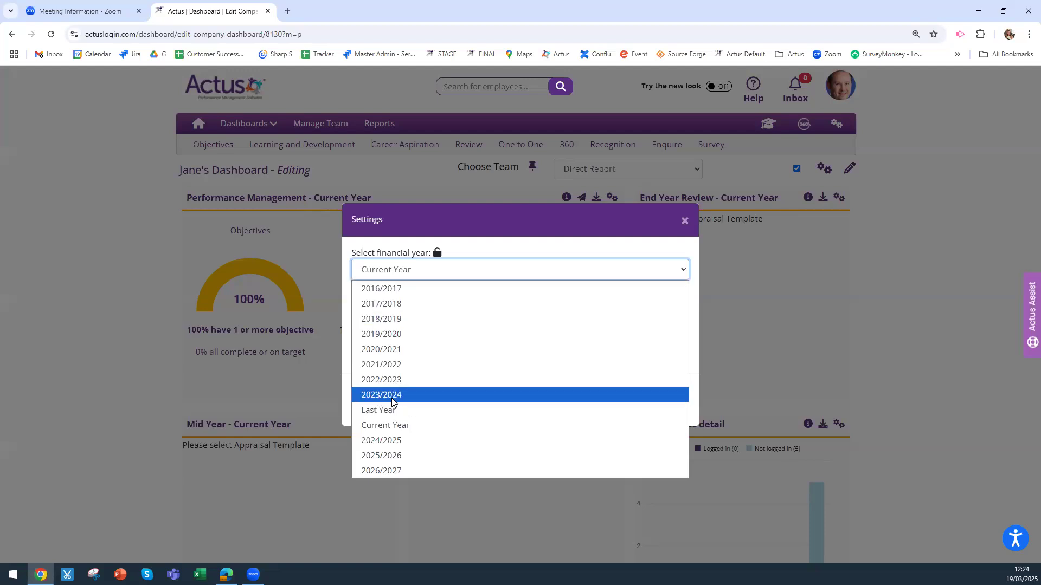
left_click(397, 425)
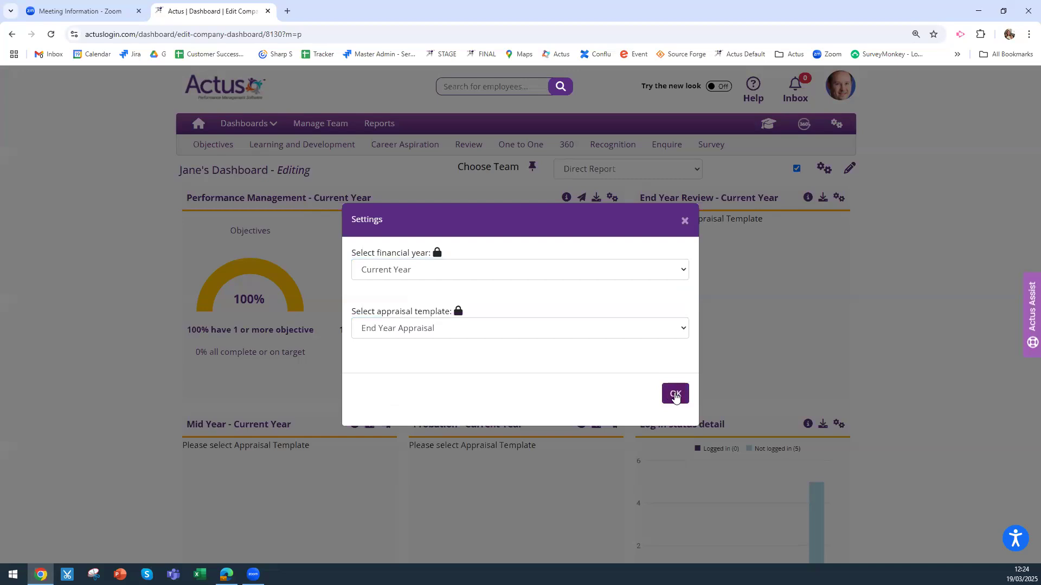
Apply the End Year Review settings and view the dashboard for Organisation (Team HR)
left_click(672, 399)
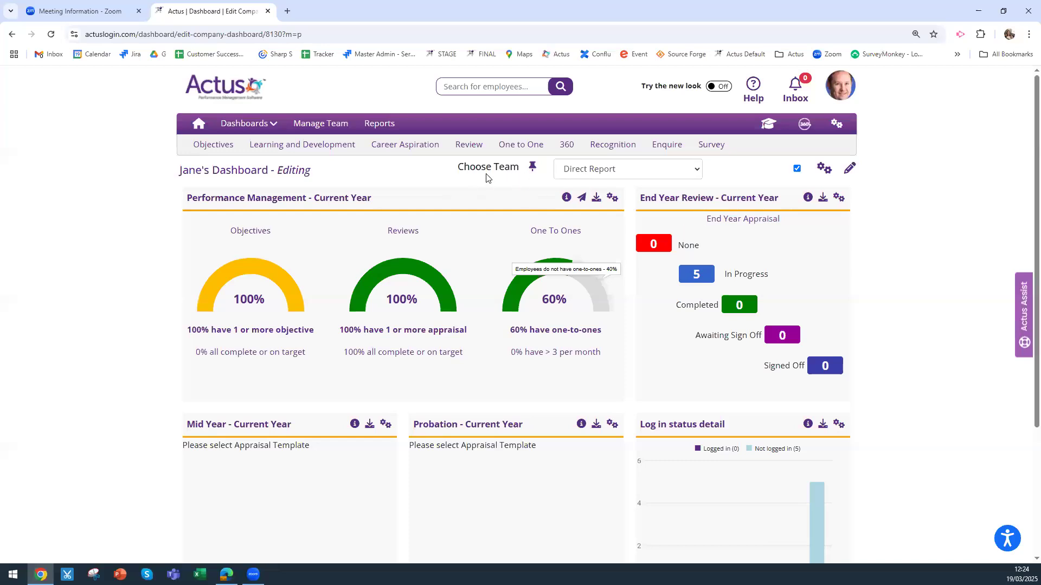
left_click(604, 170)
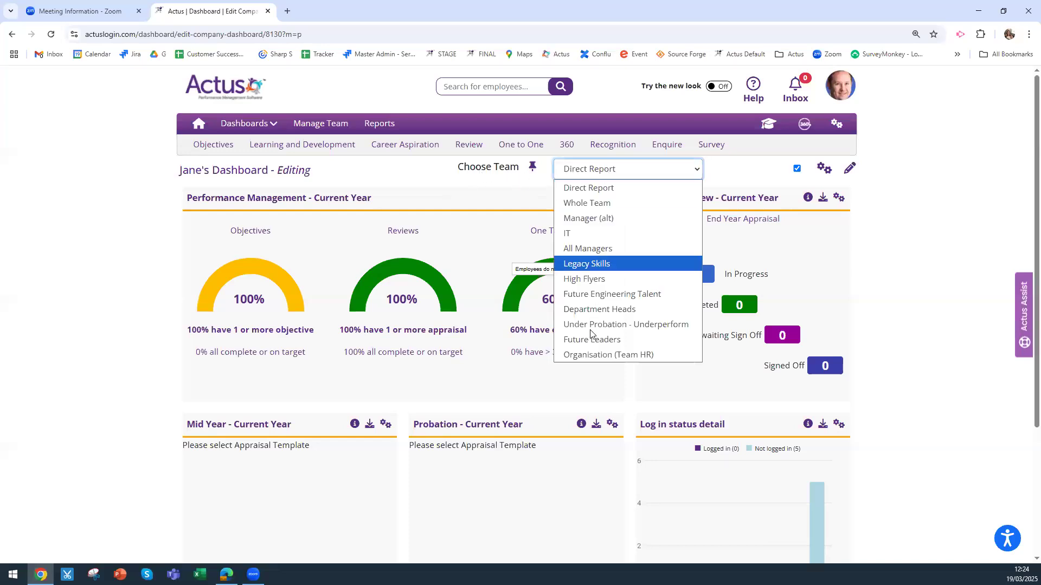
left_click(596, 355)
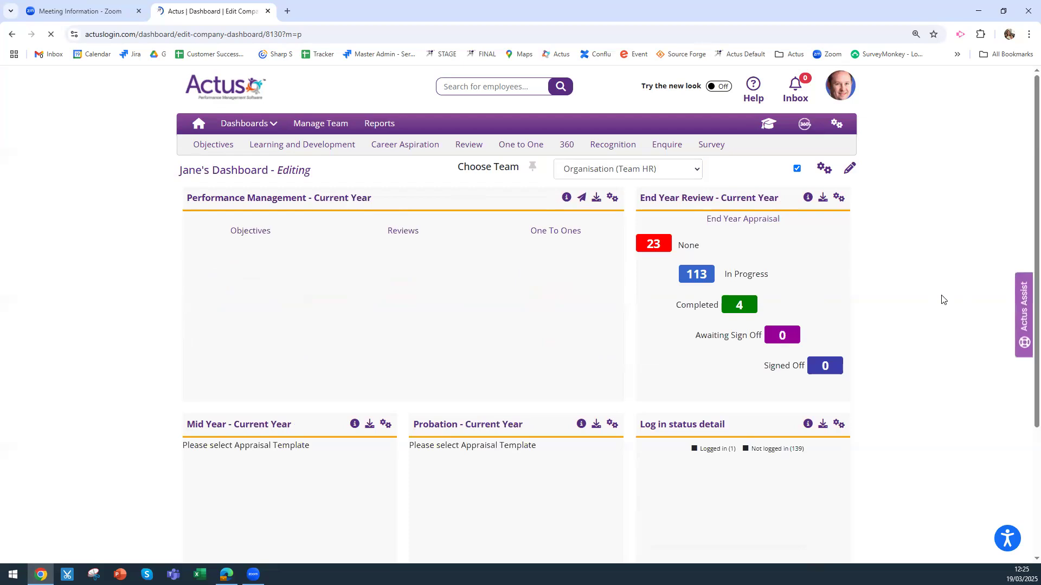
scroll(909, 313, "down", 1)
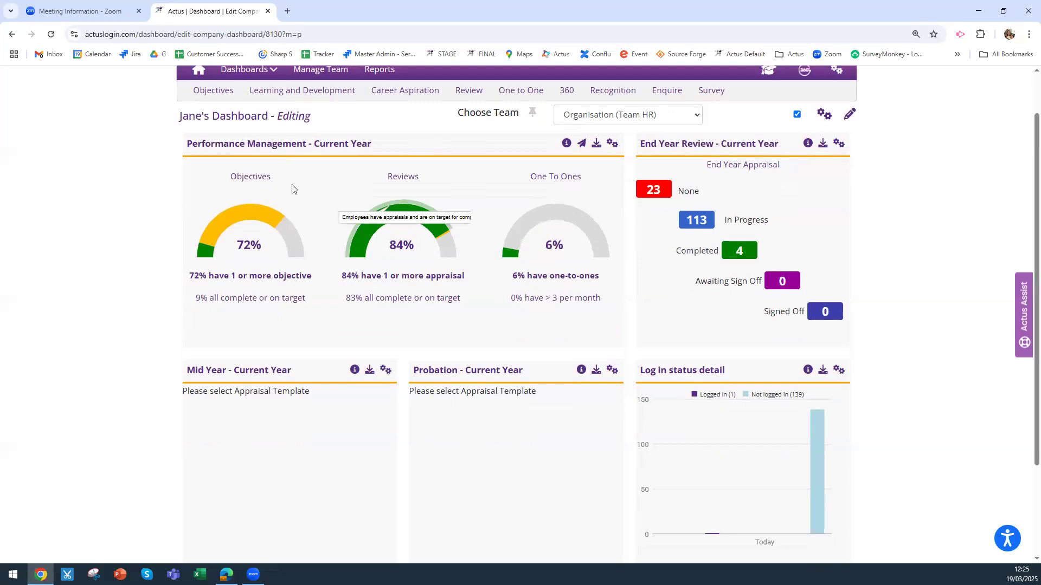
Lock the Performance Management widget's financial year and lock its template to End Year Appraisal
left_click(611, 144)
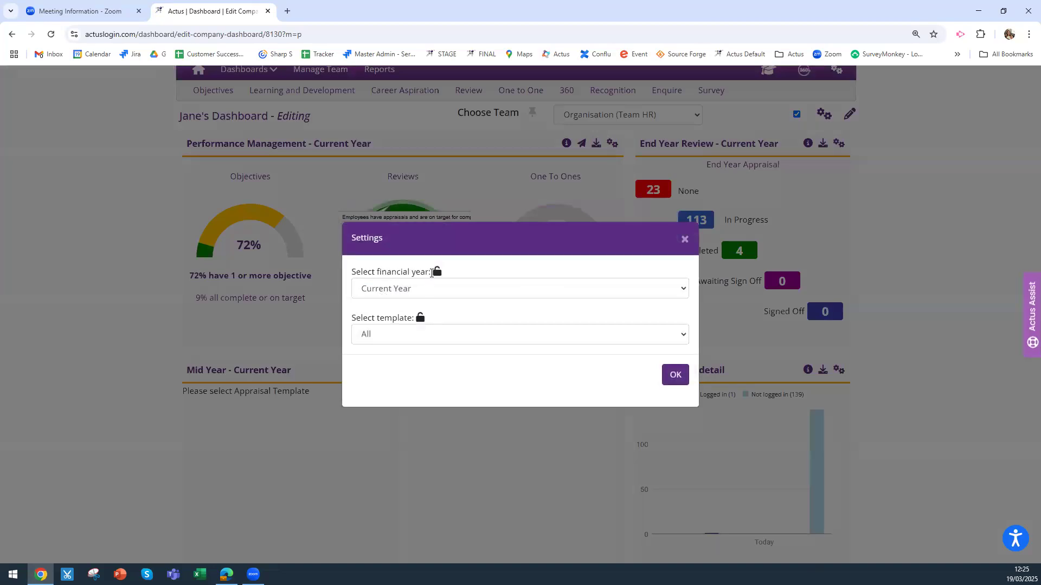
left_click(436, 274)
left_click(394, 335)
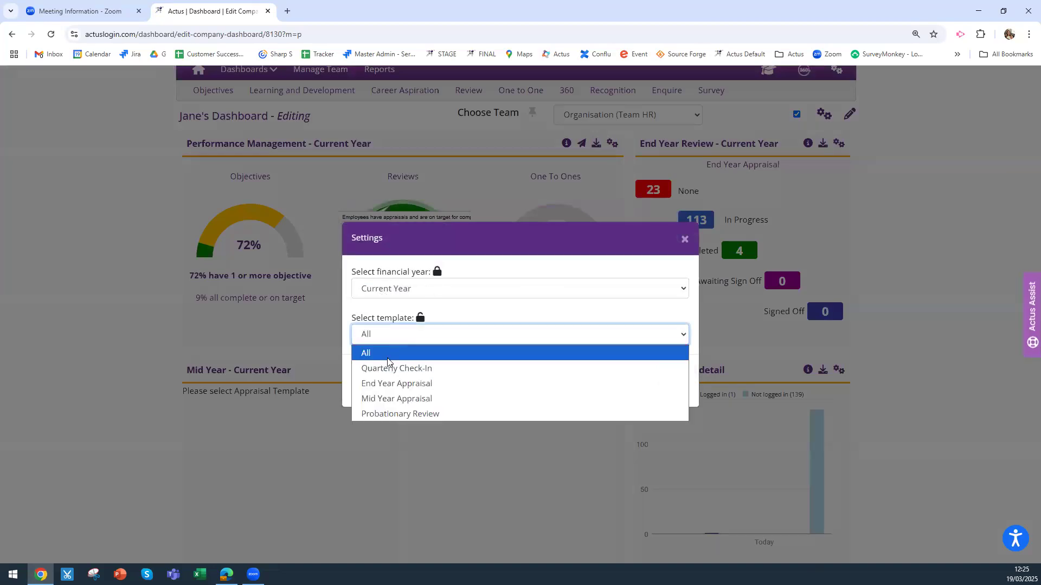
left_click(413, 386)
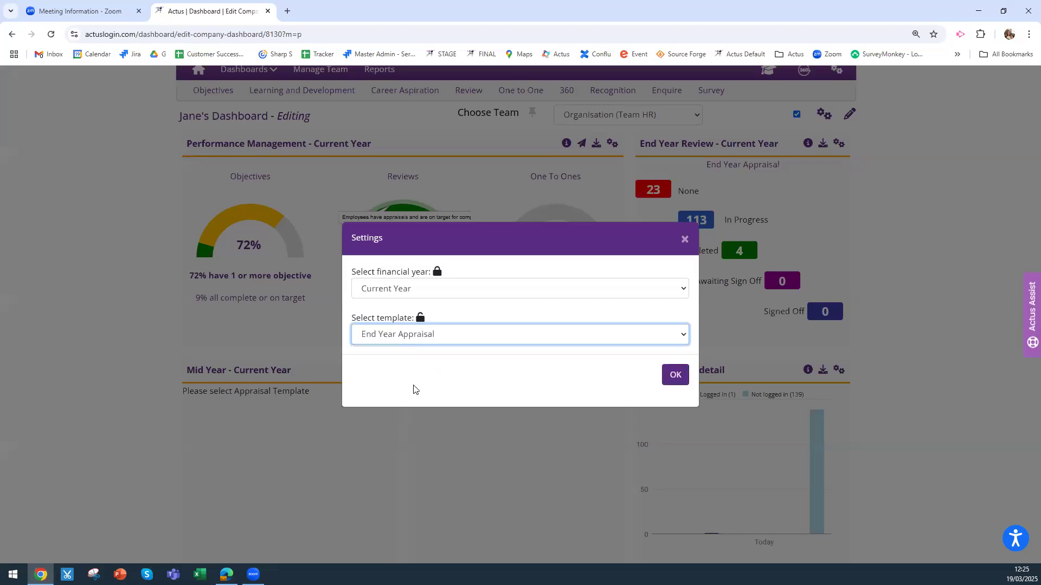
left_click(419, 321)
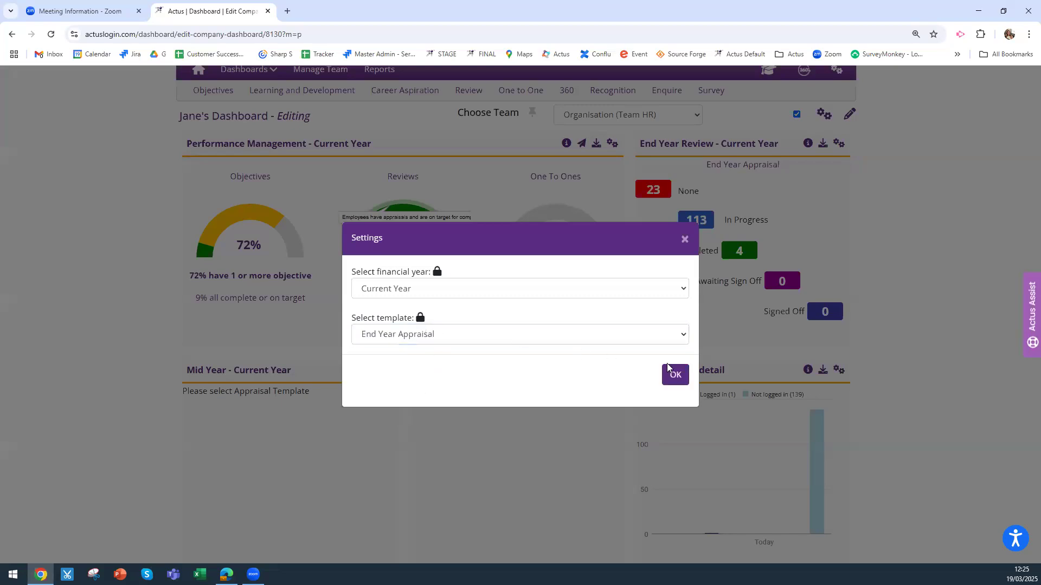
left_click(675, 375)
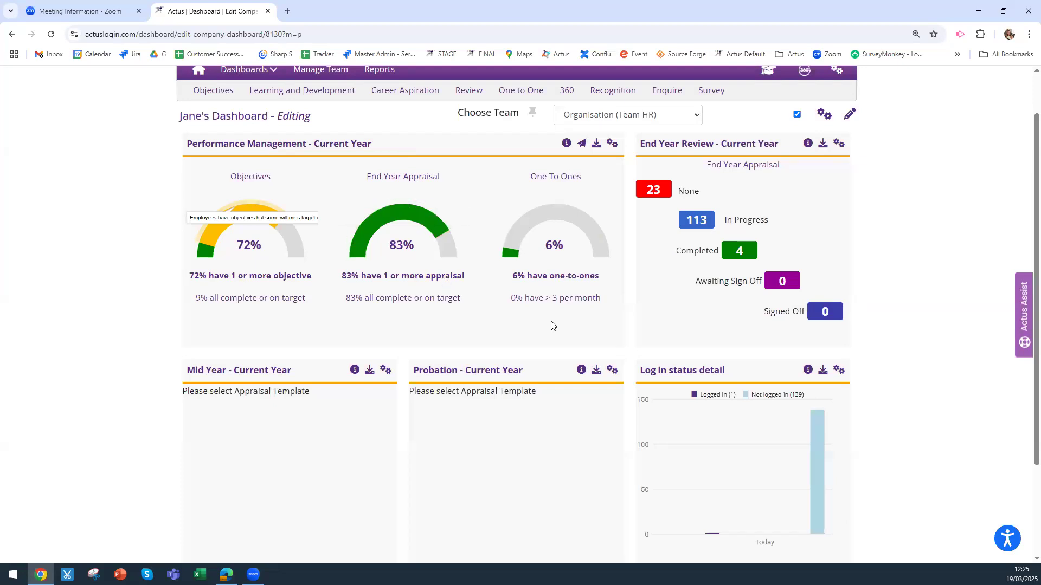
Set the Mid Year widget's appraisal template to Mid Year Appraisal
left_click(384, 372)
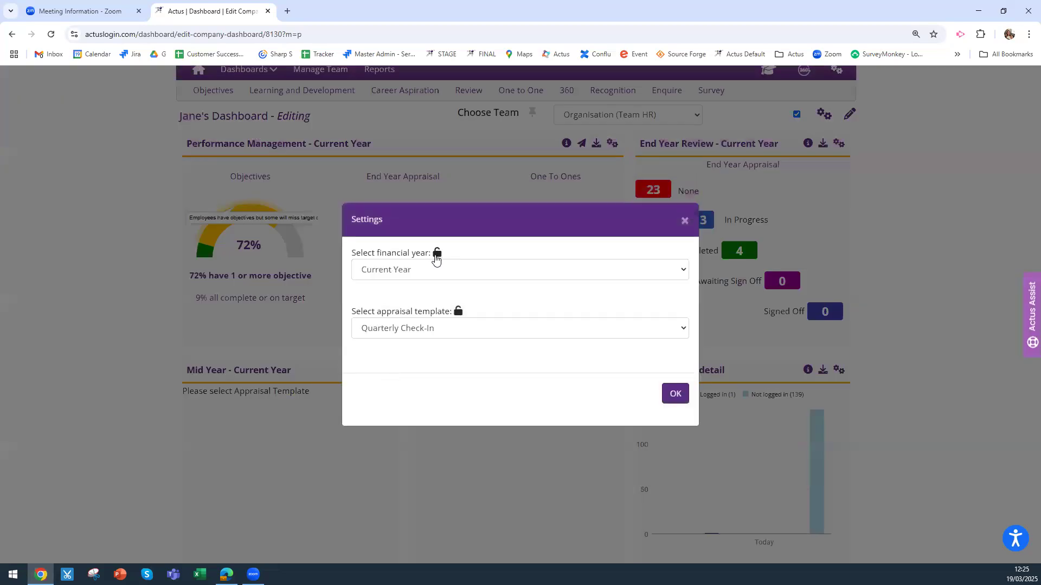
left_click(431, 329)
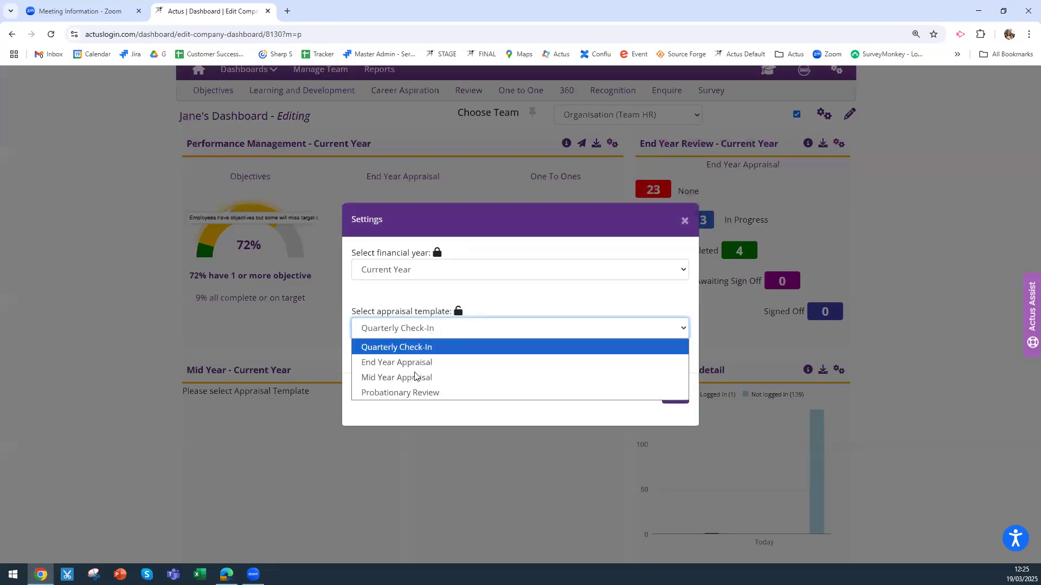
left_click(421, 377)
left_click(675, 395)
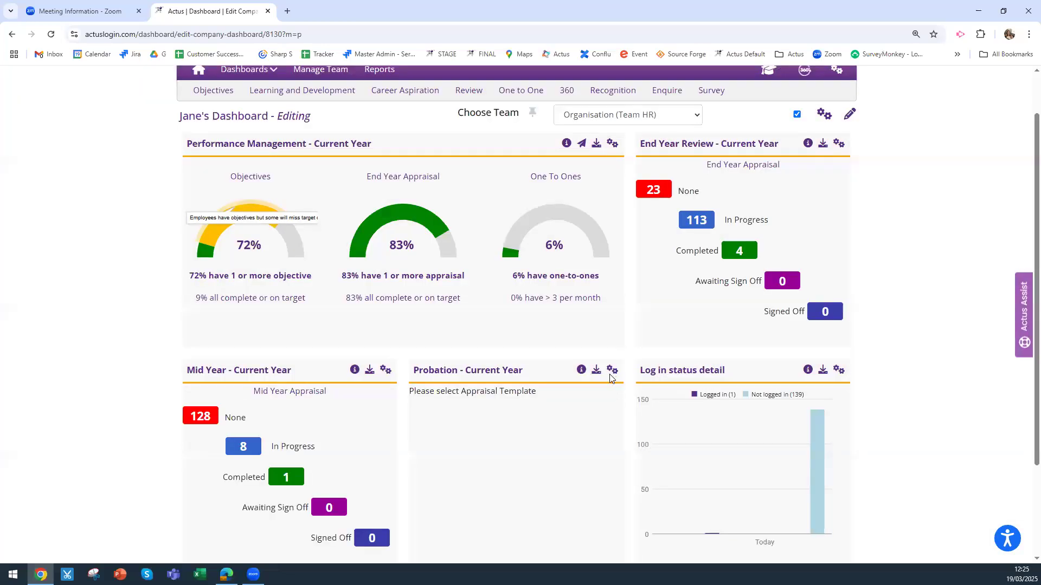
Set the Probation widget's appraisal template to Probationary Review
left_click(611, 373)
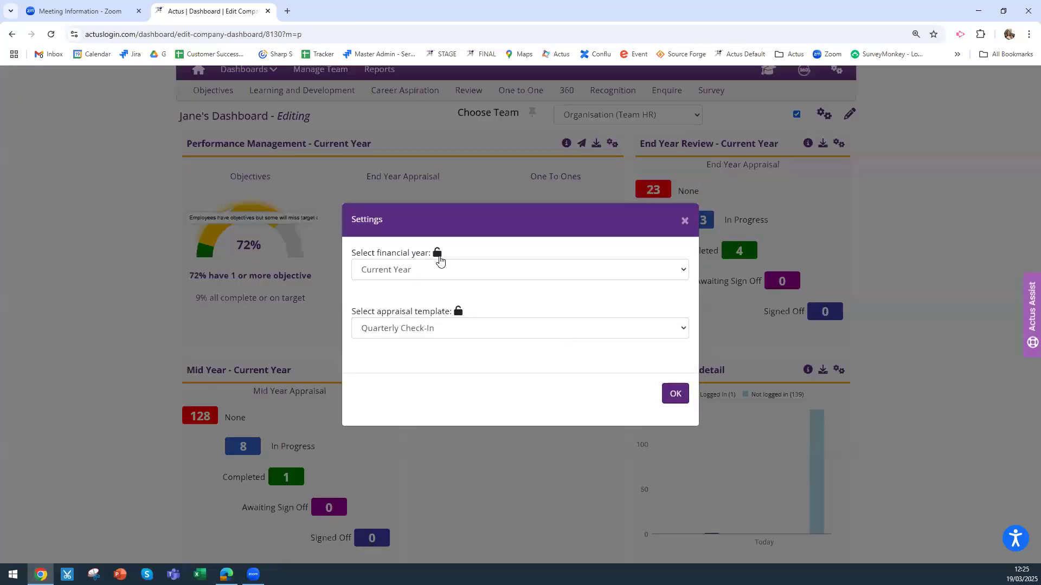
left_click(436, 328)
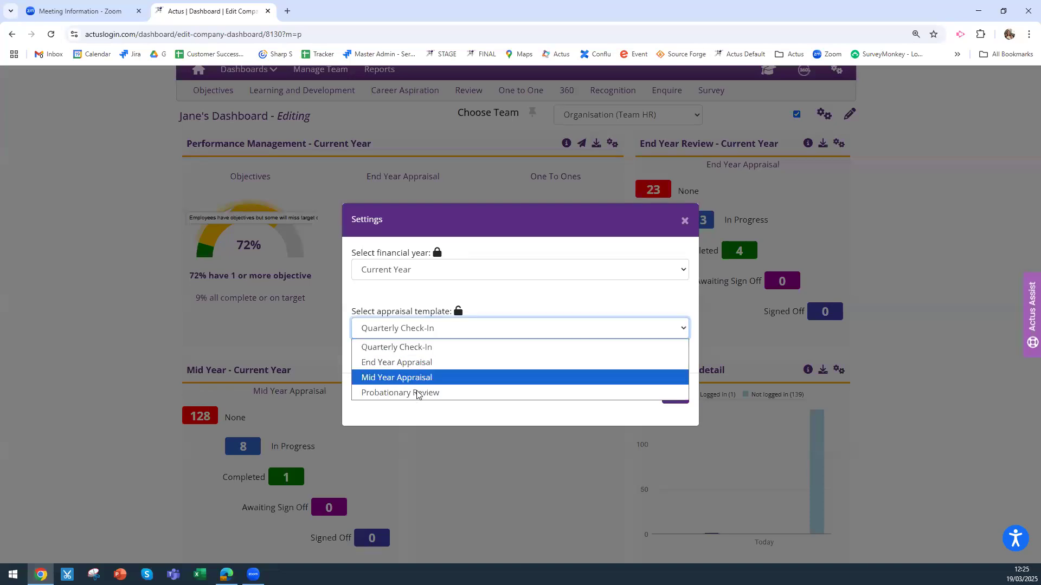
left_click(449, 329)
left_click(457, 313)
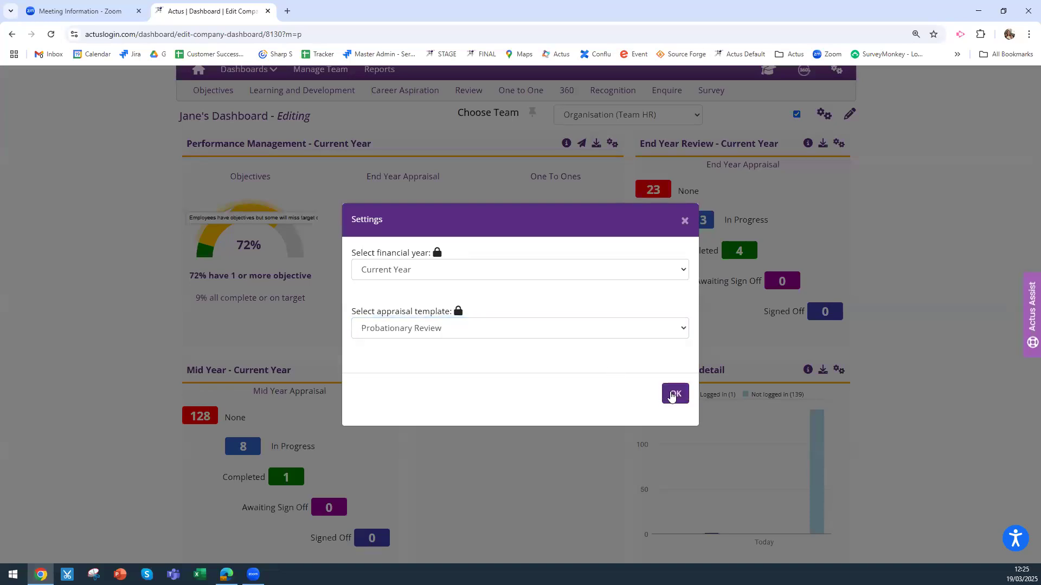
left_click(674, 394)
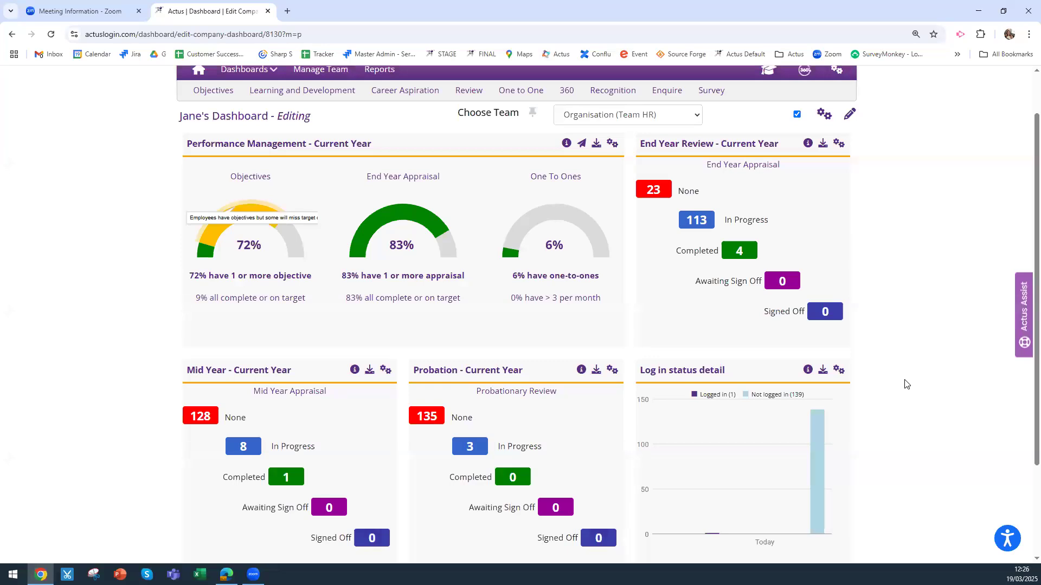
scroll(902, 384, "down", 1)
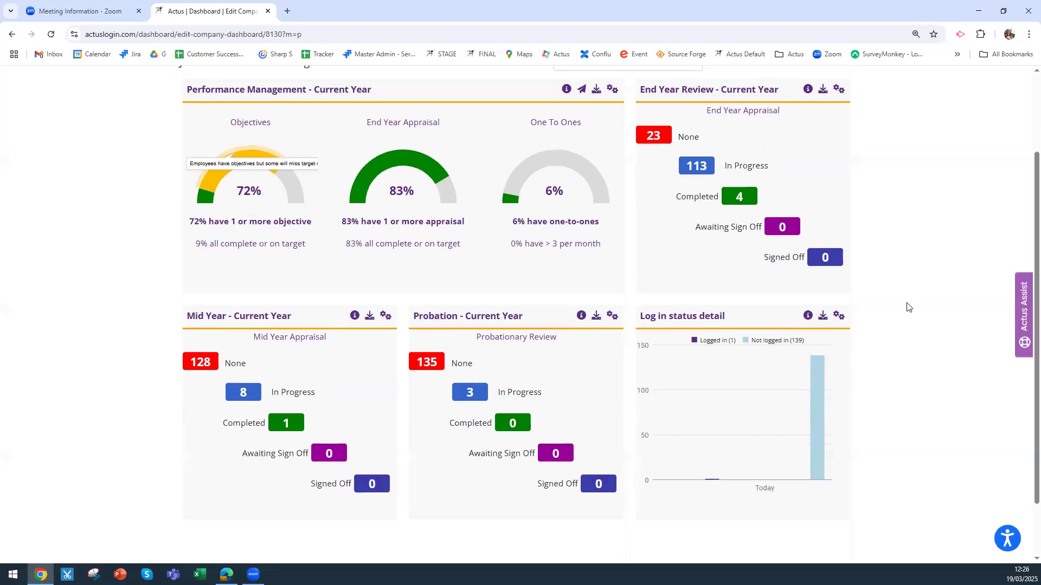
scroll(907, 308, "up", 1)
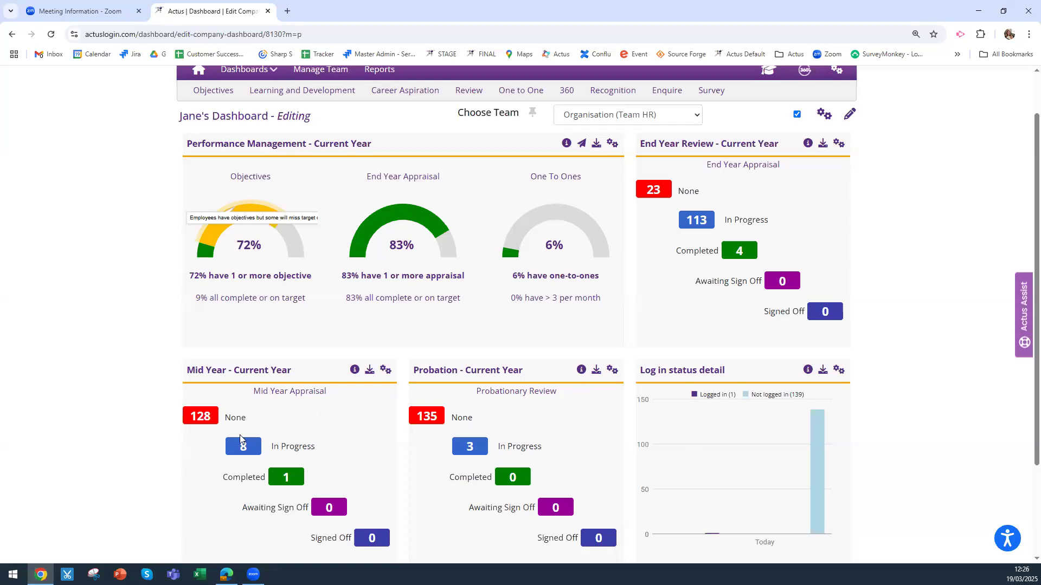
scroll(910, 322, "down", 2)
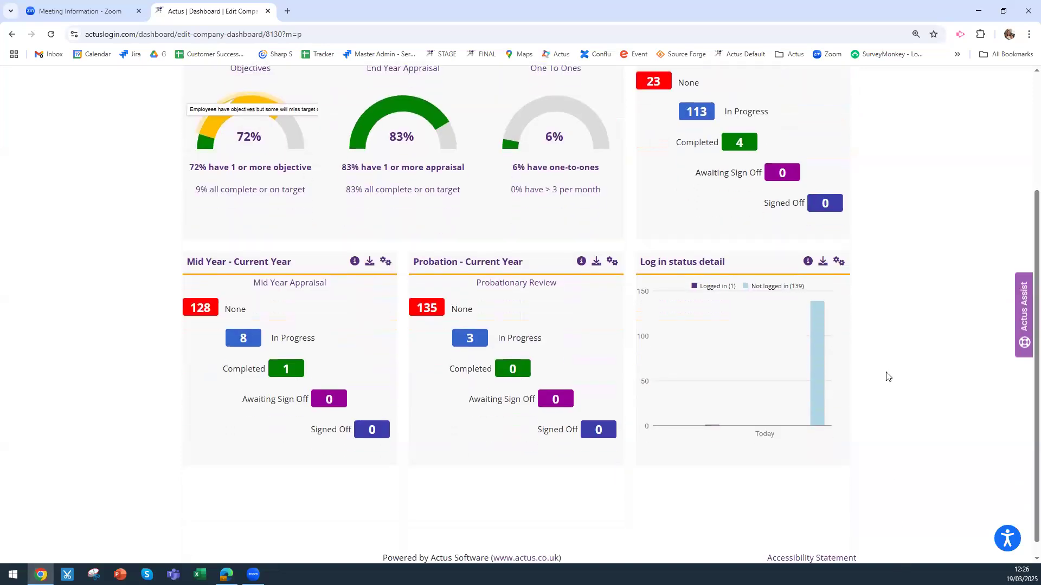
scroll(885, 374, "up", 3)
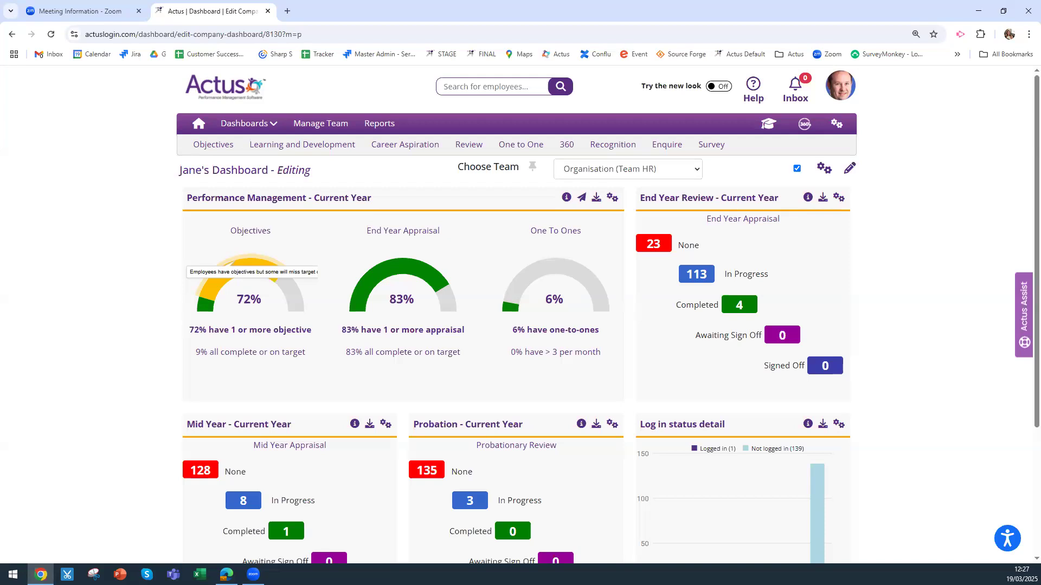
Switch Jane's Dashboard to Whole Team and review the 42 users with appraisals in progress
left_click(672, 171)
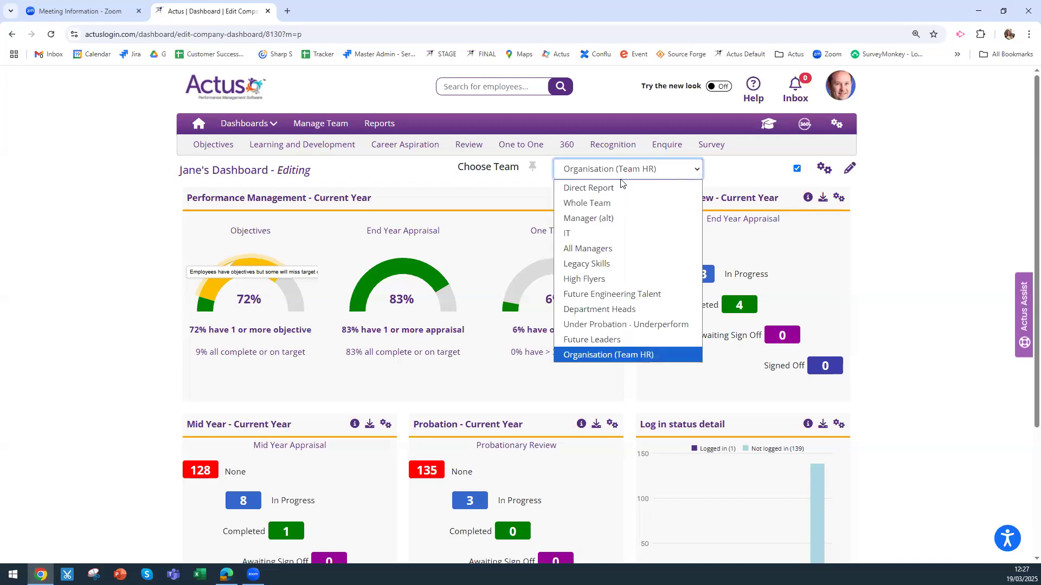
left_click(604, 207)
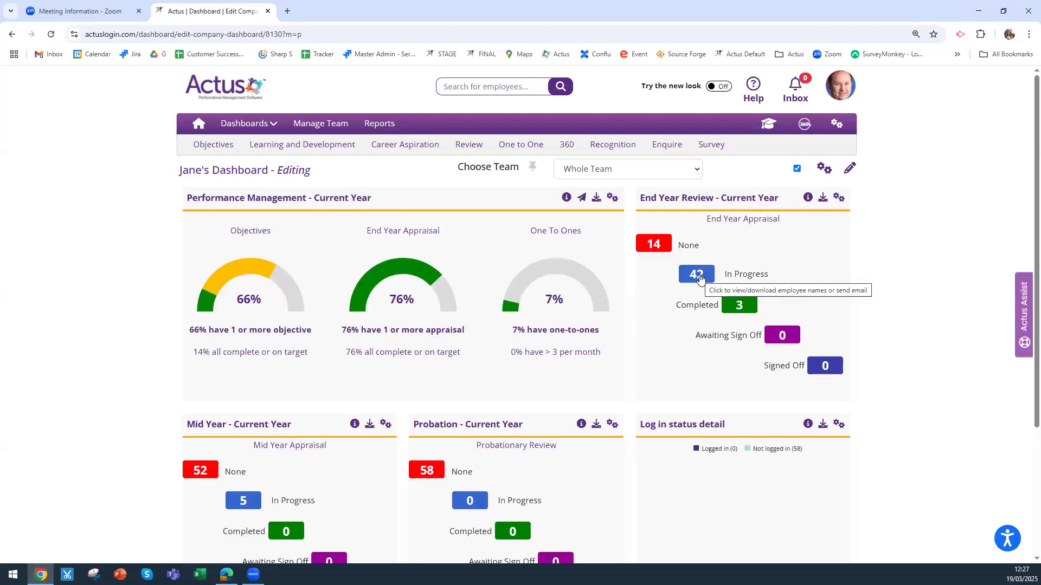
left_click(696, 275)
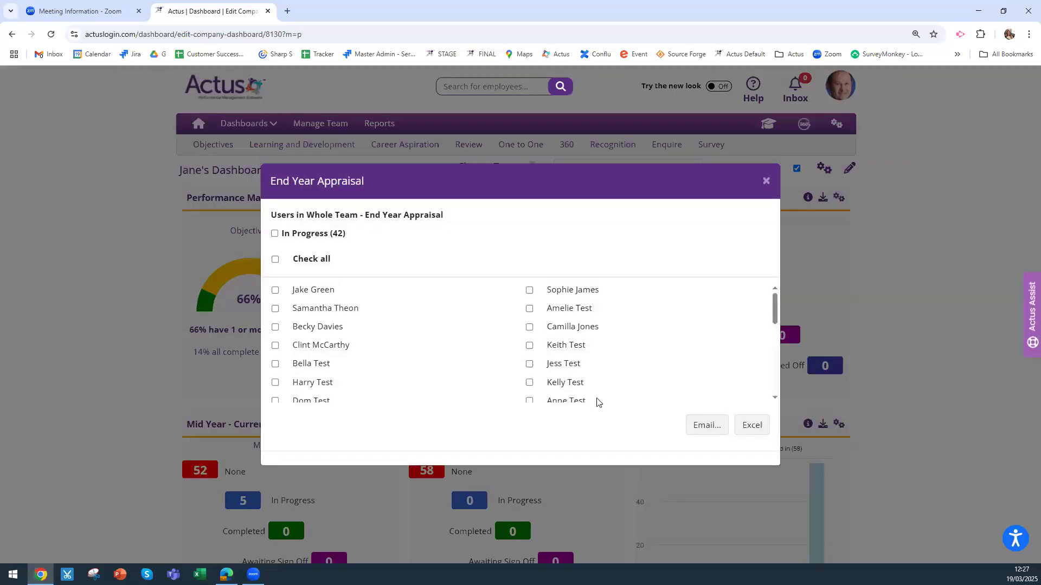
left_click(765, 182)
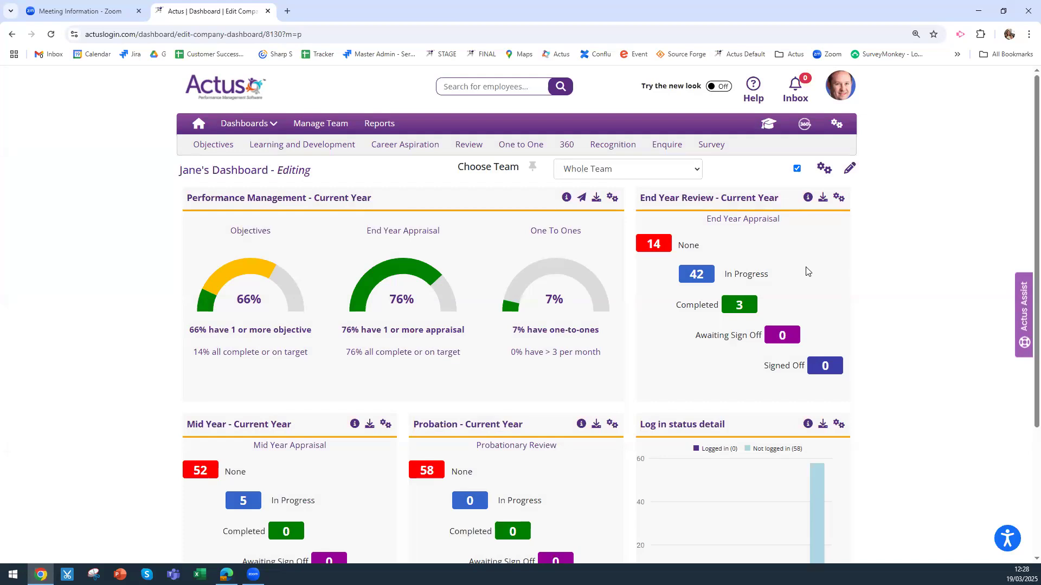
Keep Whole Team selected, set Published to Yes in Allocate Dashboard, and save
left_click(650, 169)
left_click(651, 170)
left_click(821, 169)
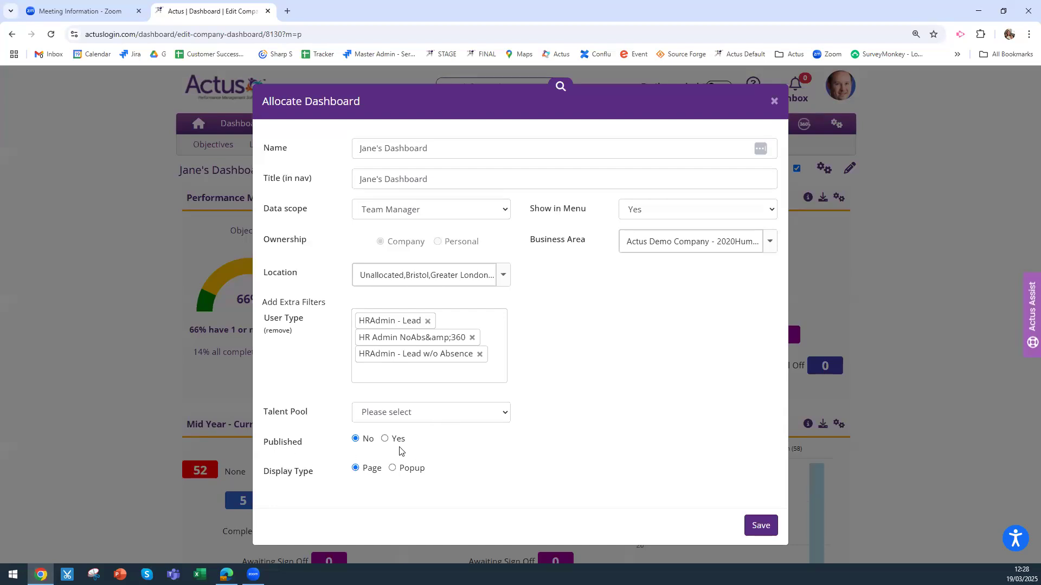
left_click(386, 439)
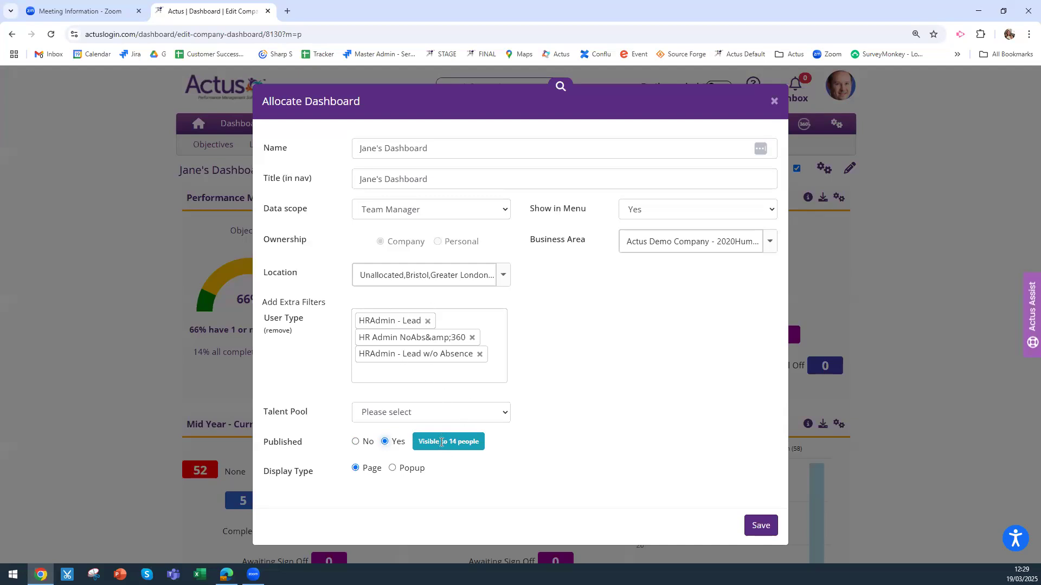
left_click(759, 528)
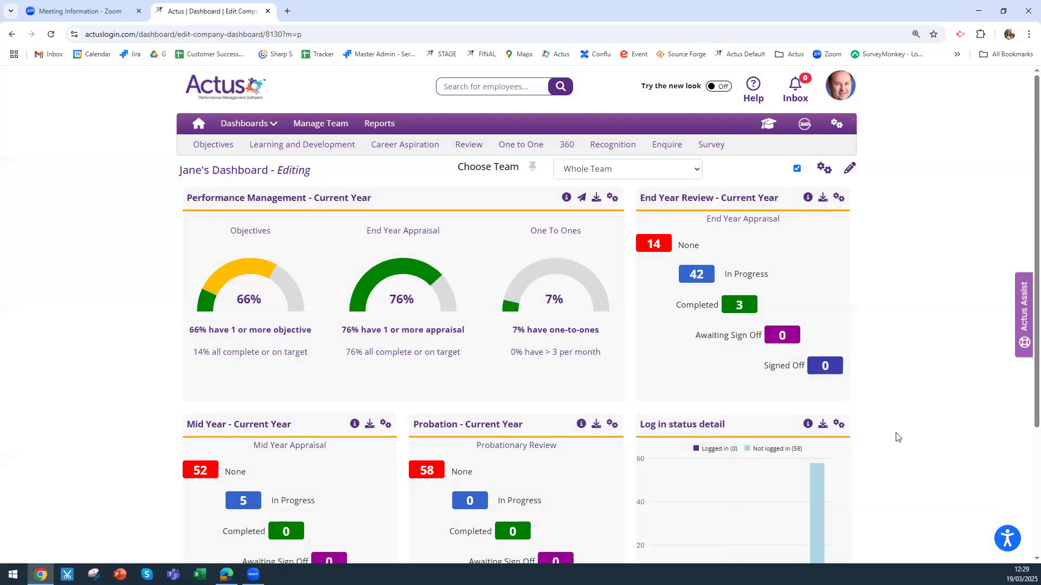
Choose Logout from the profile avatar menu to return to User Login
left_click(251, 125)
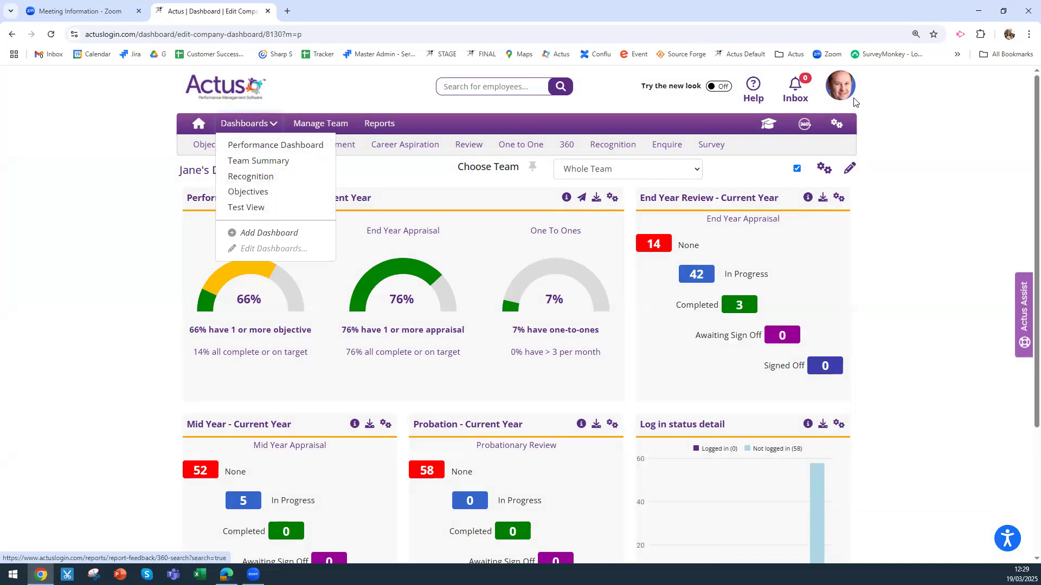
left_click(837, 98)
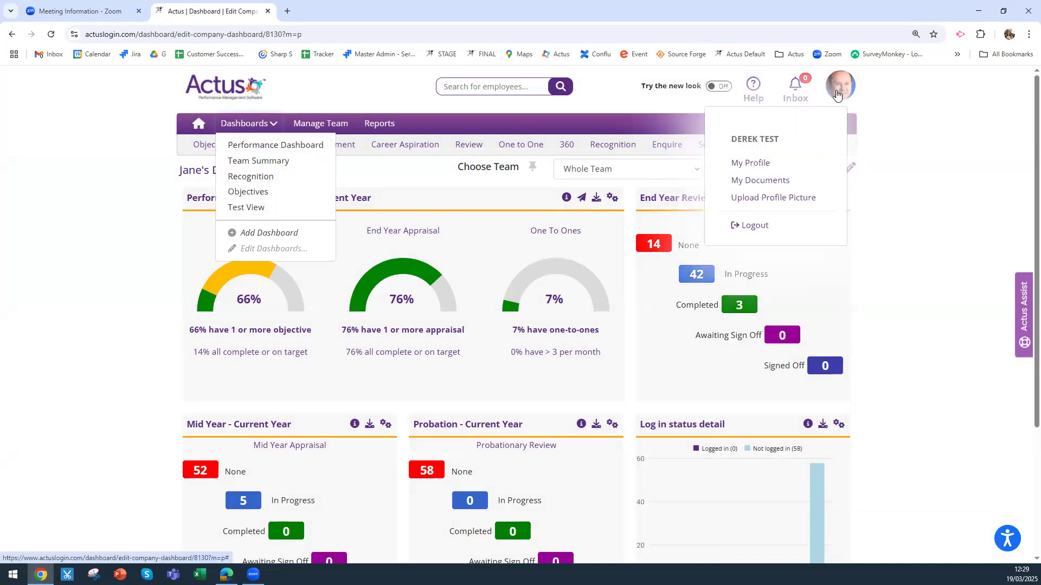
left_click(756, 225)
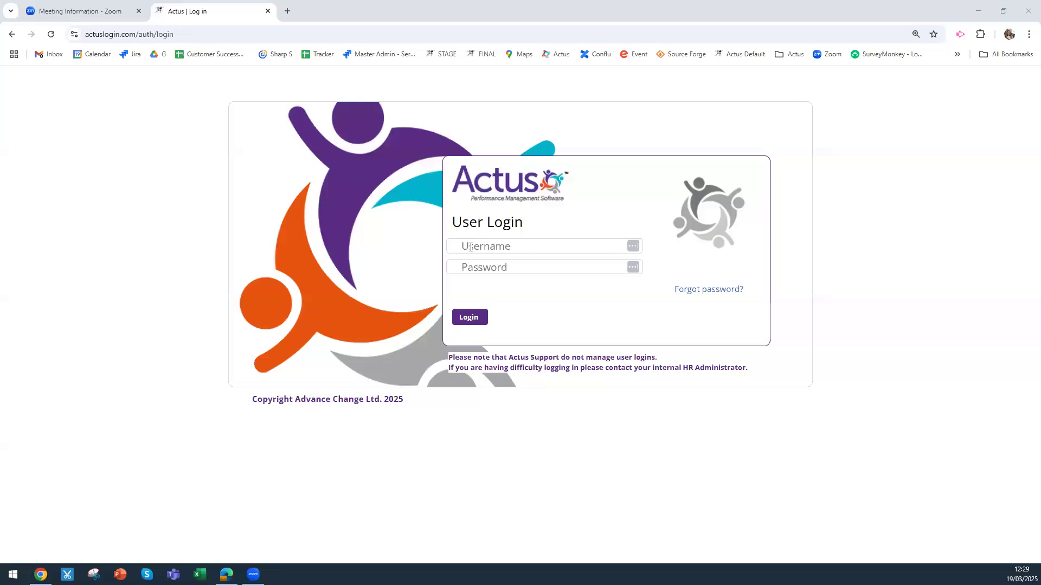
Log in with another user's pasted e-mail and password to reach their My Dashboard
left_click(534, 246)
key("ctrl+v")
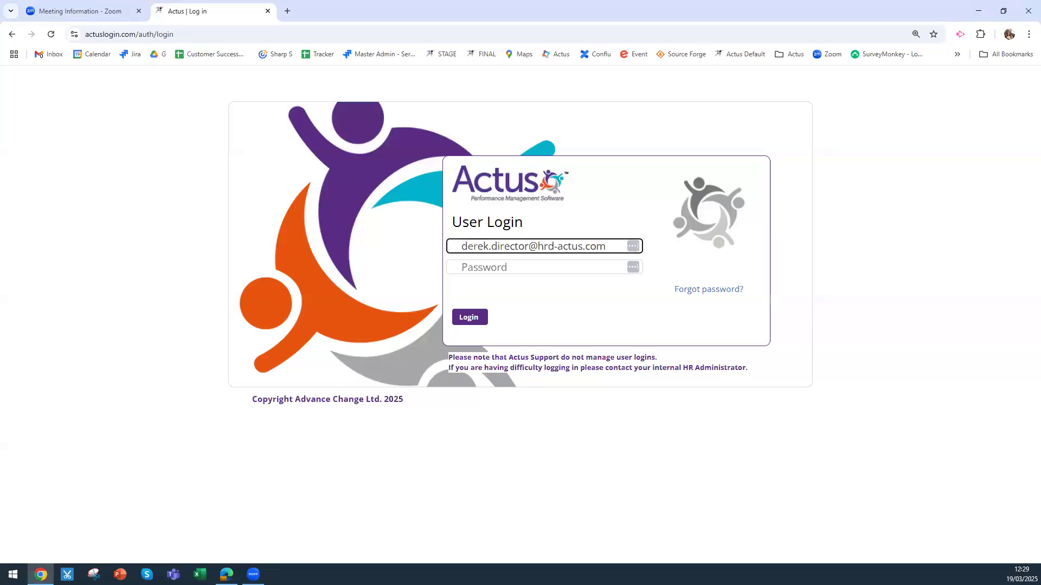
key("alt+Tab")
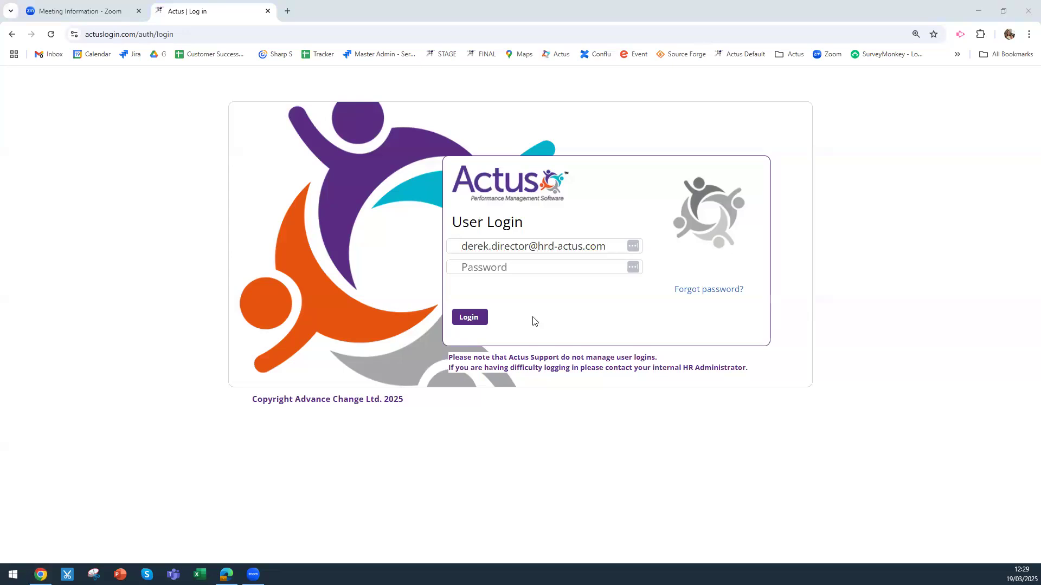
left_click(477, 276)
key("ctrl+v")
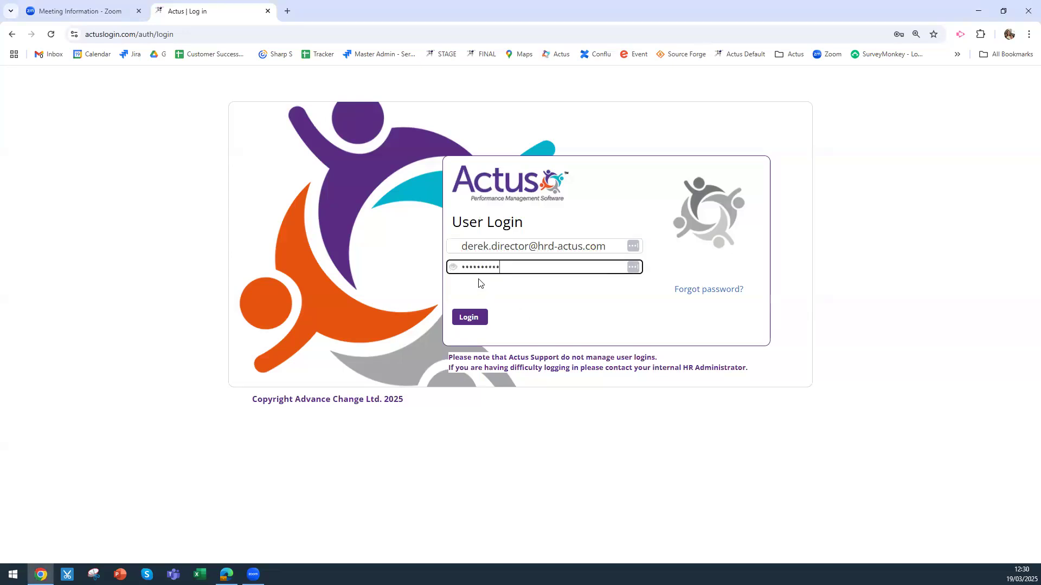
left_click(466, 321)
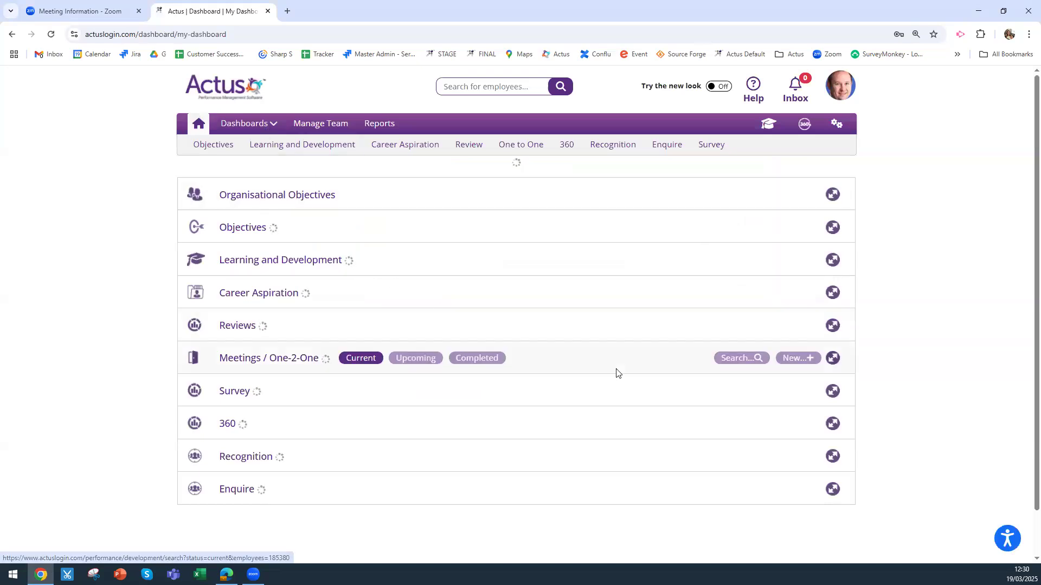
Open Jane's Dashboard from the Dashboards menu and check its widgets for Direct Report
left_click(262, 124)
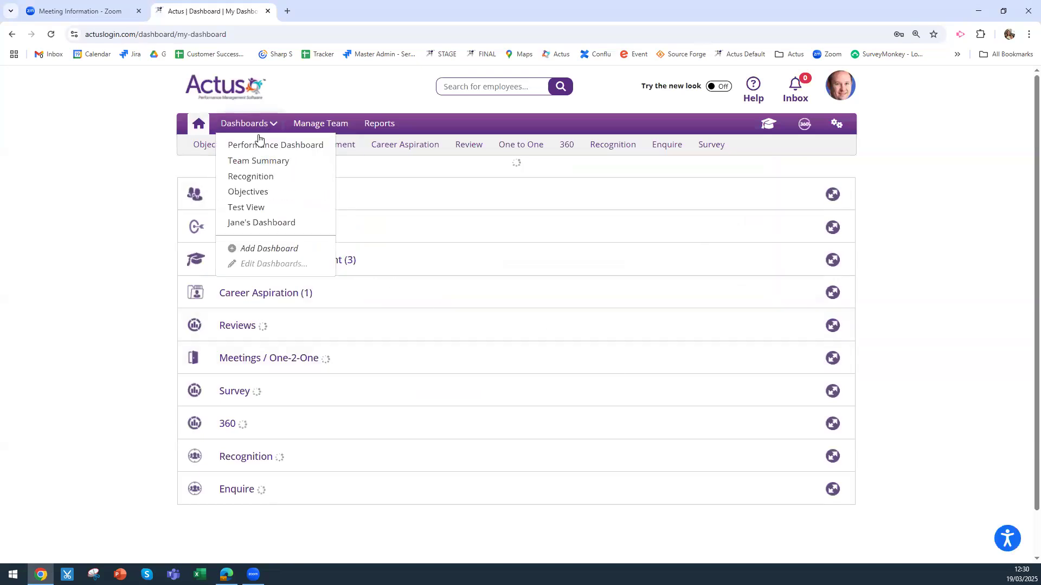
left_click(259, 228)
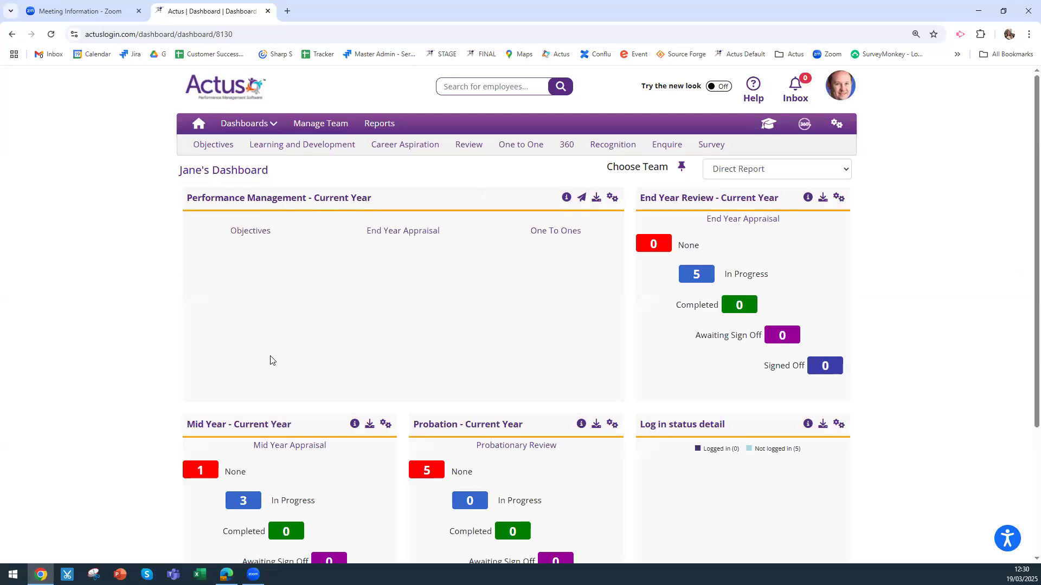
scroll(919, 293, "down", 3)
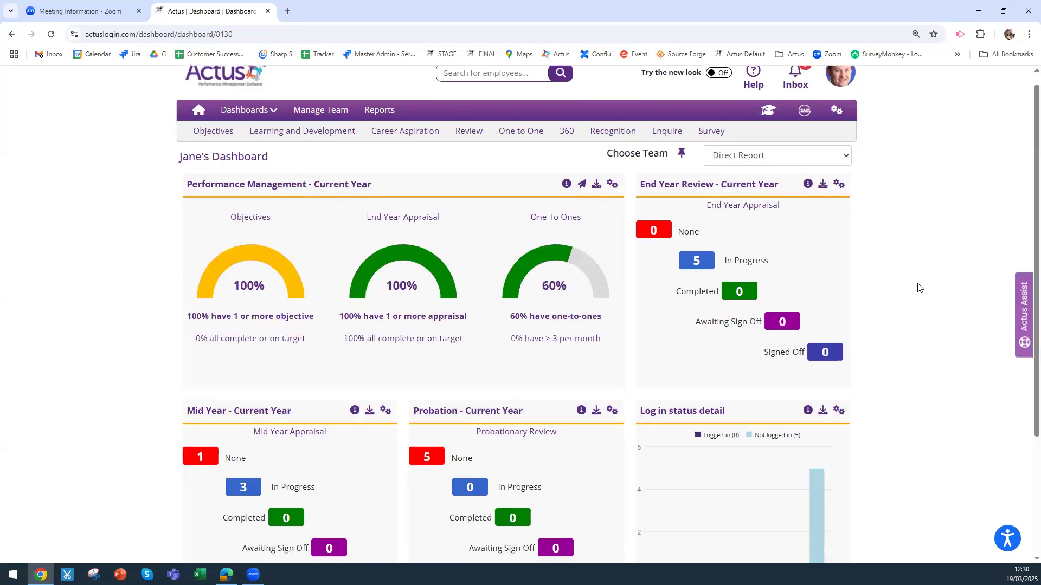
scroll(920, 287, "up", 3)
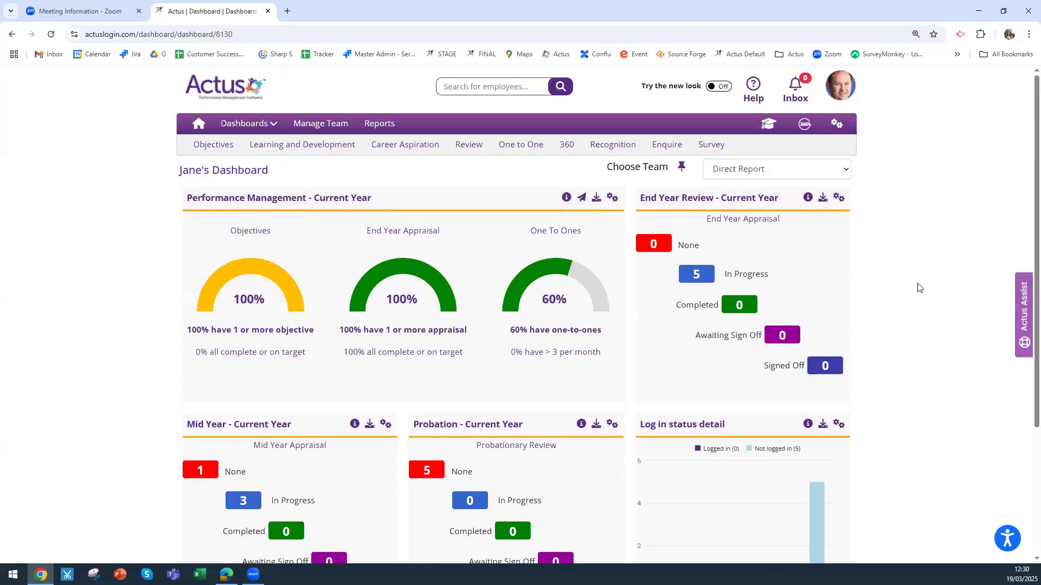
left_click(724, 178)
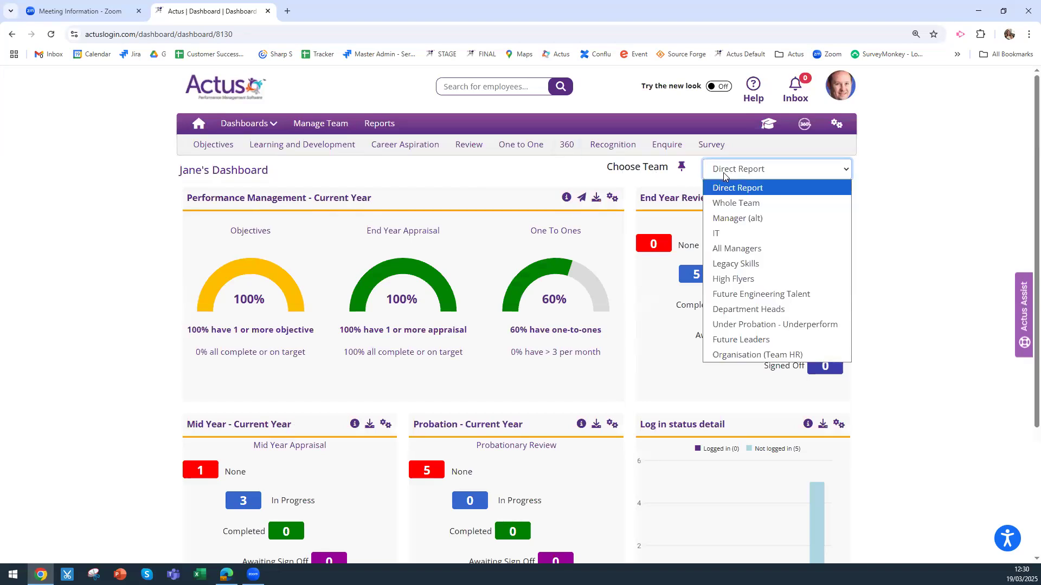
Make Organisation (Team HR) the default team, then start a new dashboard via Add Dashboard
left_click(735, 355)
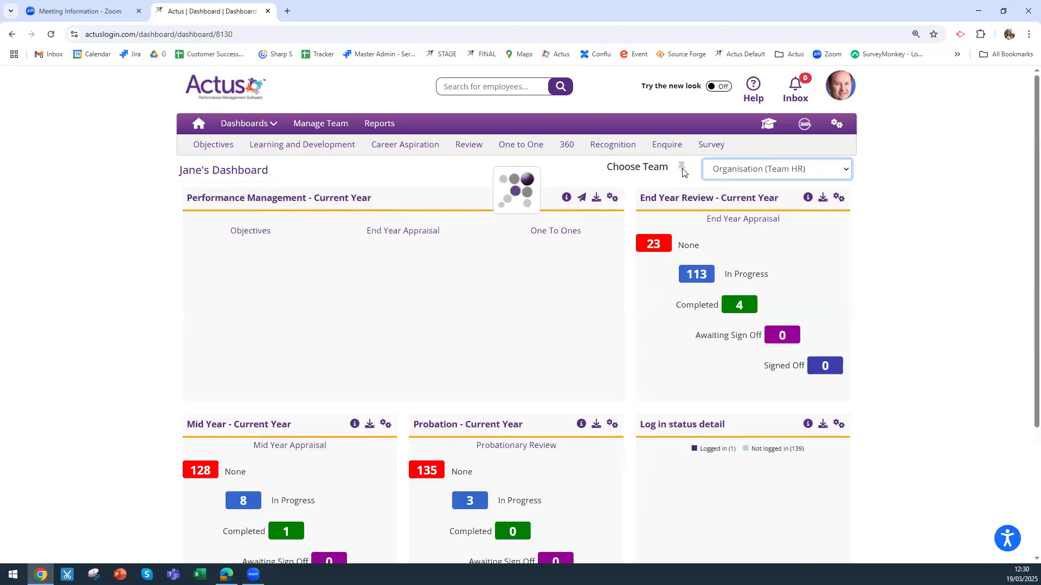
left_click(682, 167)
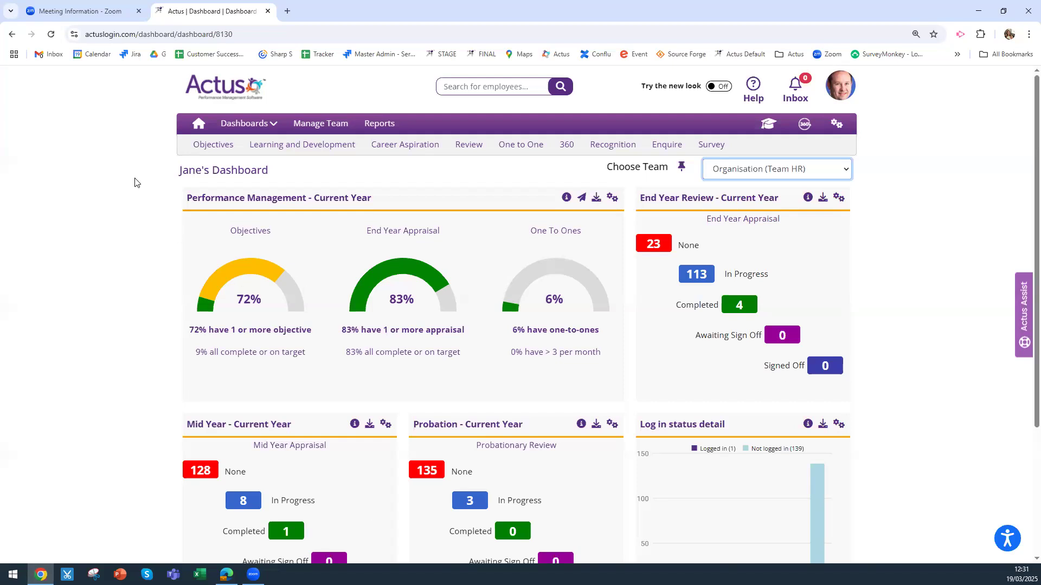
left_click(261, 129)
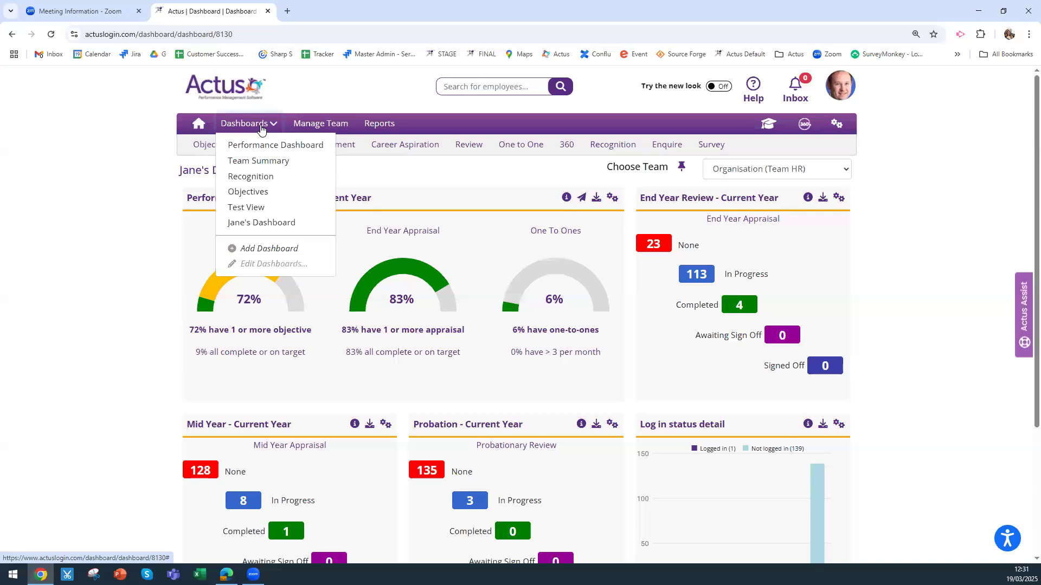
left_click(269, 250)
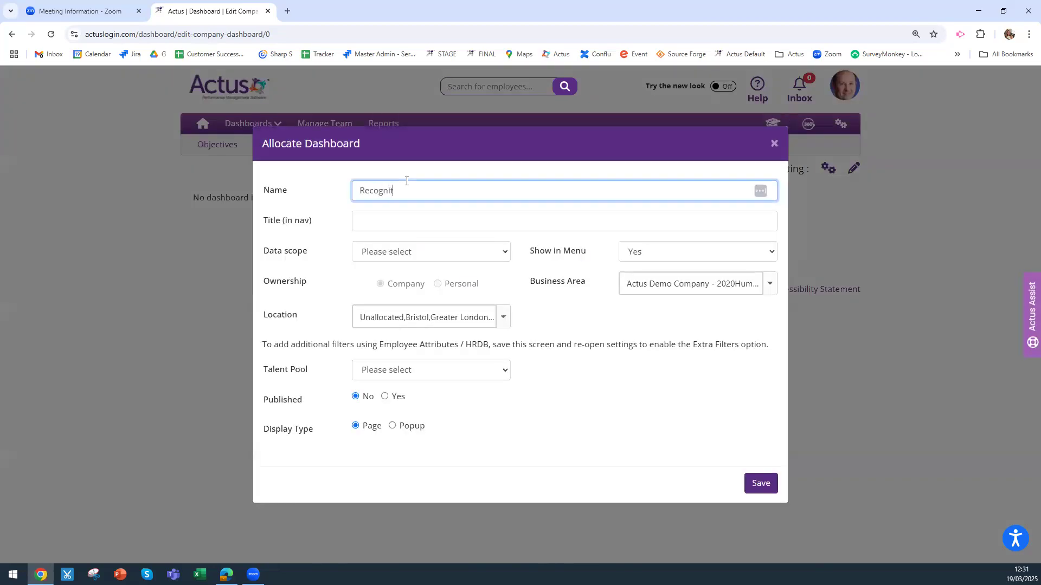
Name the dashboard 'Recognition - Manager' and copy that name into Title (in nav)
type("anager")
left_click_drag(370, 193, 353, 196)
right_click(381, 191)
left_click(415, 244)
left_click(374, 221)
key("ctrl+v")
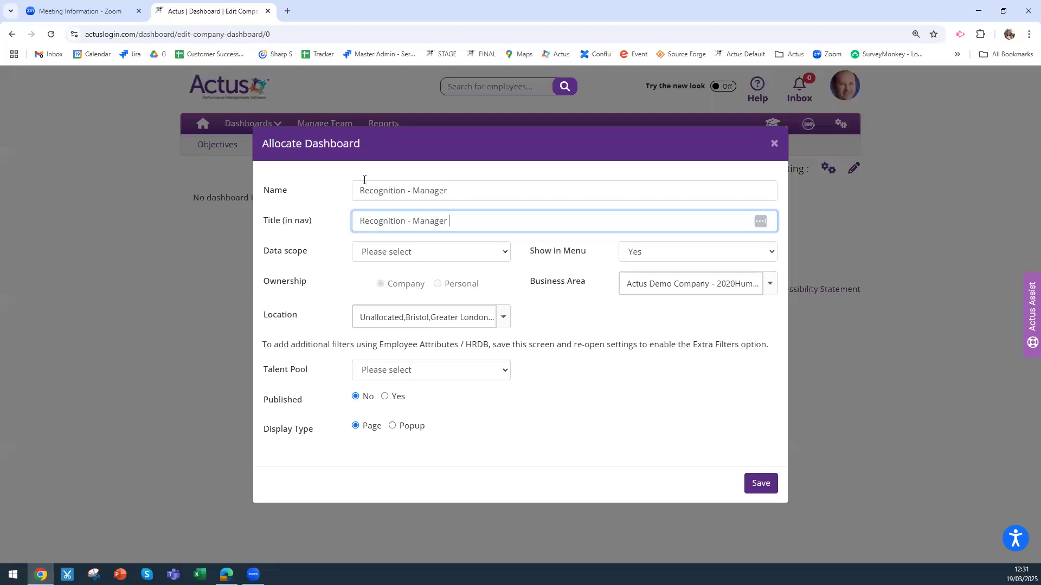
Check the business area and location options and attempt a first save
left_click(768, 288)
left_click(502, 322)
left_click(553, 319)
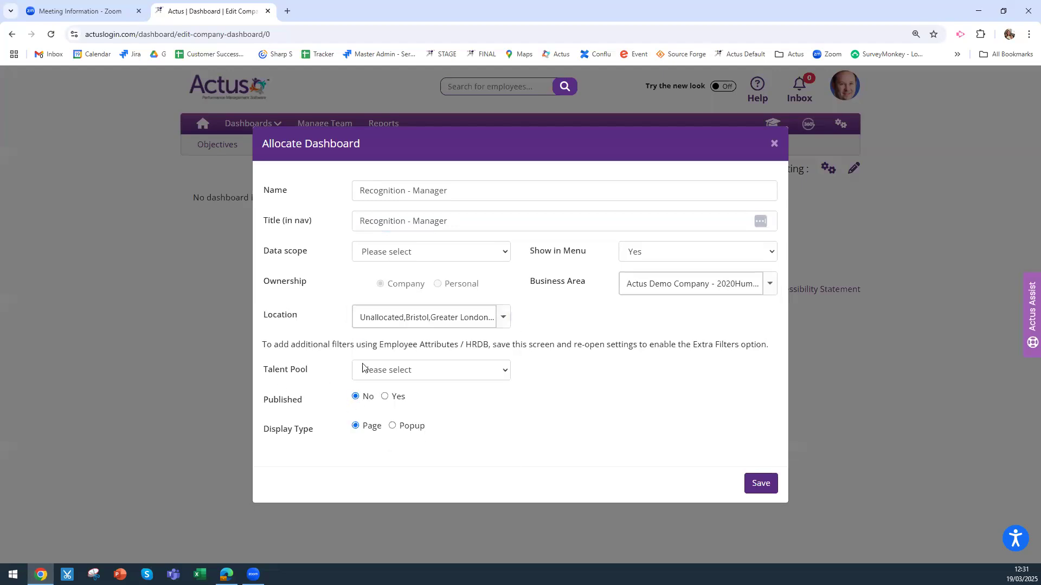
left_click(760, 483)
Set Data scope to Team Manager and save the dashboard settings
left_click(454, 252)
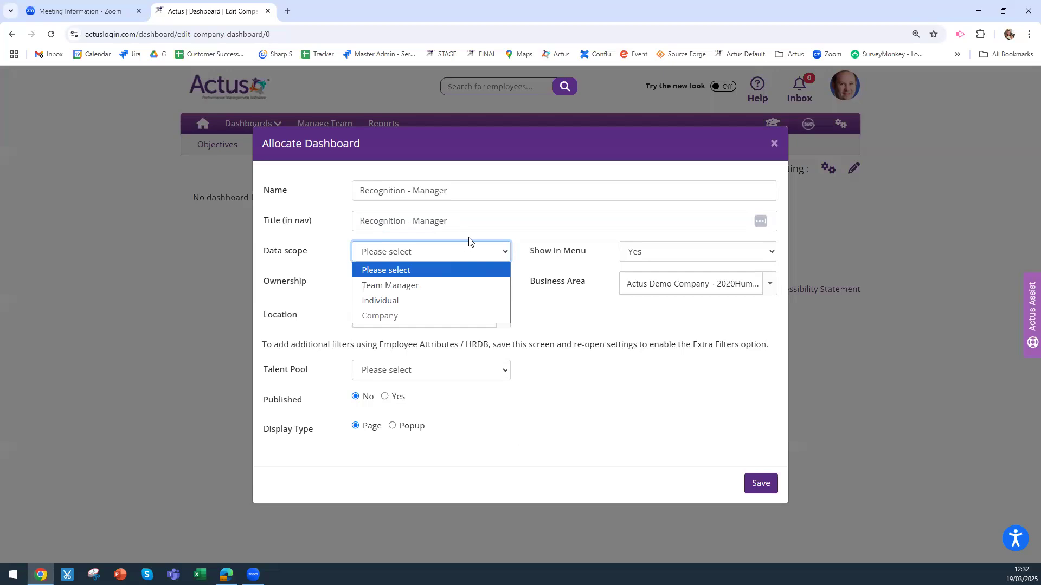
key("Down")
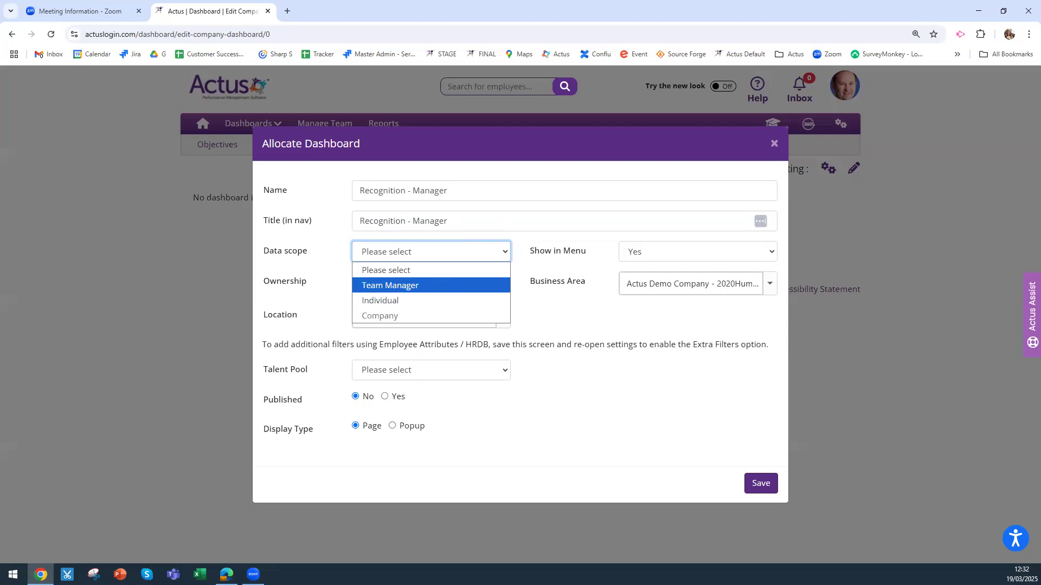
key("Escape")
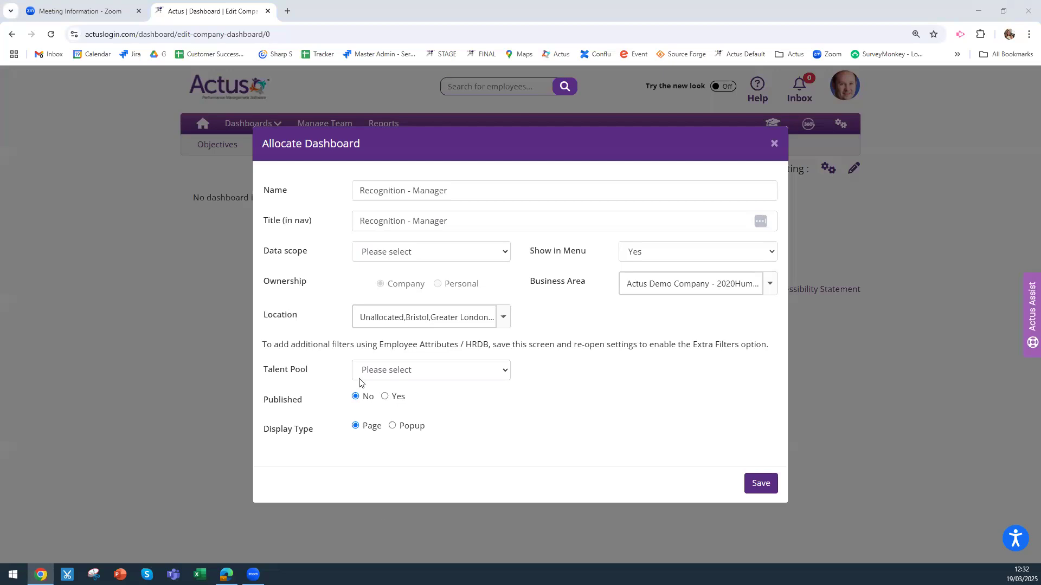
left_click(424, 253)
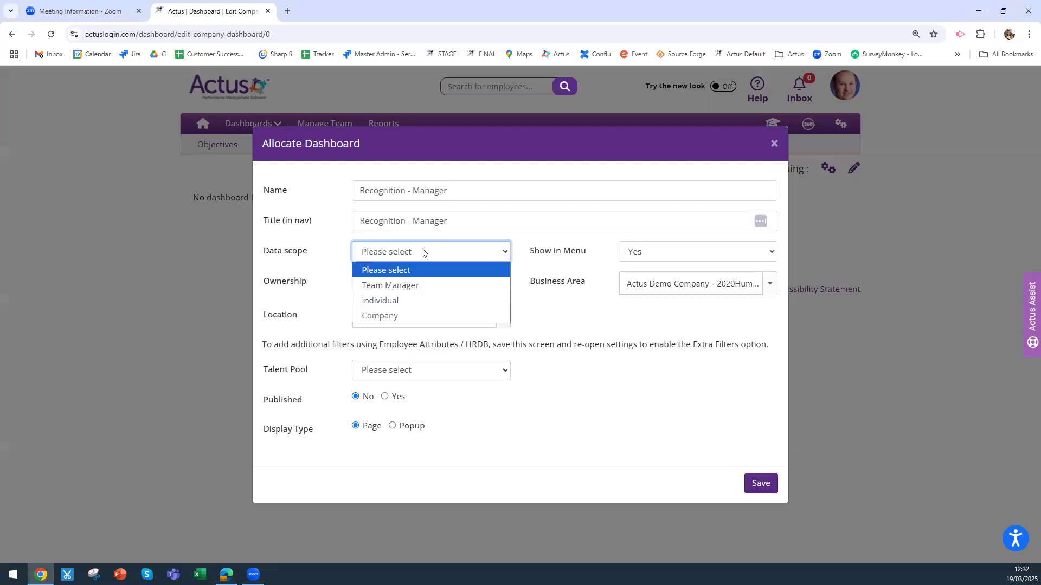
left_click(416, 284)
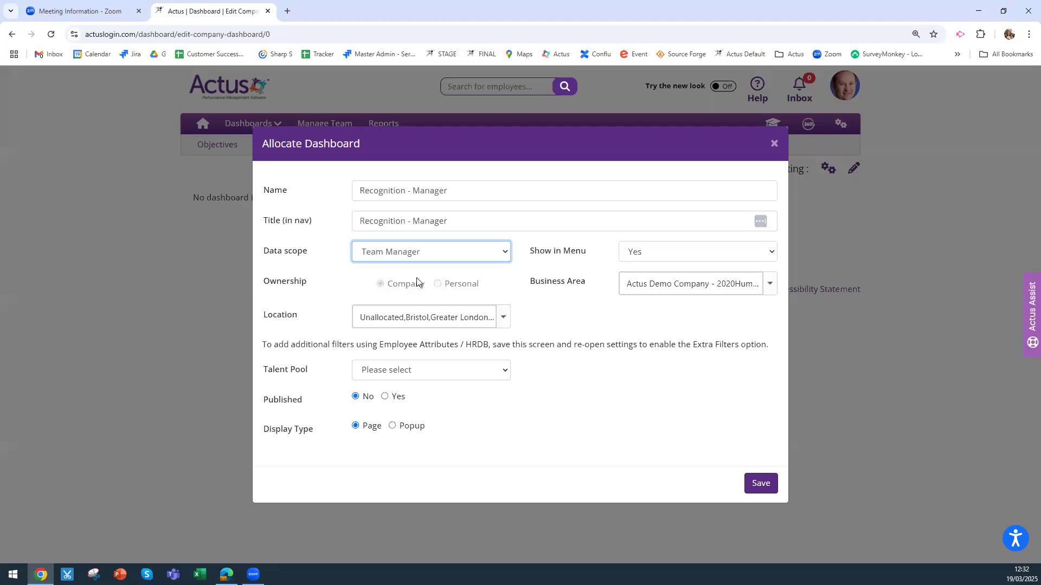
left_click(442, 252)
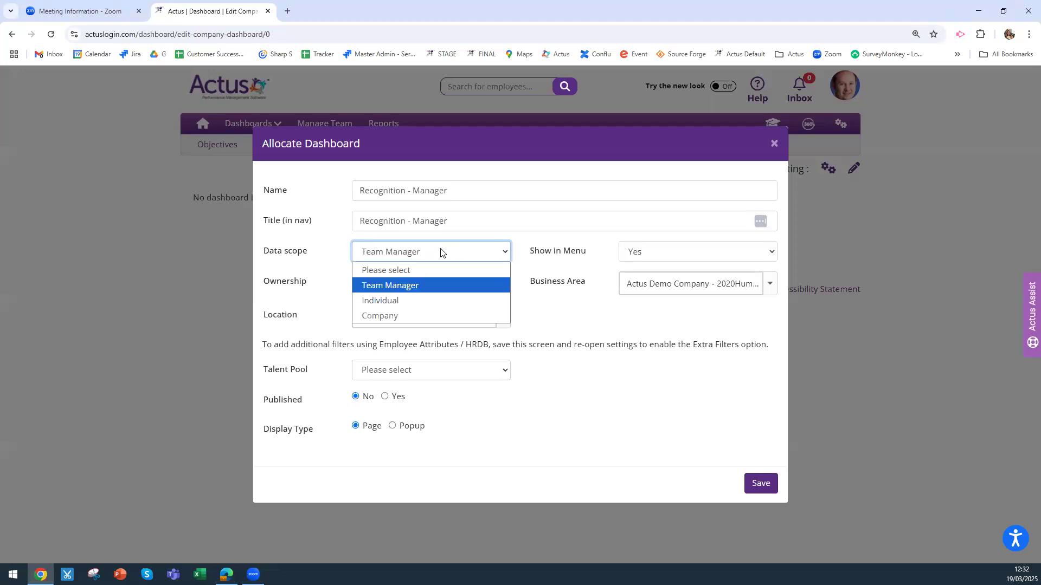
left_click(755, 476)
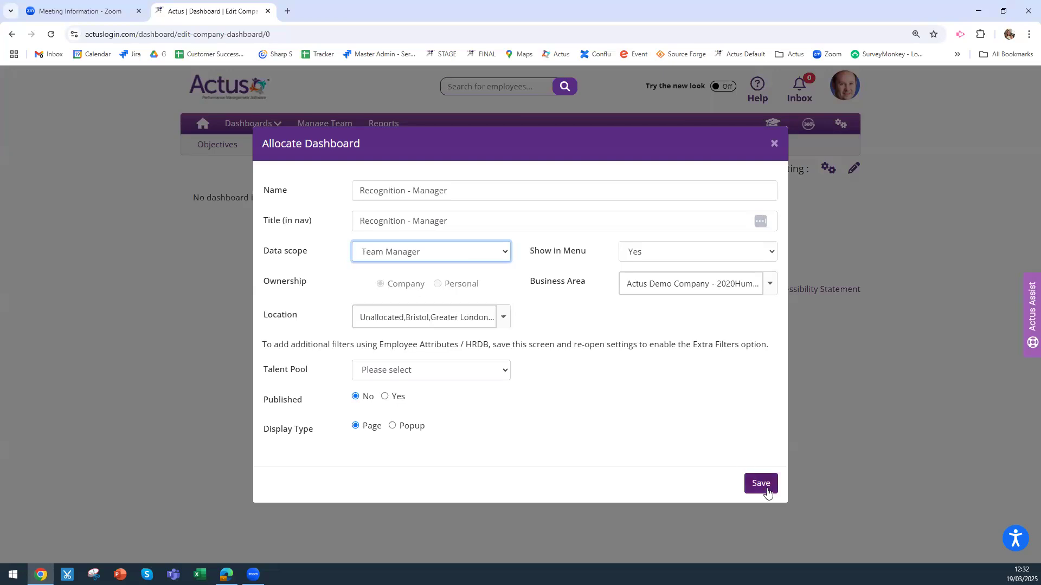
left_click(764, 490)
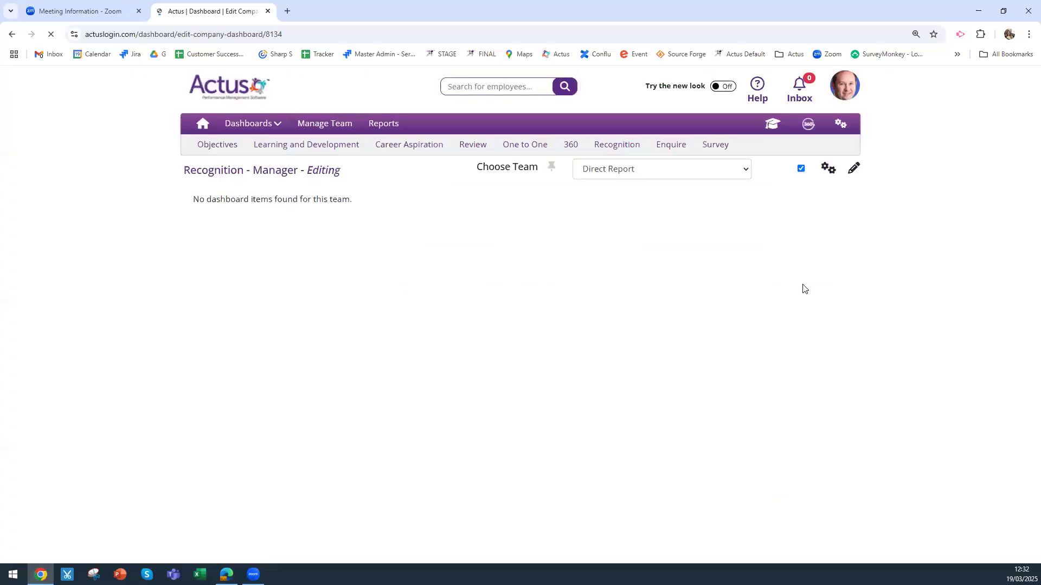
Add an 'Is Manager' extra filter set to Yes and save the dashboard settings
left_click(827, 170)
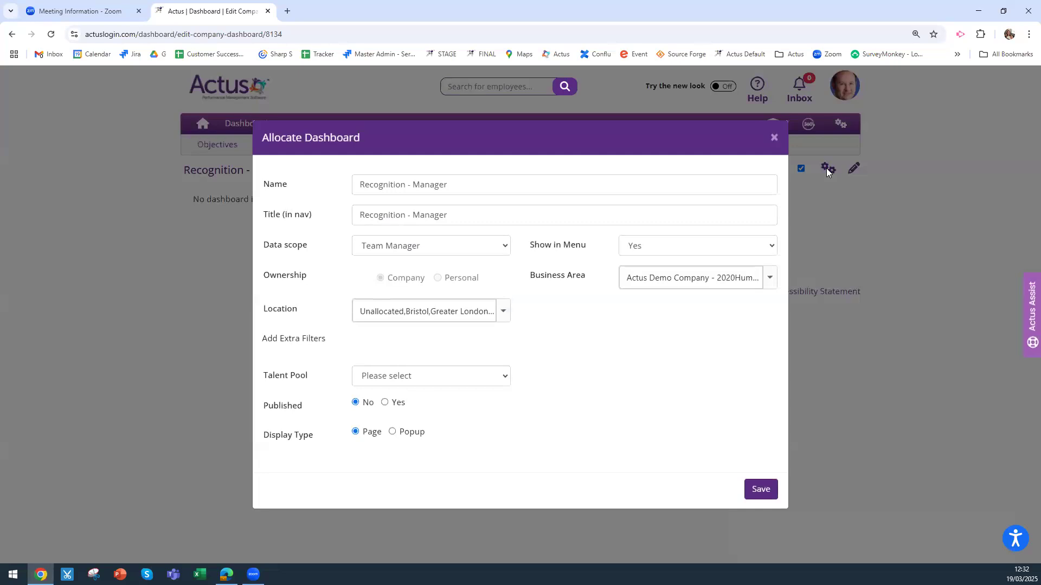
left_click(307, 340)
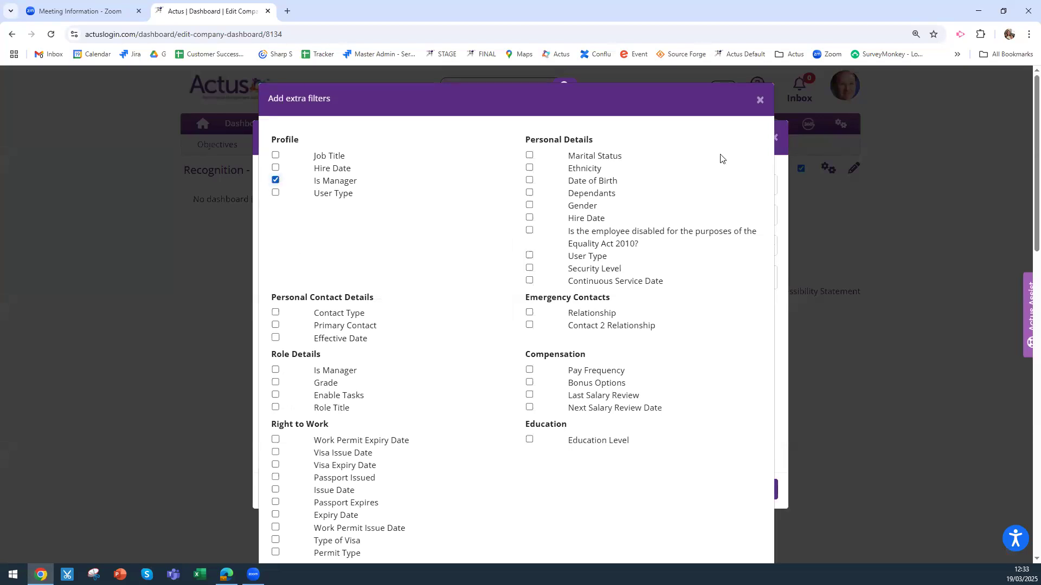
left_click(760, 101)
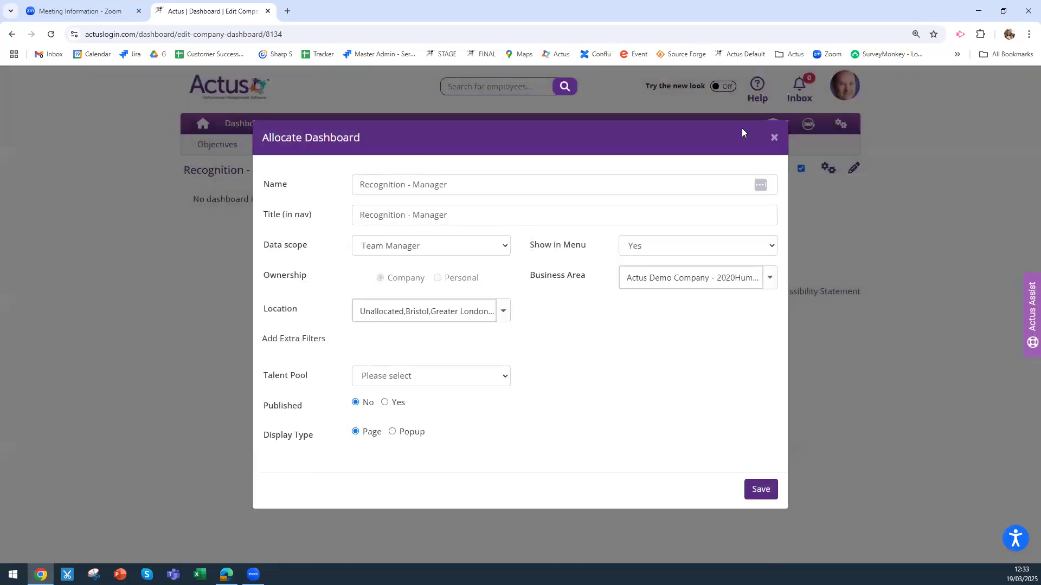
left_click(370, 342)
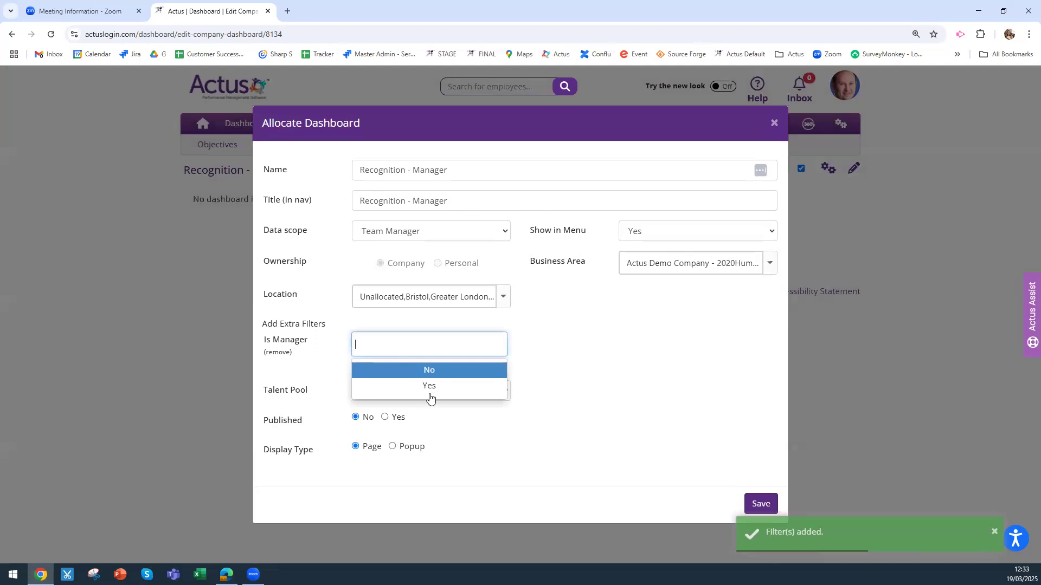
left_click(453, 386)
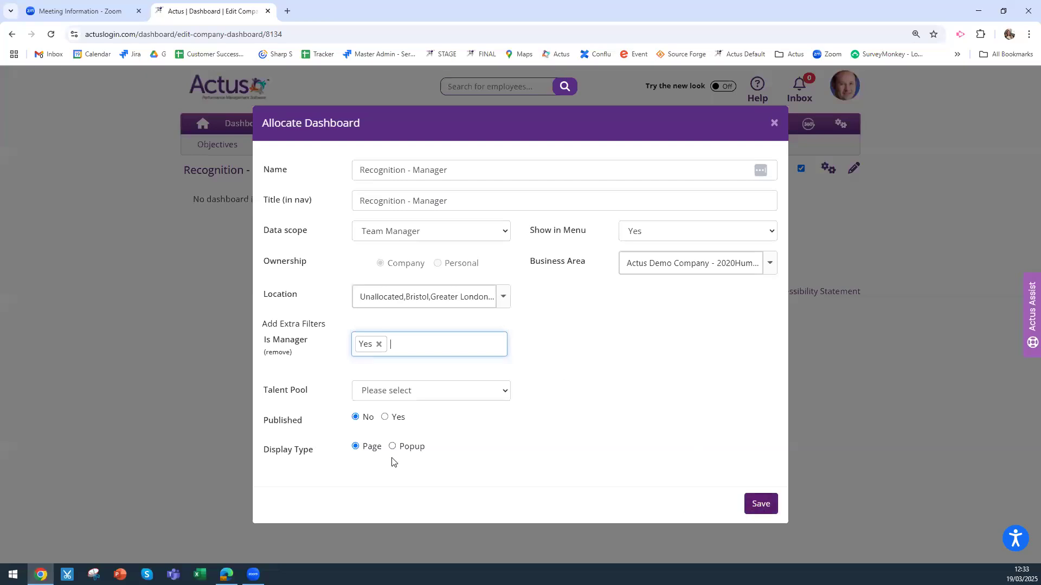
left_click(761, 504)
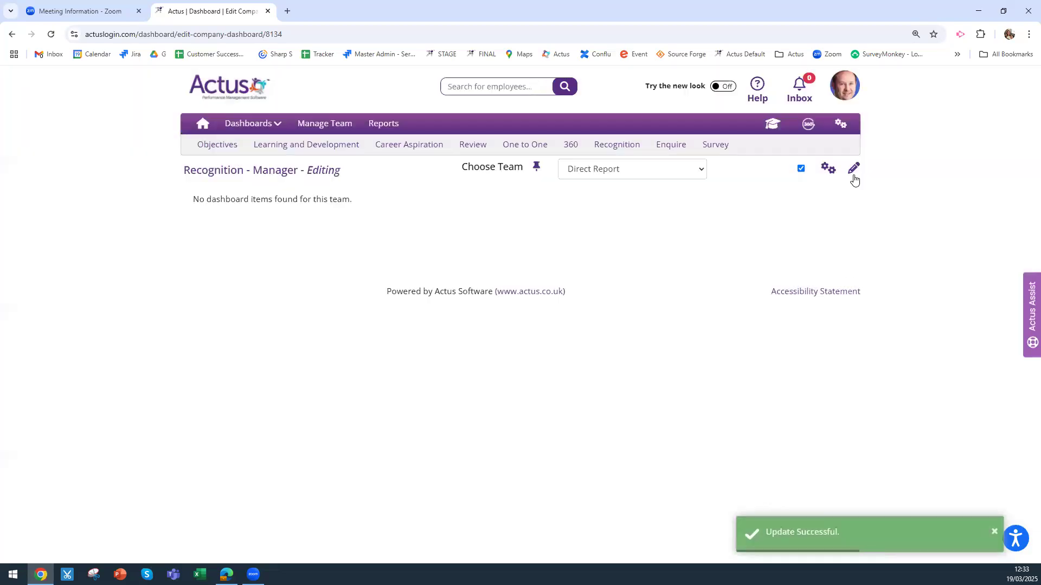
Leave the team choice unchanged and switch the dashboard into edit mode
left_click(609, 171)
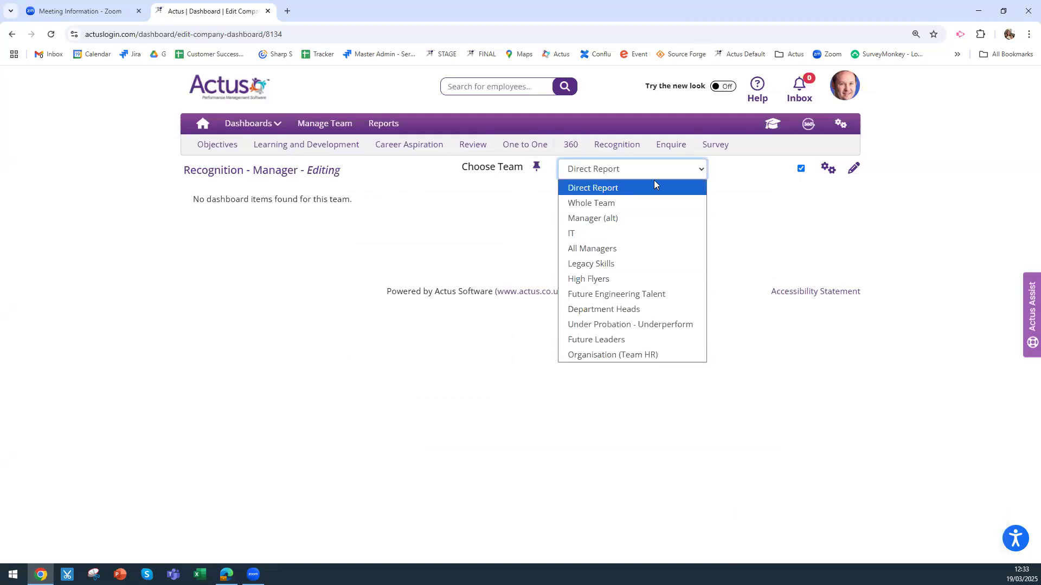
left_click(785, 199)
left_click(856, 169)
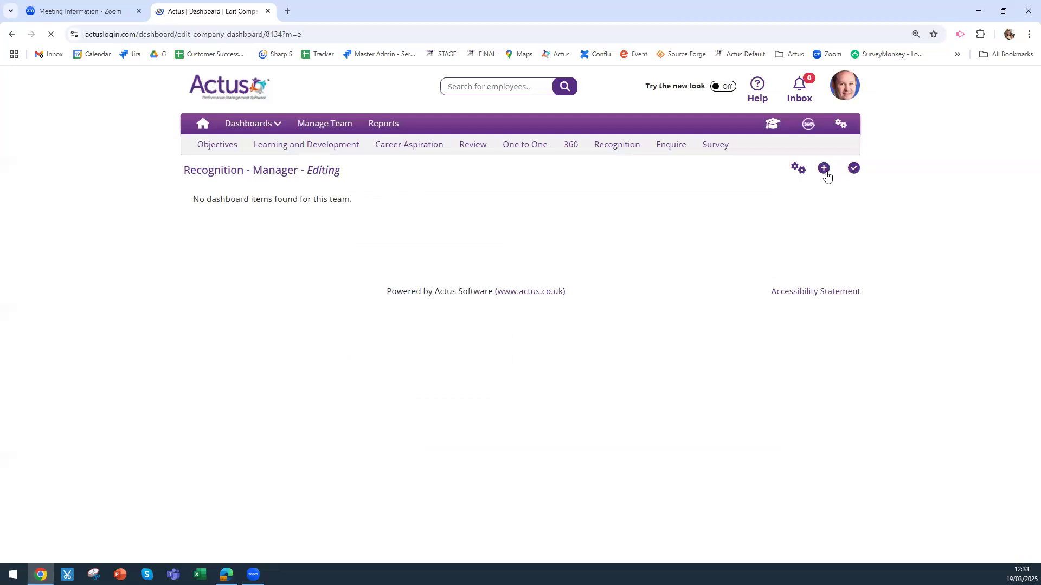
Add the Recent Recognitions Grid from the Feedback Recognition module to the dashboard
left_click(824, 170)
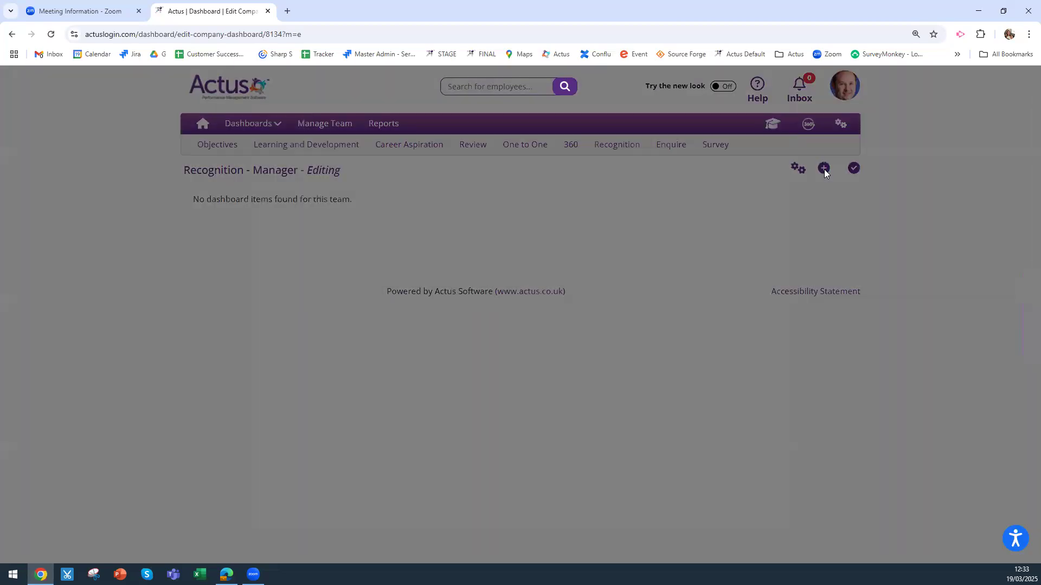
left_click(311, 145)
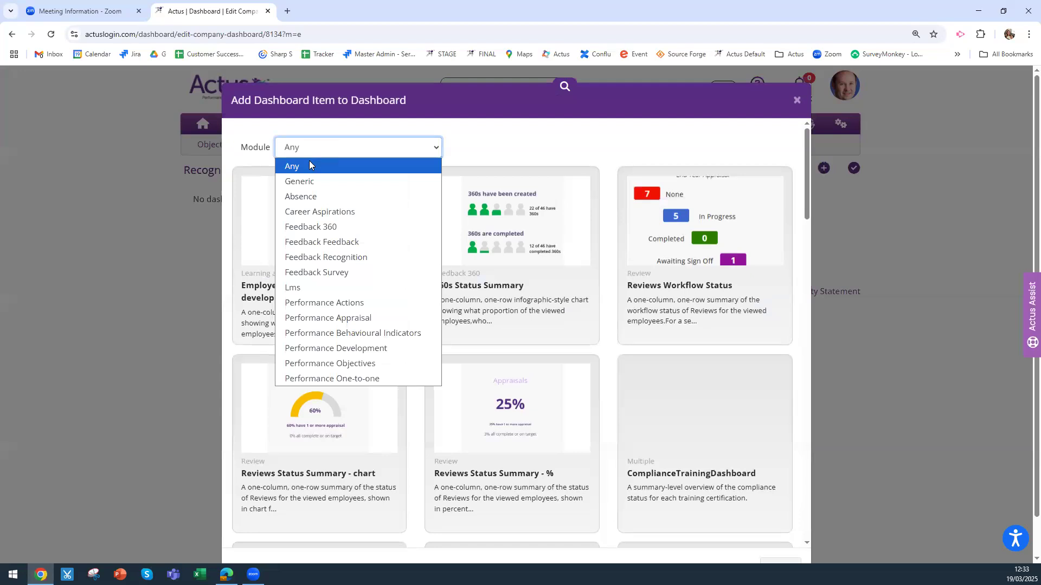
left_click(325, 258)
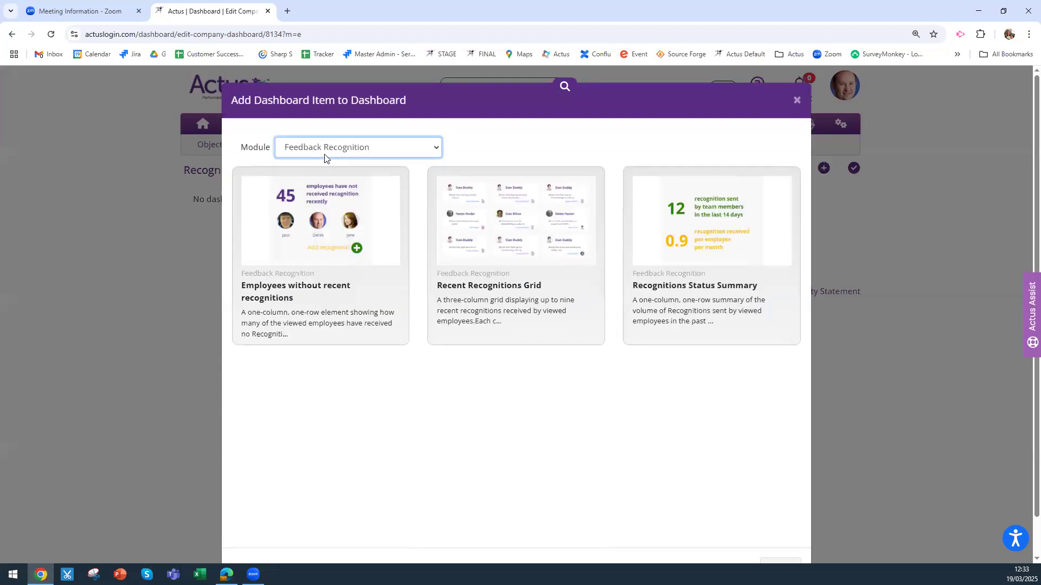
left_click(562, 247)
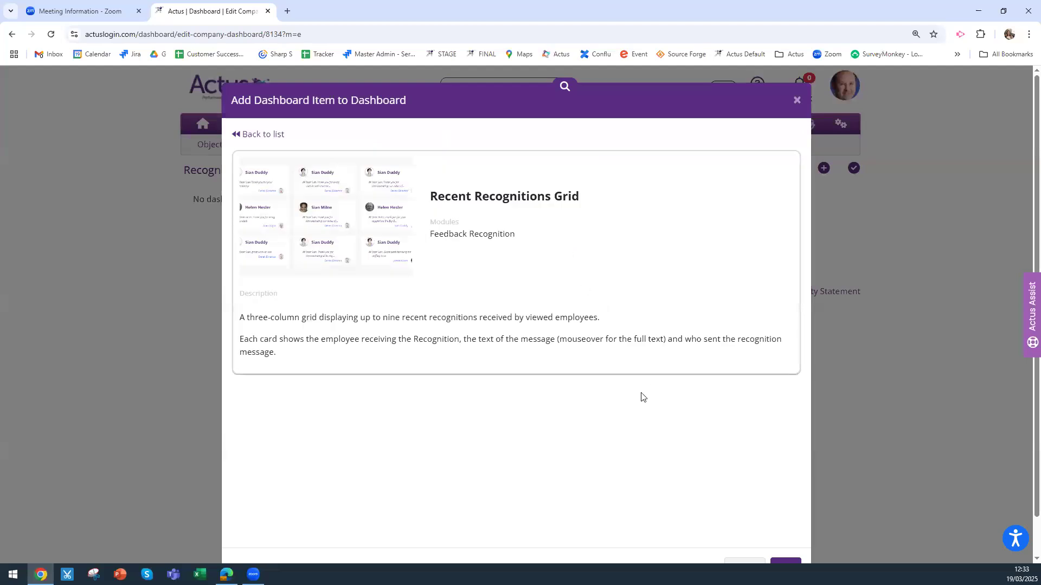
scroll(639, 412, "down", 1)
left_click(784, 527)
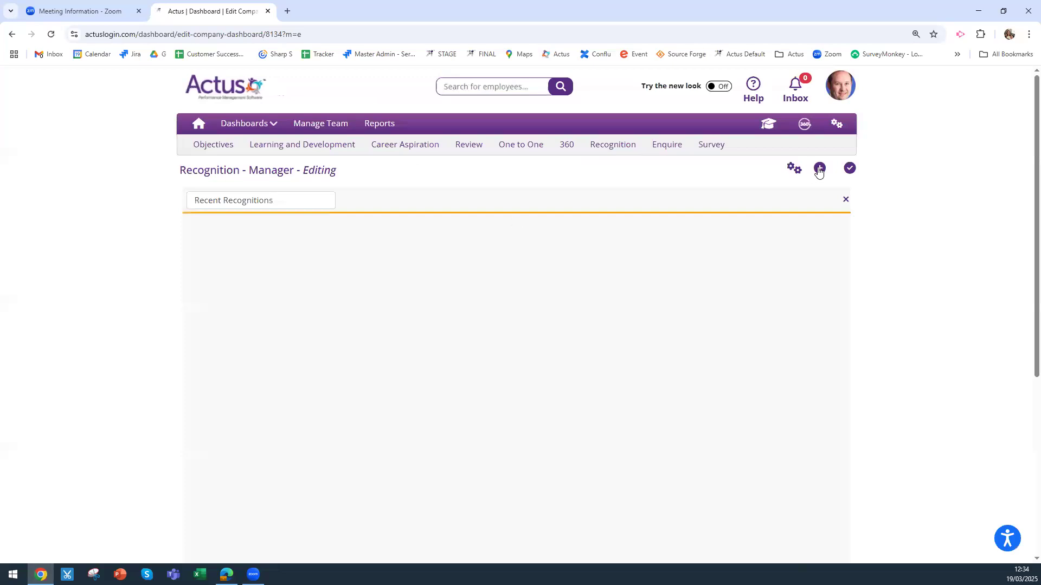
Add the Employees without recent recognitions widget from the Feedback Recognition module to the dashboard
left_click(819, 169)
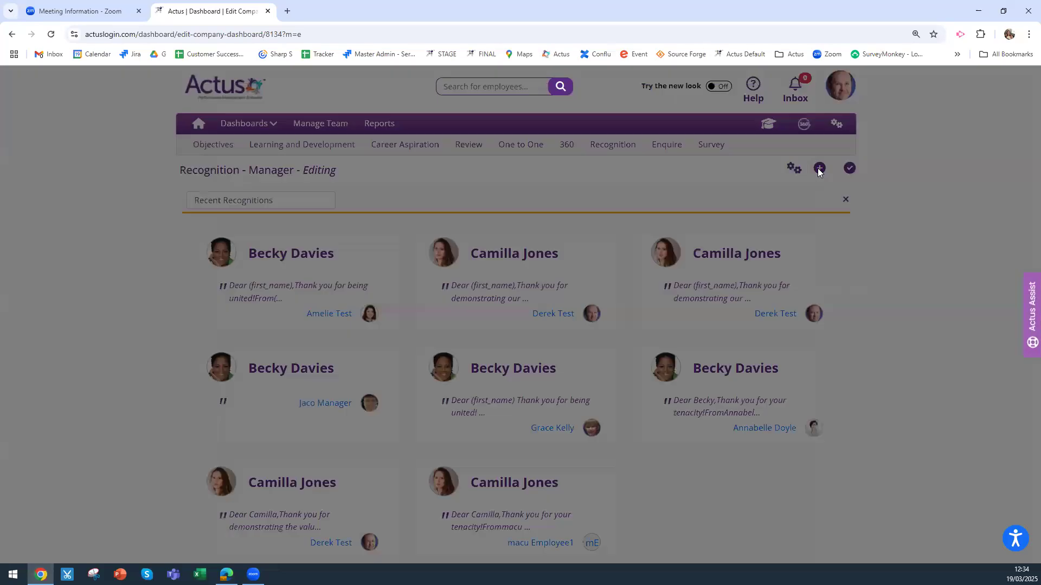
left_click(320, 148)
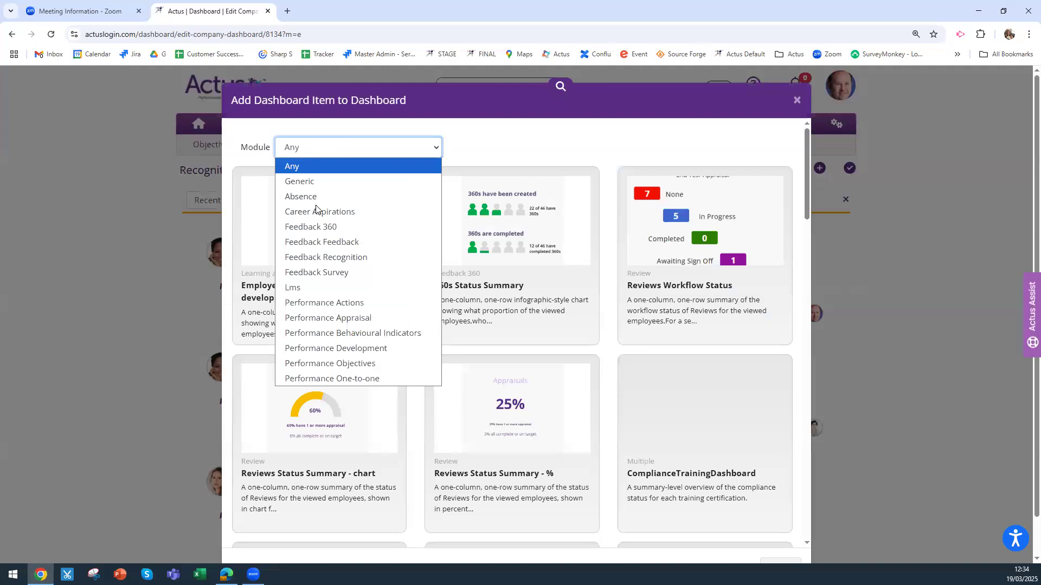
left_click(327, 257)
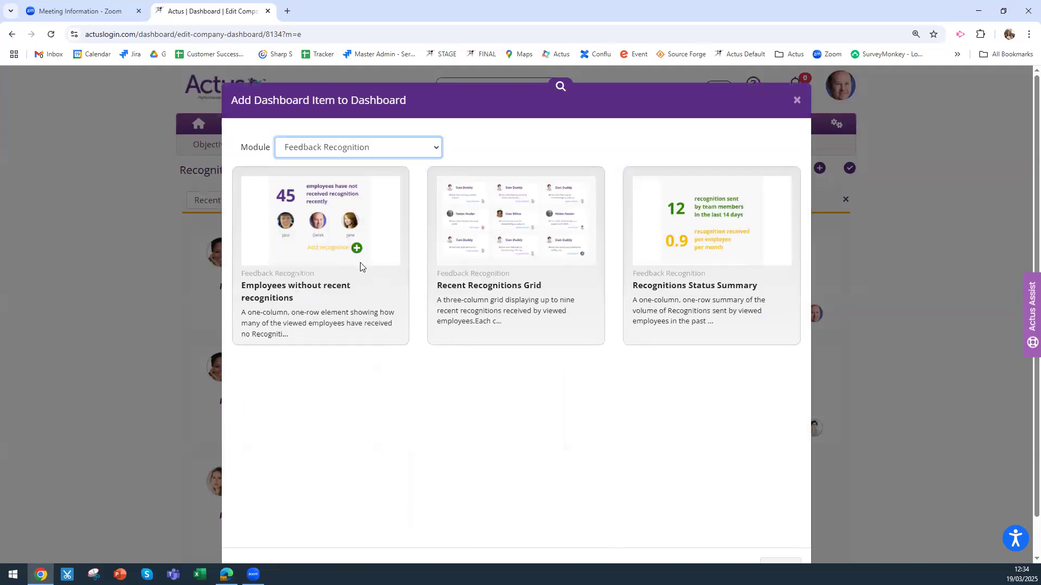
left_click(360, 264)
scroll(762, 545, "down", 1)
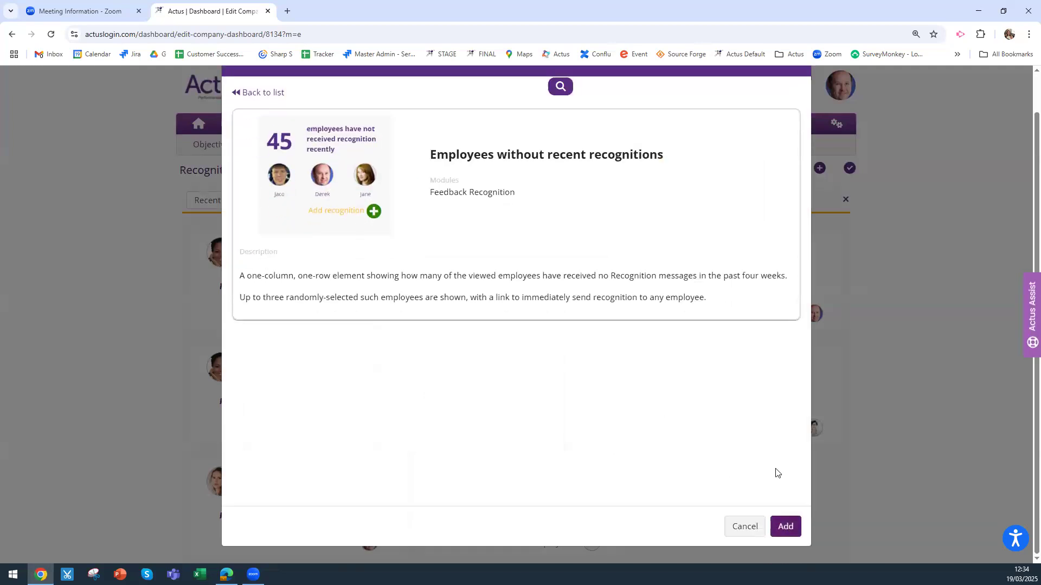
left_click(785, 526)
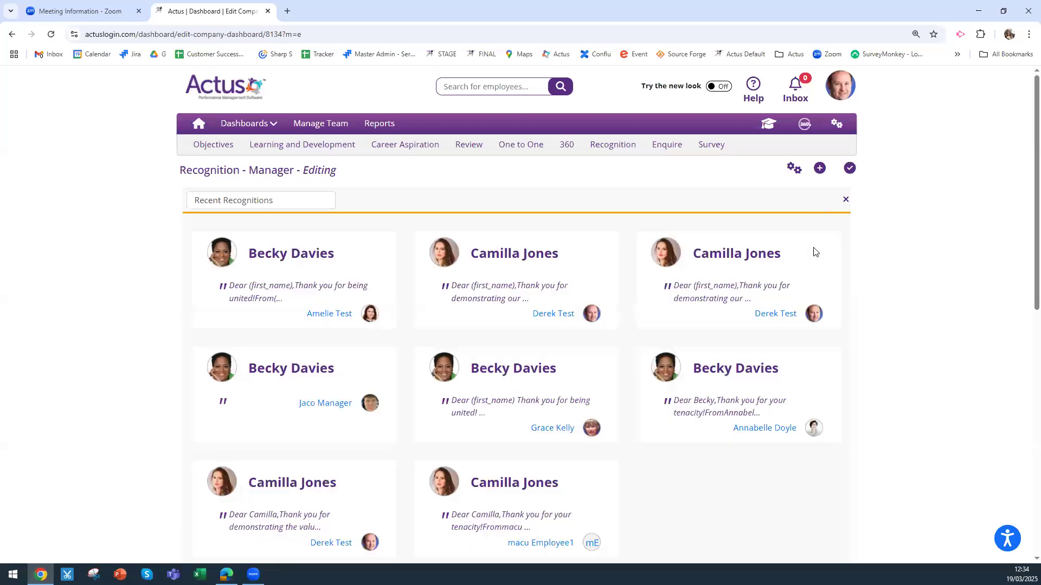
Check the new item below the Recent Recognitions grid, then reopen the add-item chooser
scroll(816, 252, "down", 4)
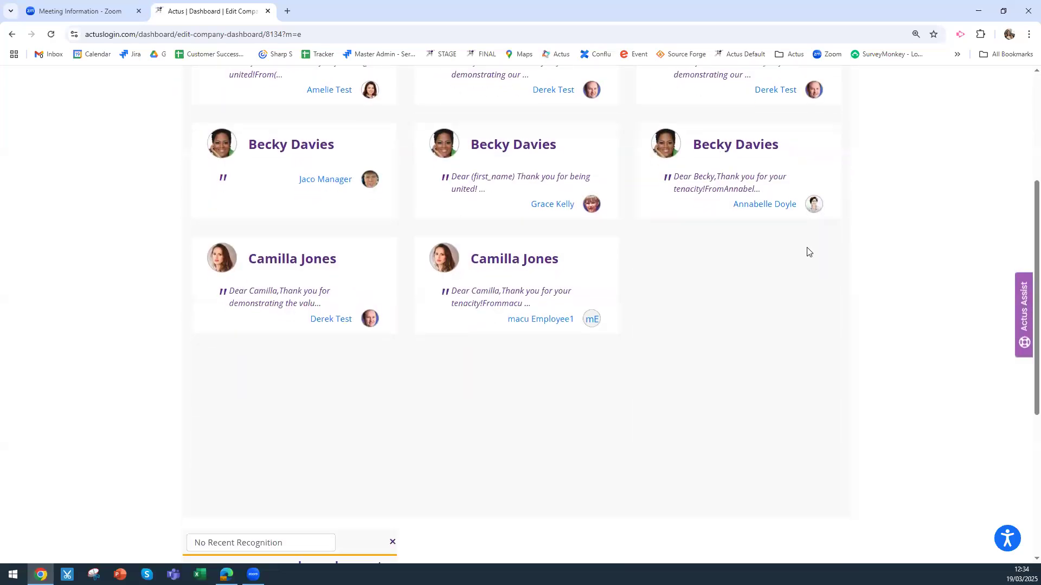
scroll(808, 252, "down", 2)
scroll(804, 235, "up", 5)
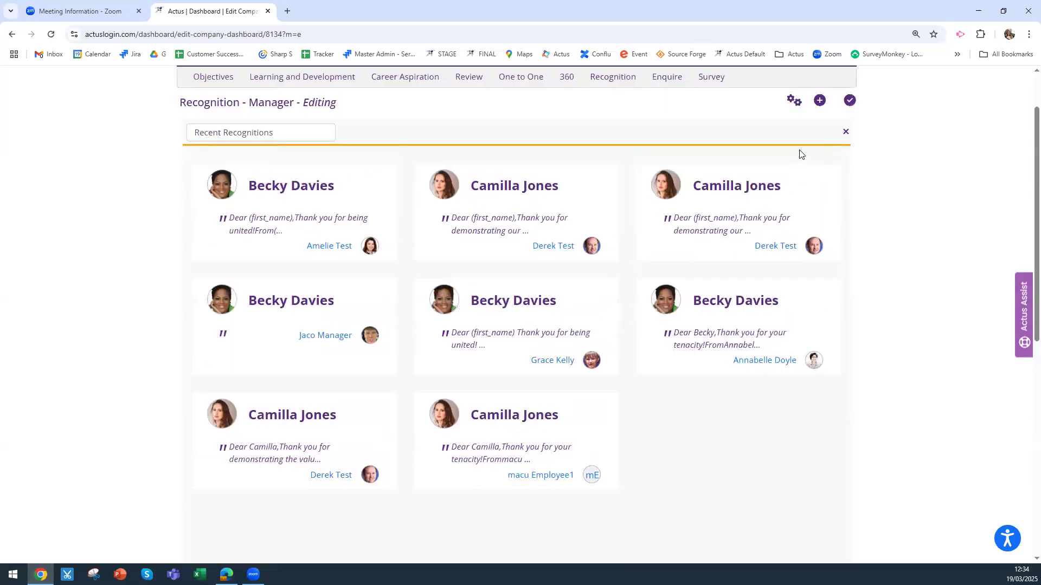
scroll(810, 162, "up", 2)
left_click(820, 168)
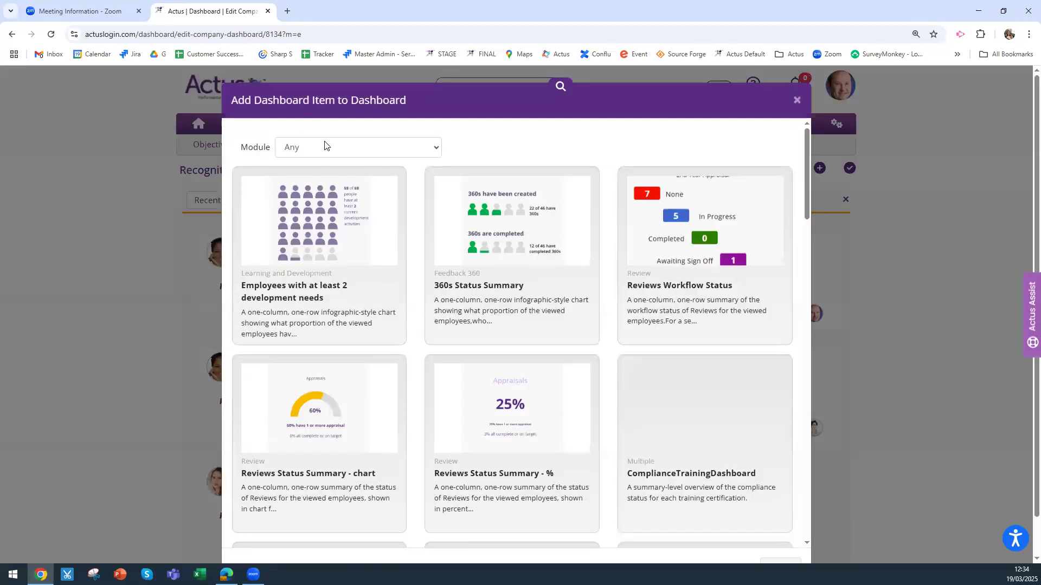
Filter items to Feedback Recognition and add Recognitions Status Summary to the dashboard
left_click(326, 146)
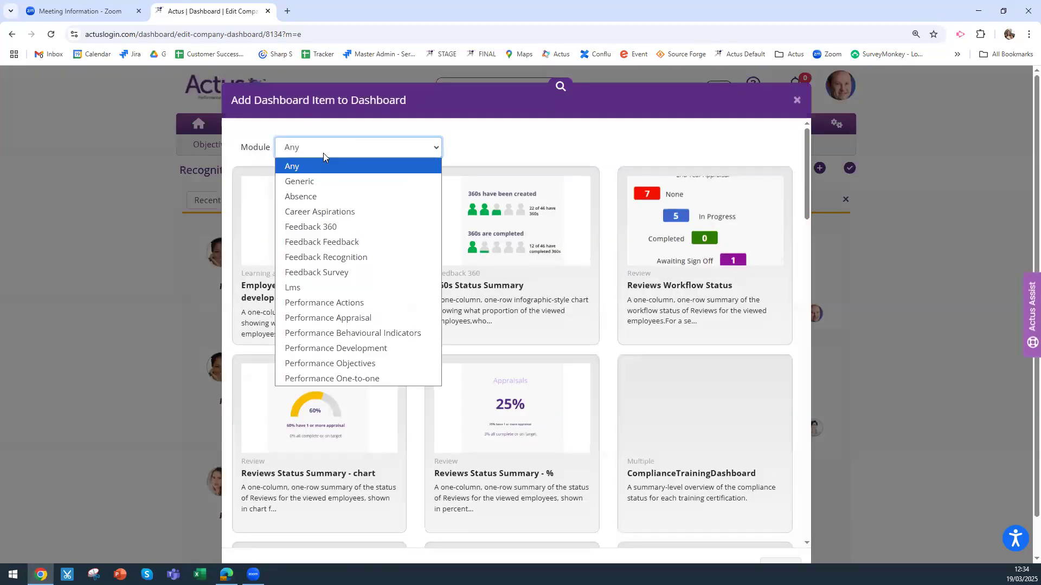
left_click(330, 254)
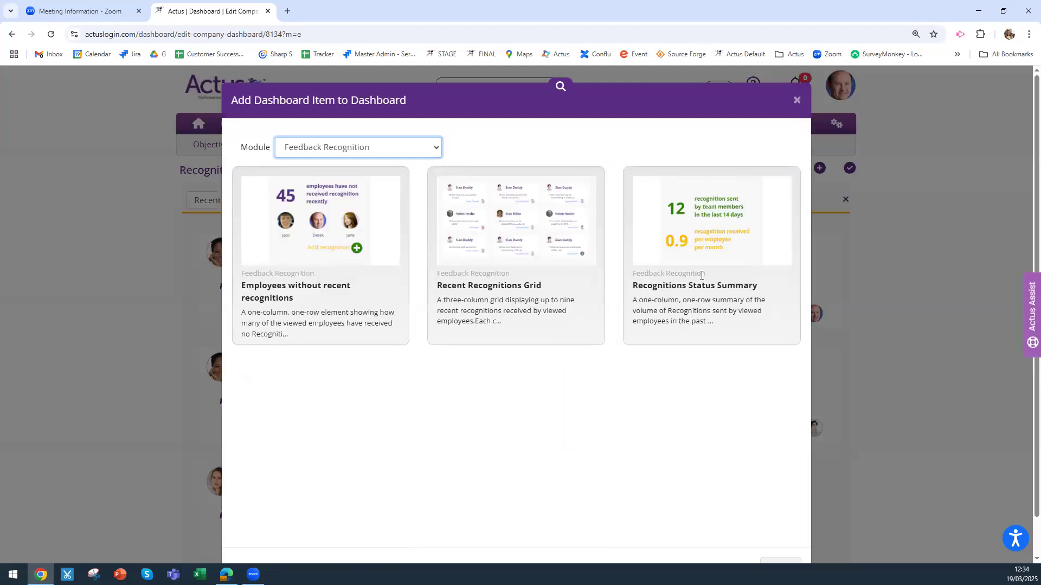
left_click(736, 276)
scroll(783, 399, "down", 2)
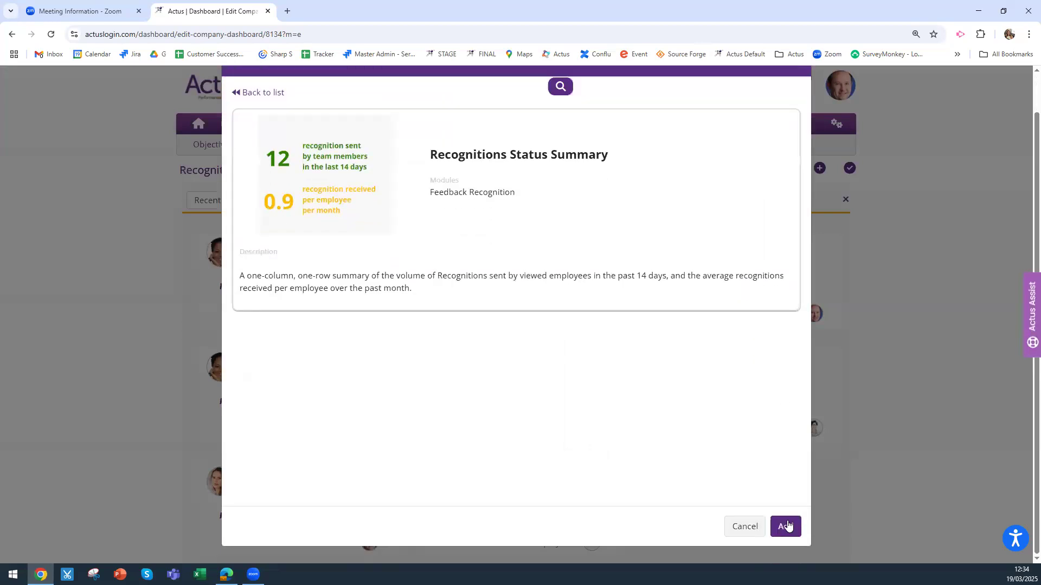
left_click(785, 525)
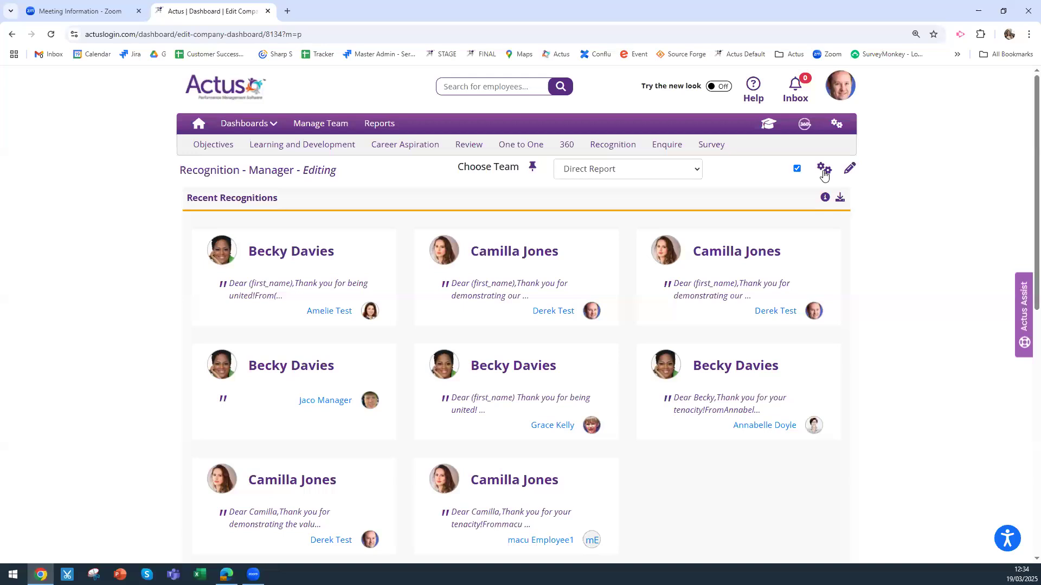
Set the dashboard's allocation to Published: Yes and save it, making it visible to 52 people
left_click(823, 169)
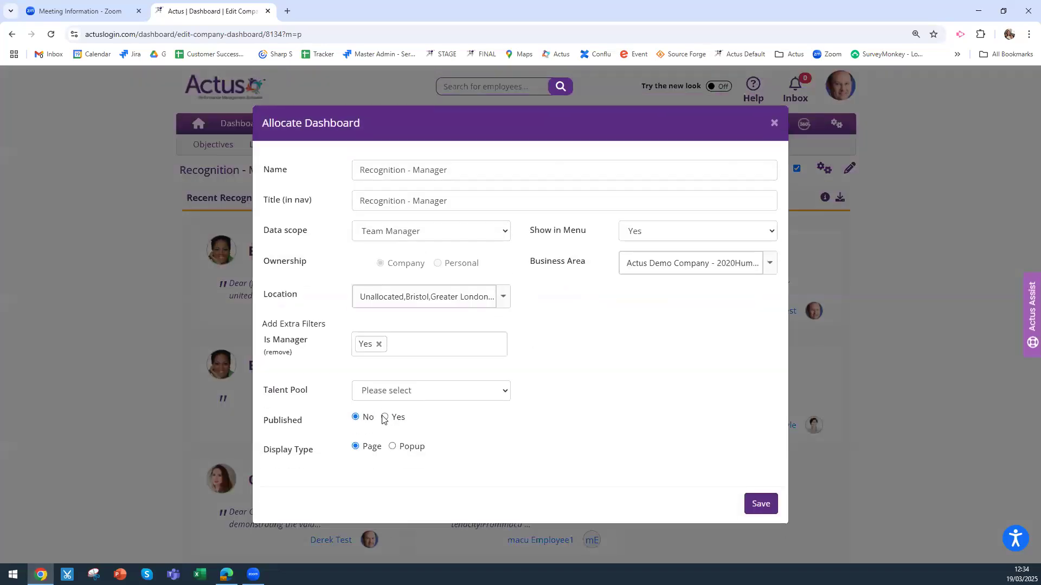
left_click(384, 417)
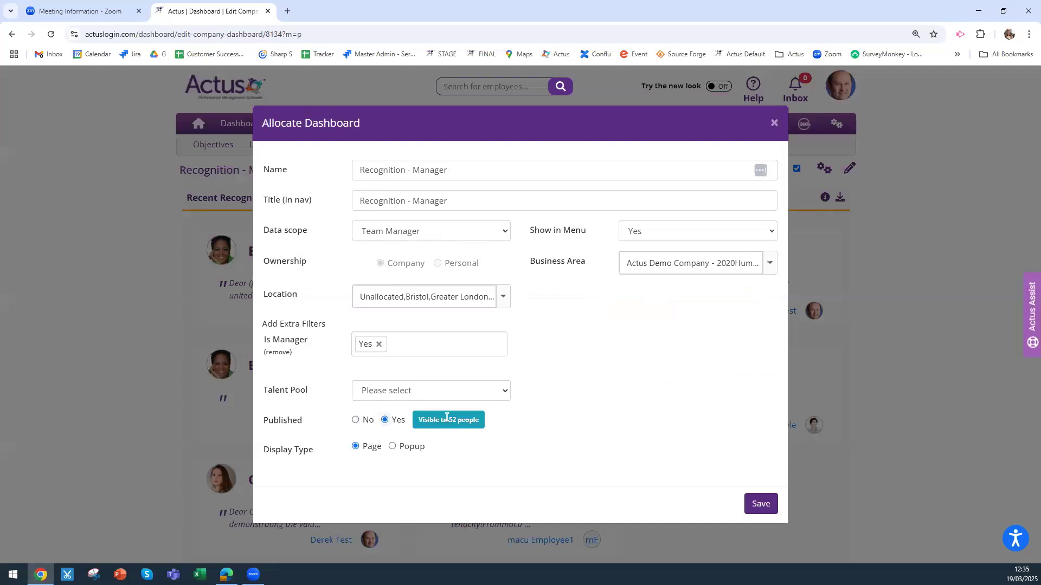
left_click(761, 504)
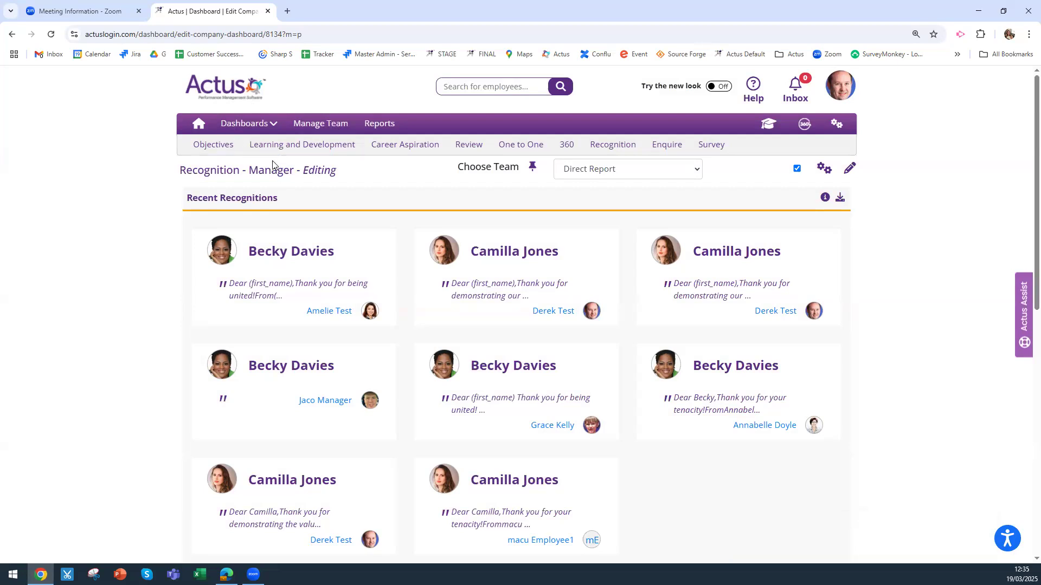
Switch to the Recognition dashboard showing Organisation (Team HR) recognitions
left_click(261, 125)
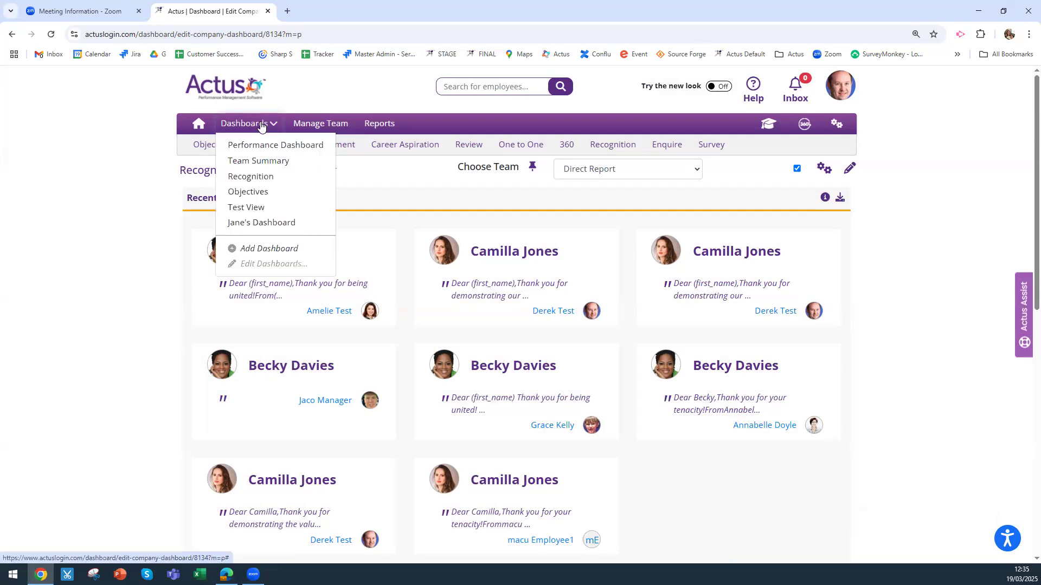
left_click(259, 177)
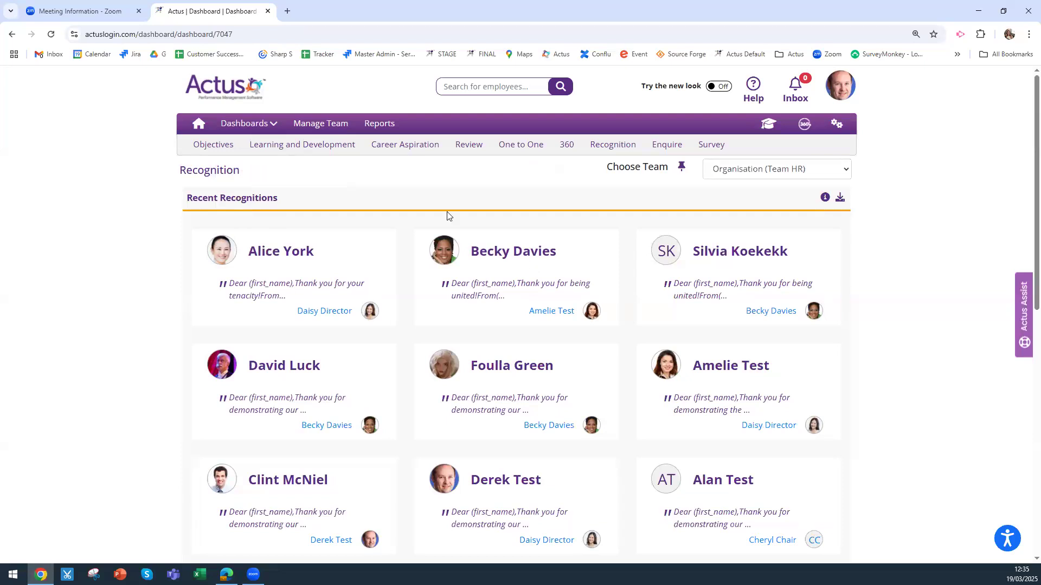
left_click(265, 129)
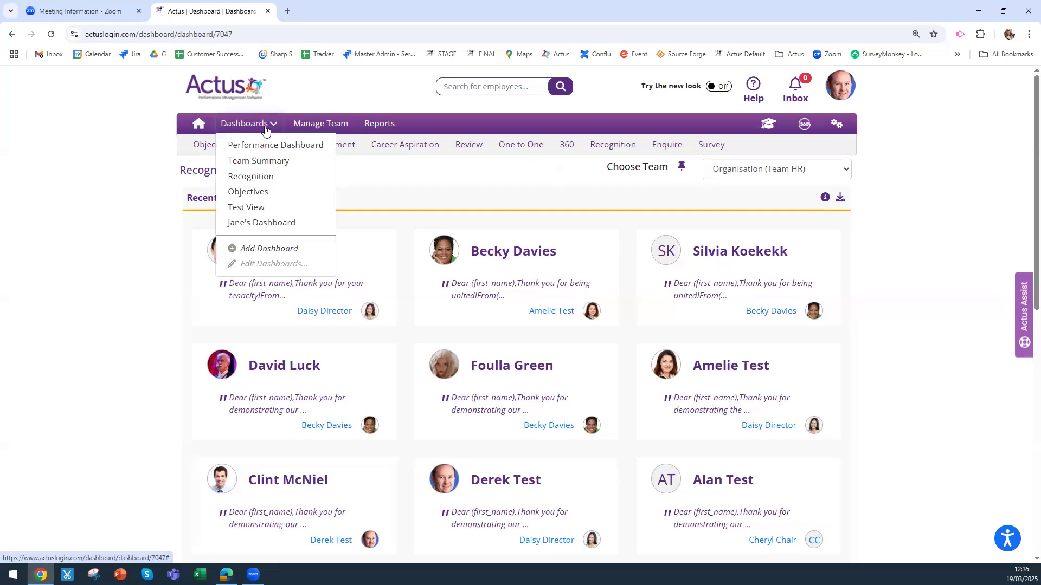
left_click(279, 266)
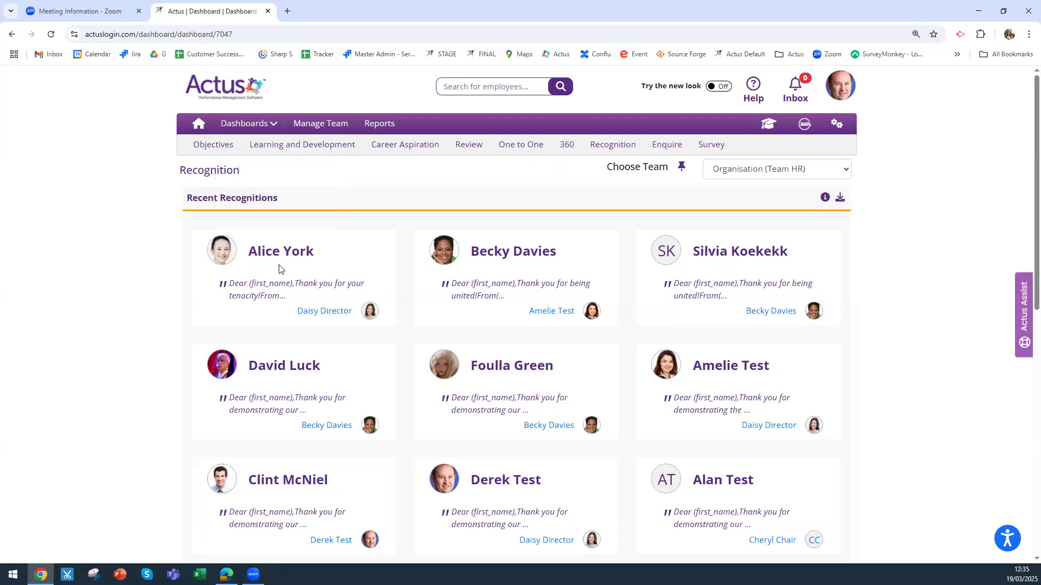
Reopen the Dashboards menu and scroll down its Edit Dashboards list
left_click(264, 124)
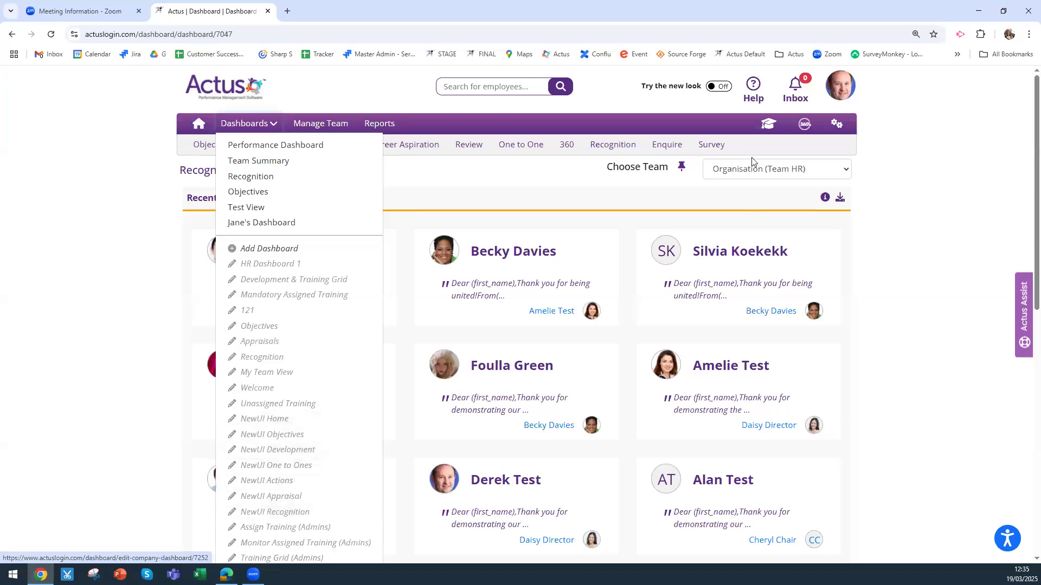
mouse_move(737, 99)
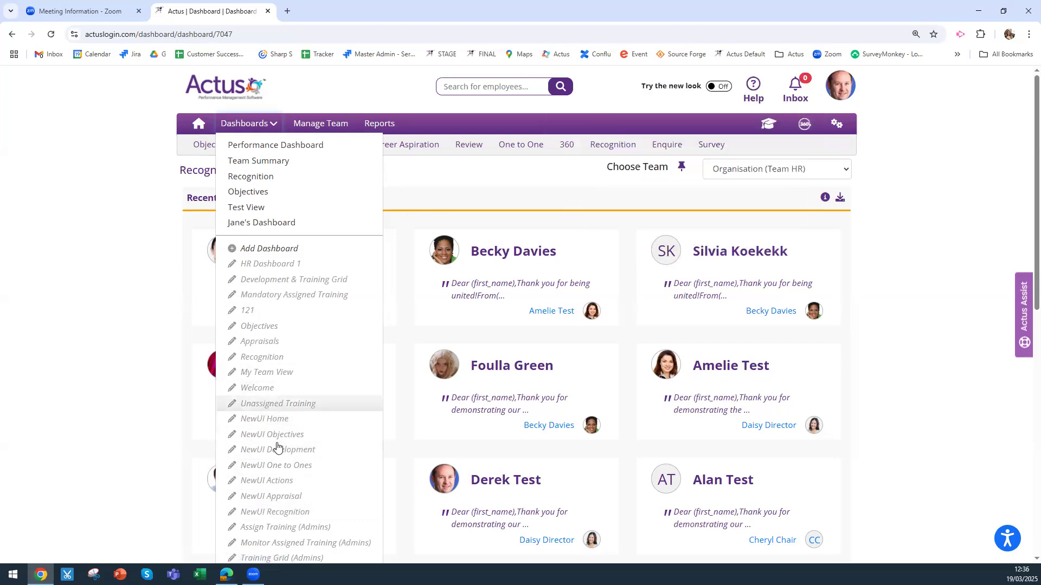
scroll(268, 481, "down", 1)
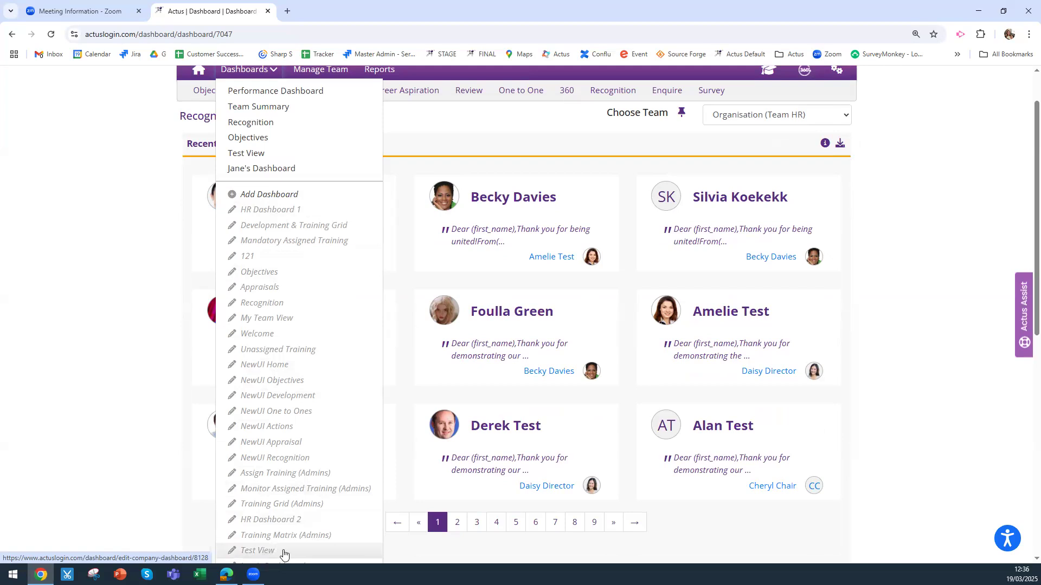
scroll(290, 541, "down", 1)
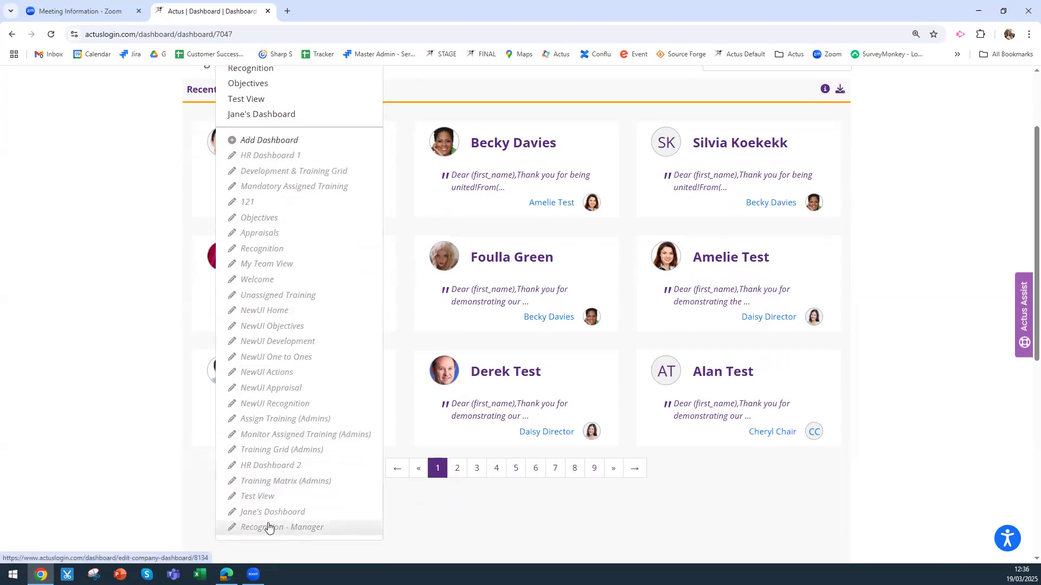
Open Jane's Dashboard from the edit list and switch it into item editing mode
left_click(281, 513)
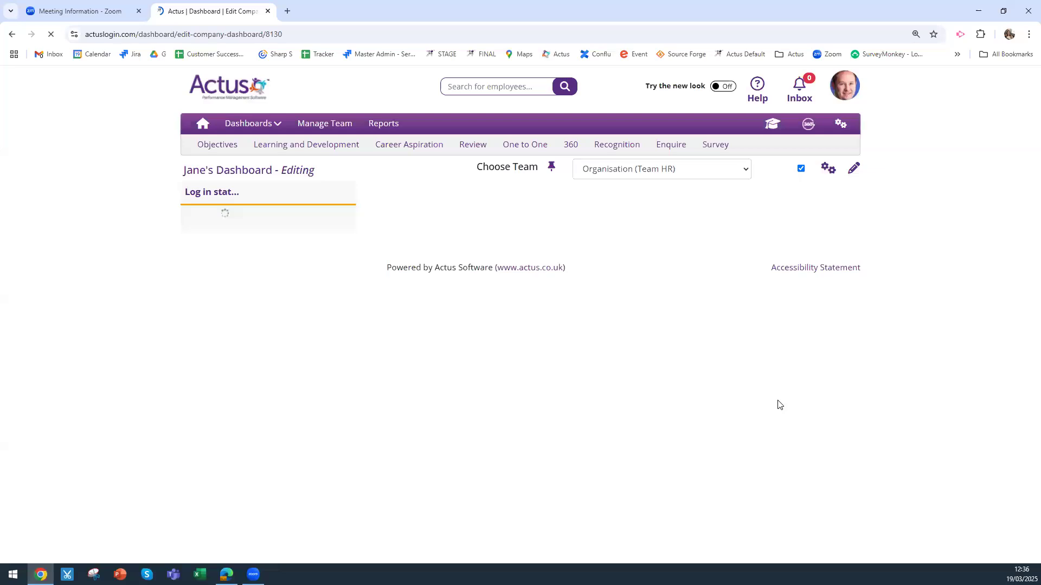
left_click(849, 171)
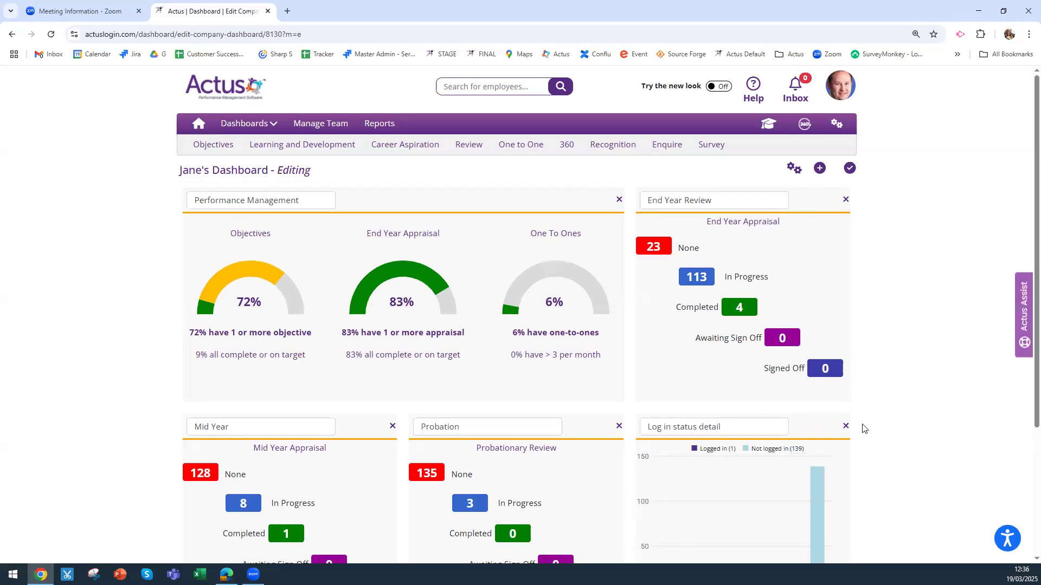
Move Log in status detail to the middle top slot and Performance Management down, then go Home
left_click_drag(657, 427, 557, 422)
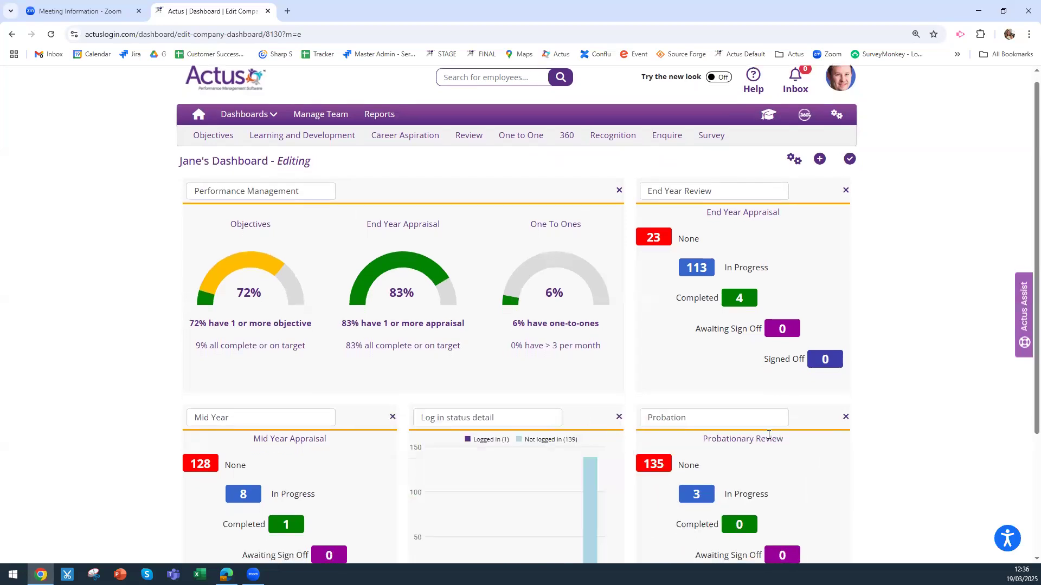
left_click(619, 419)
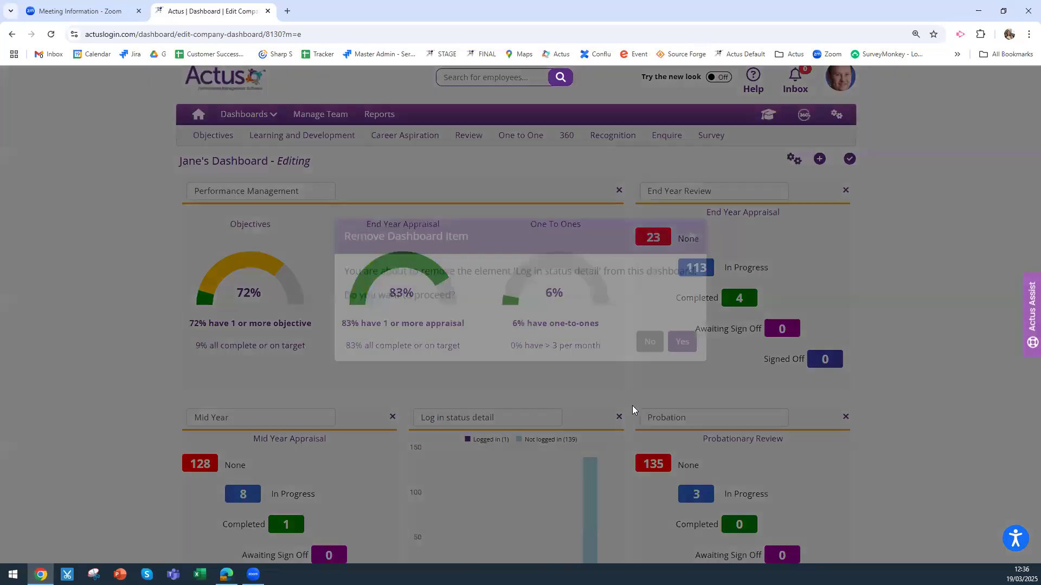
left_click(692, 261)
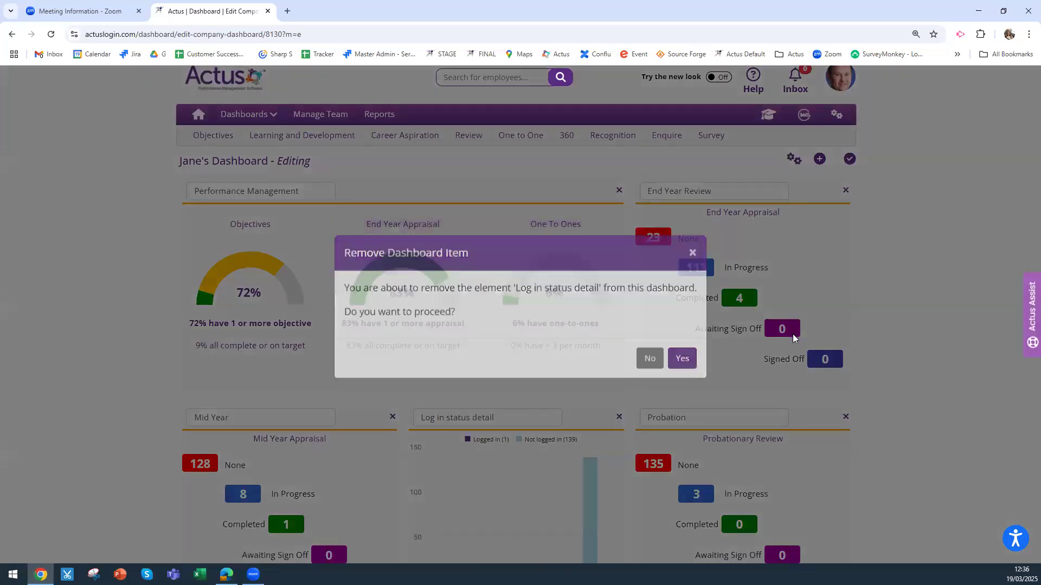
scroll(790, 347, "up", 1)
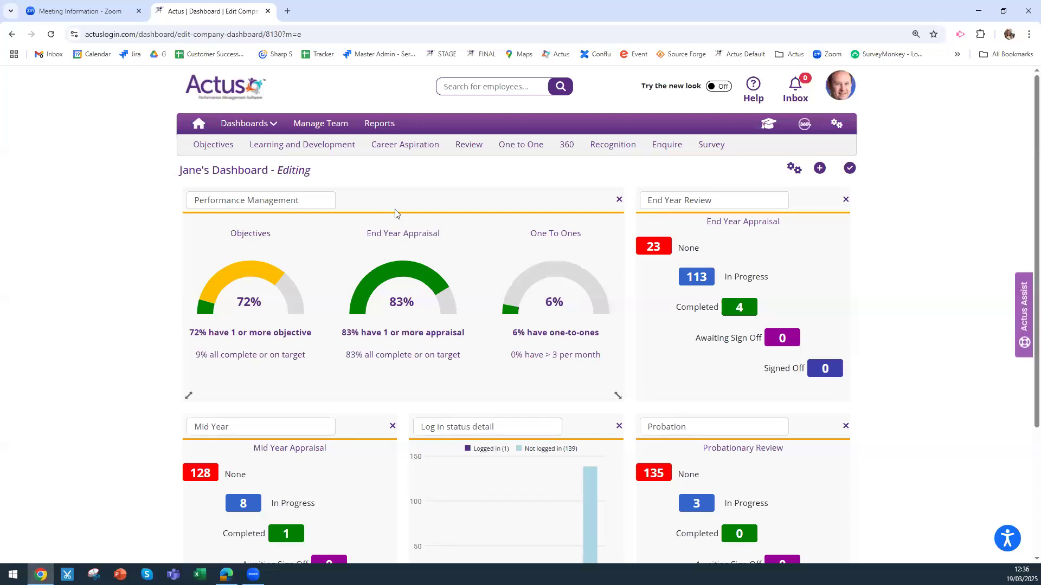
left_click_drag(480, 190, 547, 279)
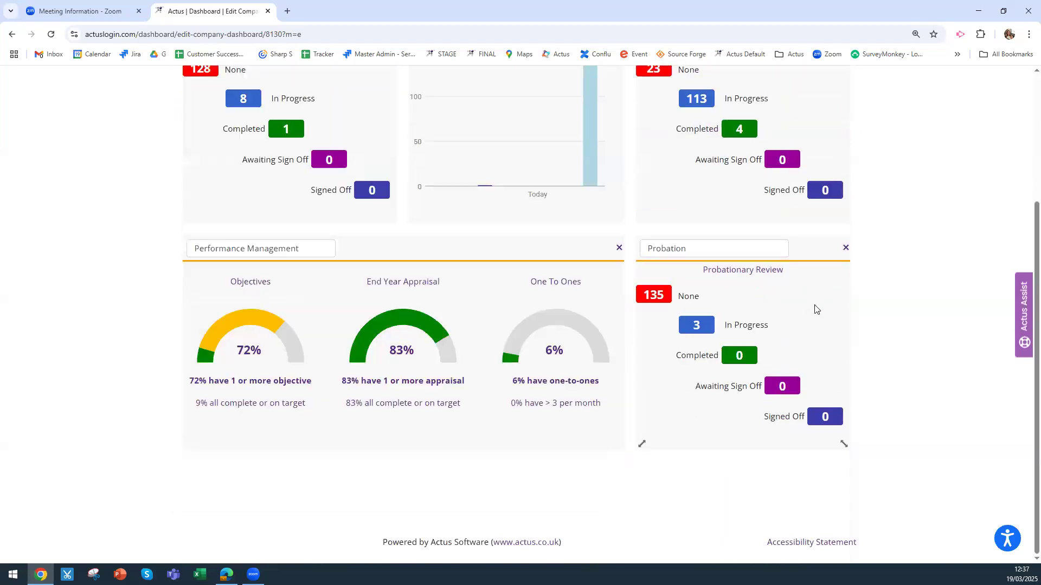
scroll(813, 307, "up", 3)
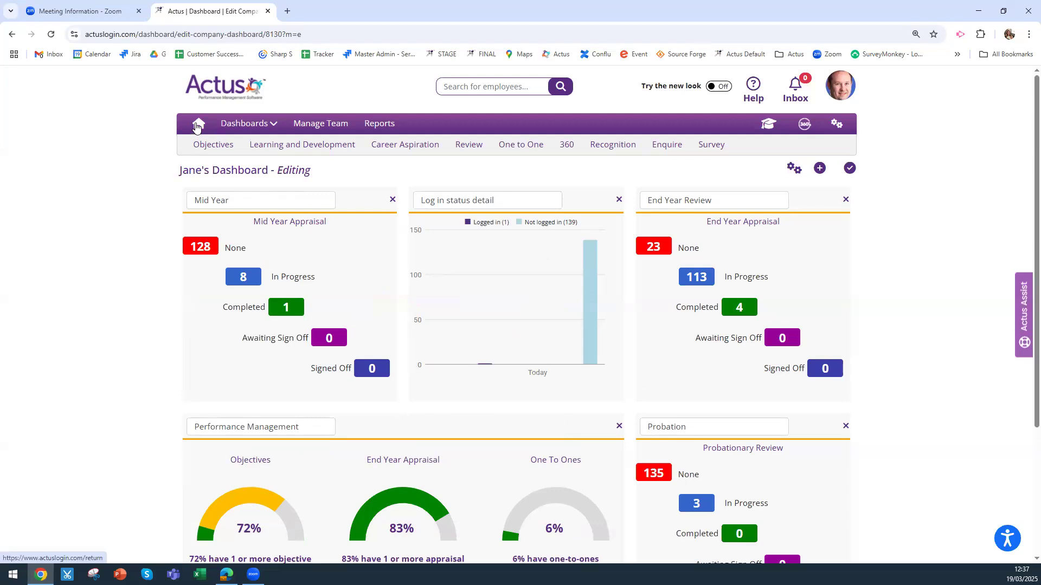
left_click(196, 127)
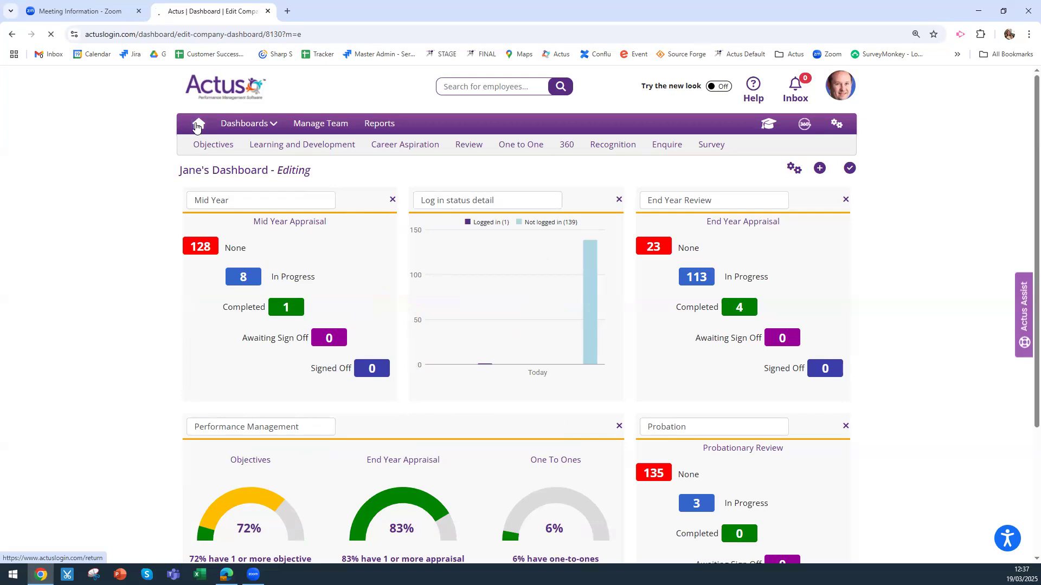